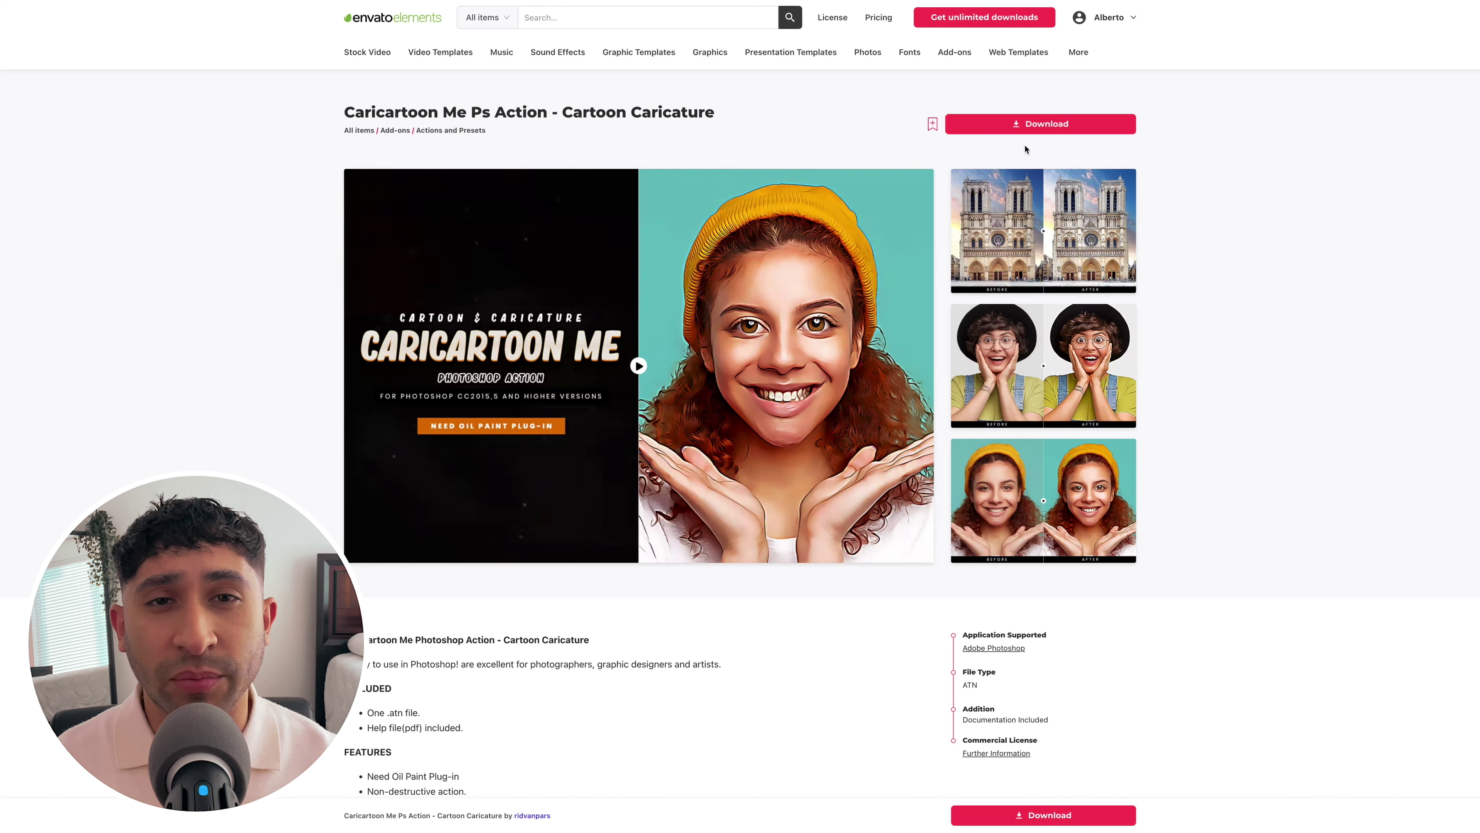
# Start downloading the Caricartoon Me Photoshop action and choose project K for its license
pyautogui.click(1026, 125)
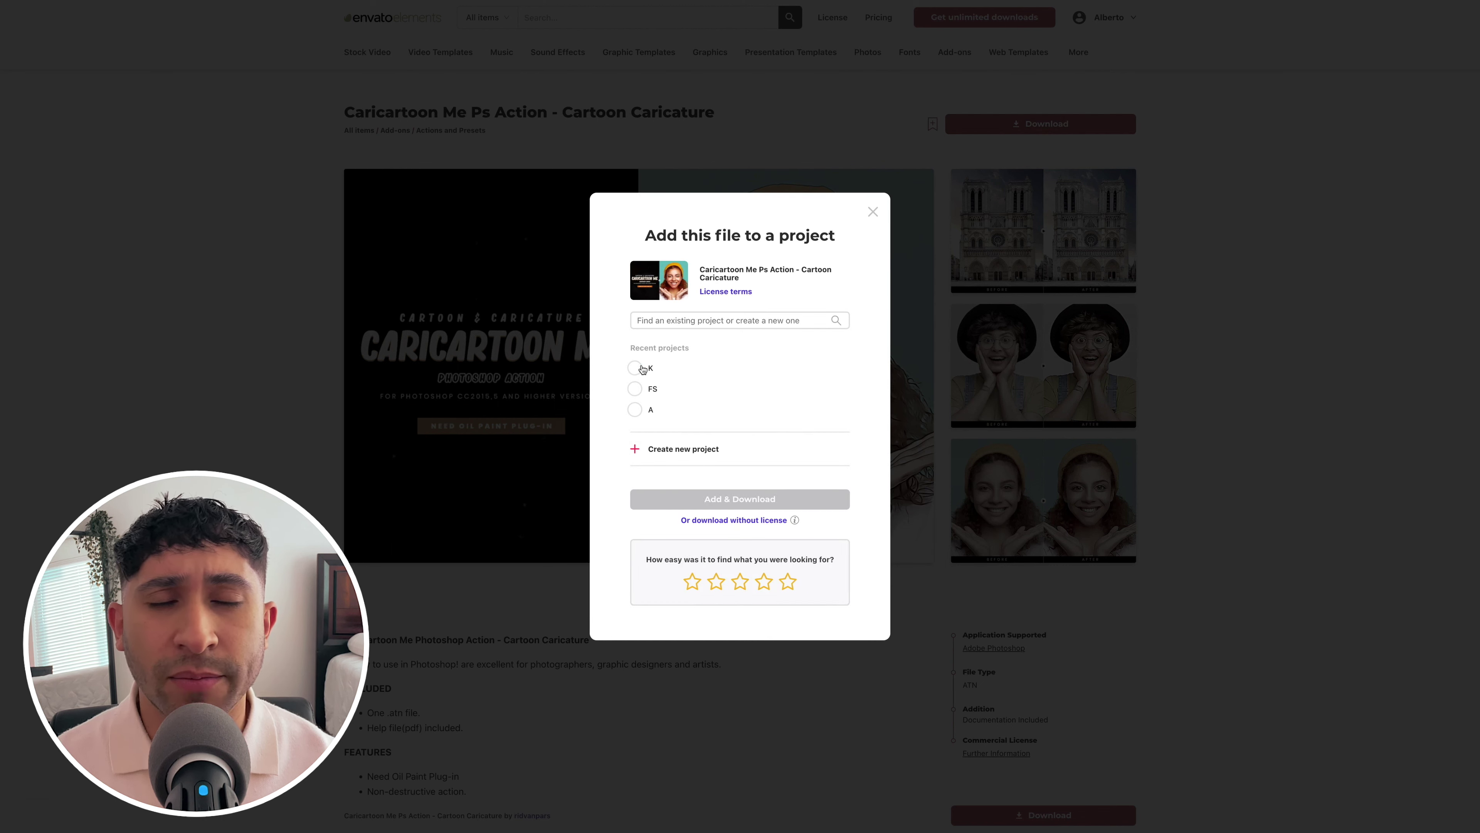
pyautogui.click(642, 369)
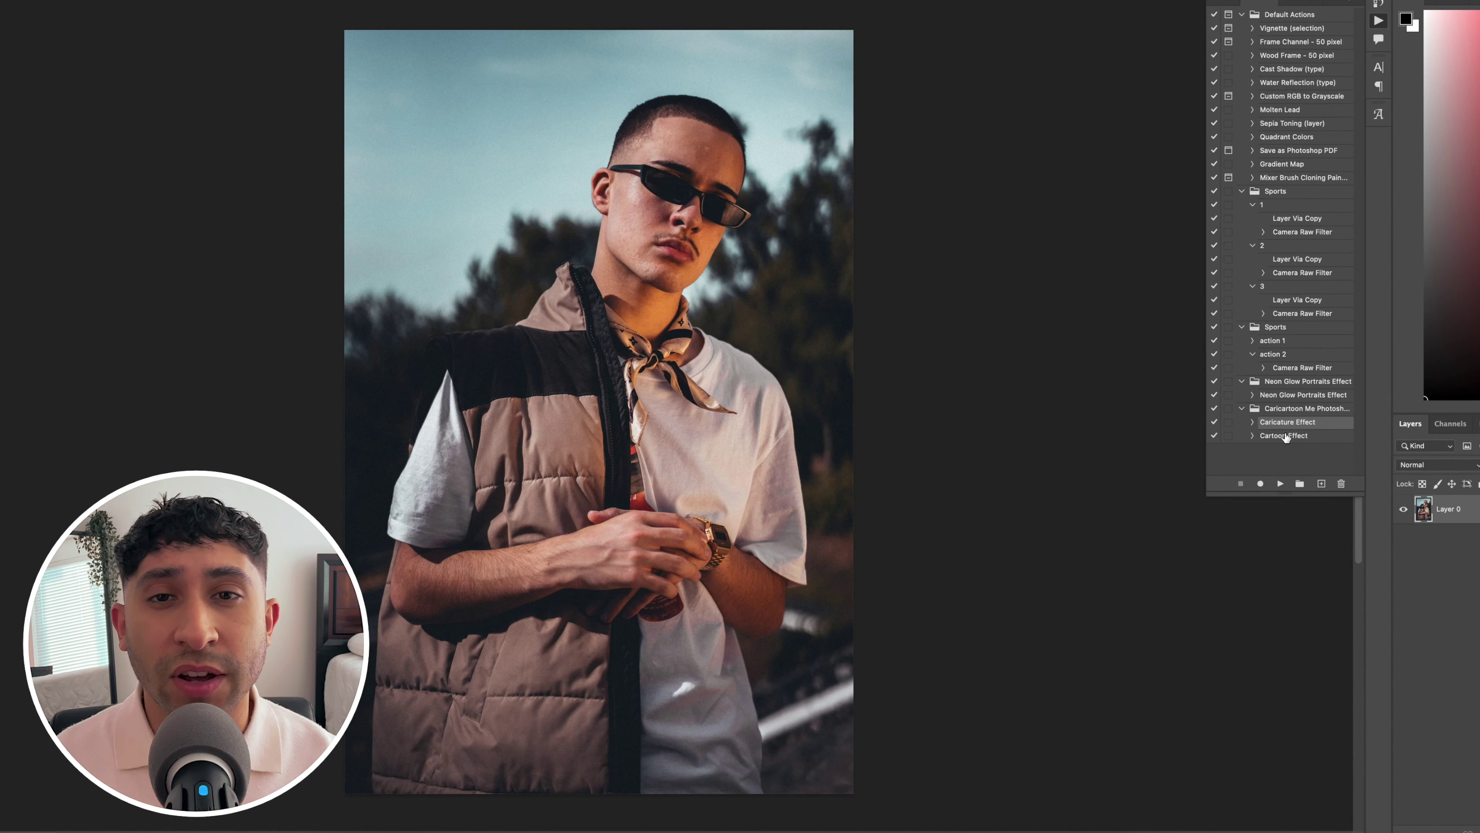
# Switch to Photoshop and run the Cartoon Effect action on the portrait of the man in sunglasses
pyautogui.click(1285, 435)
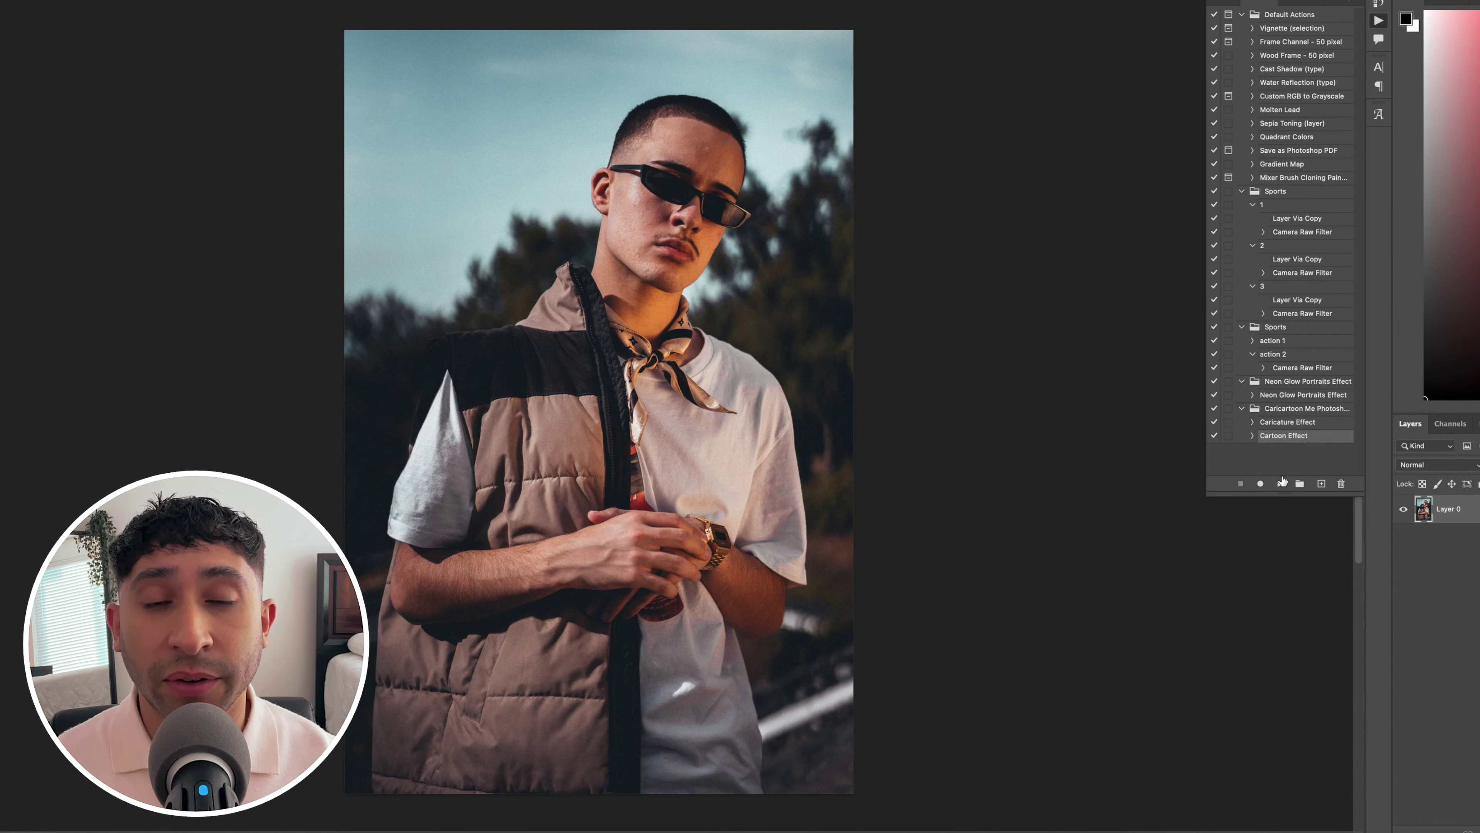
pyautogui.click(1281, 483)
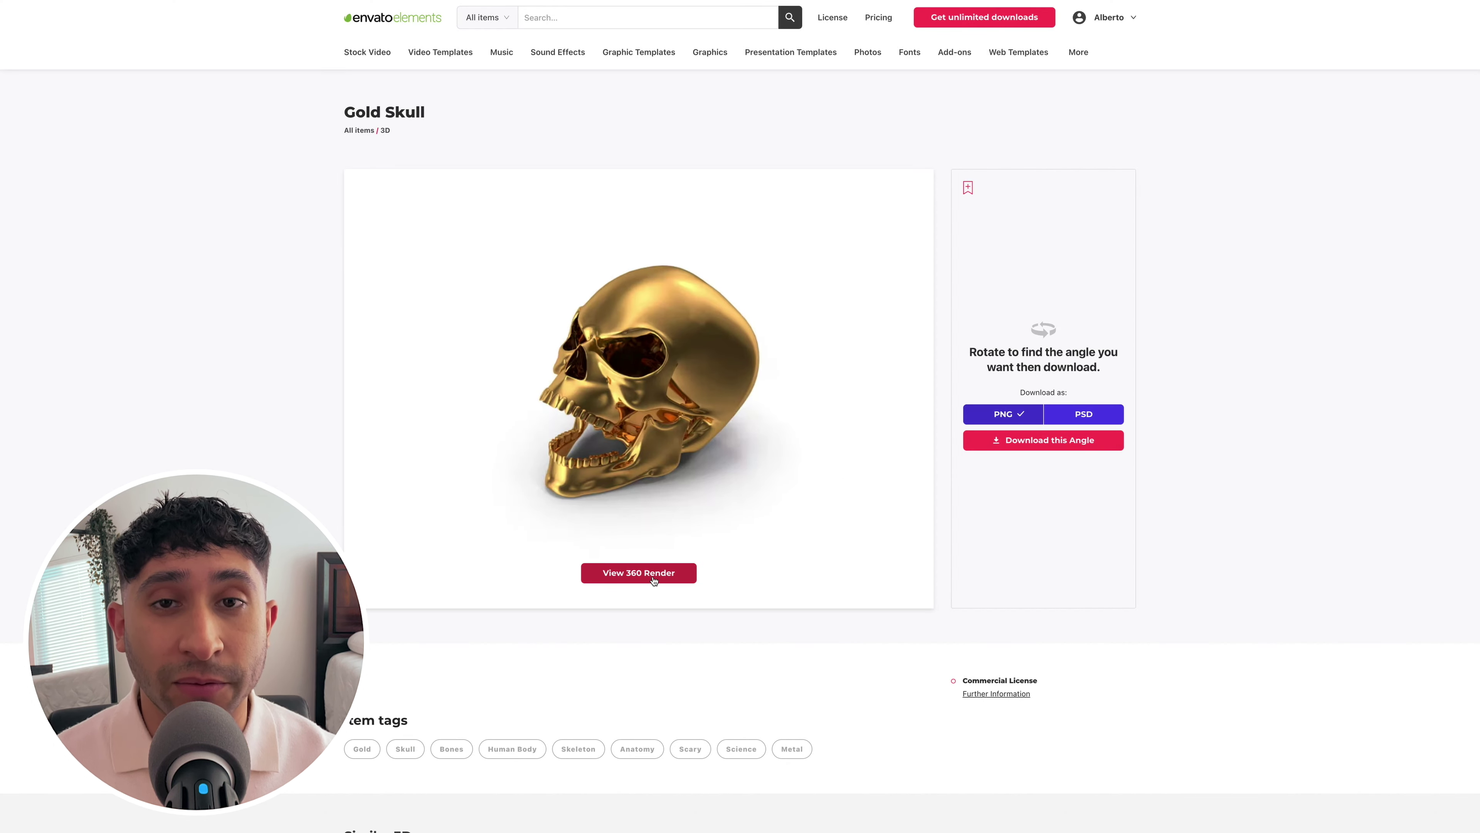
# Rotate the Gold Skull 3D render on Envato Elements to view it from another angle
pyautogui.moveTo(580, 466); pyautogui.dragTo(635, 449)
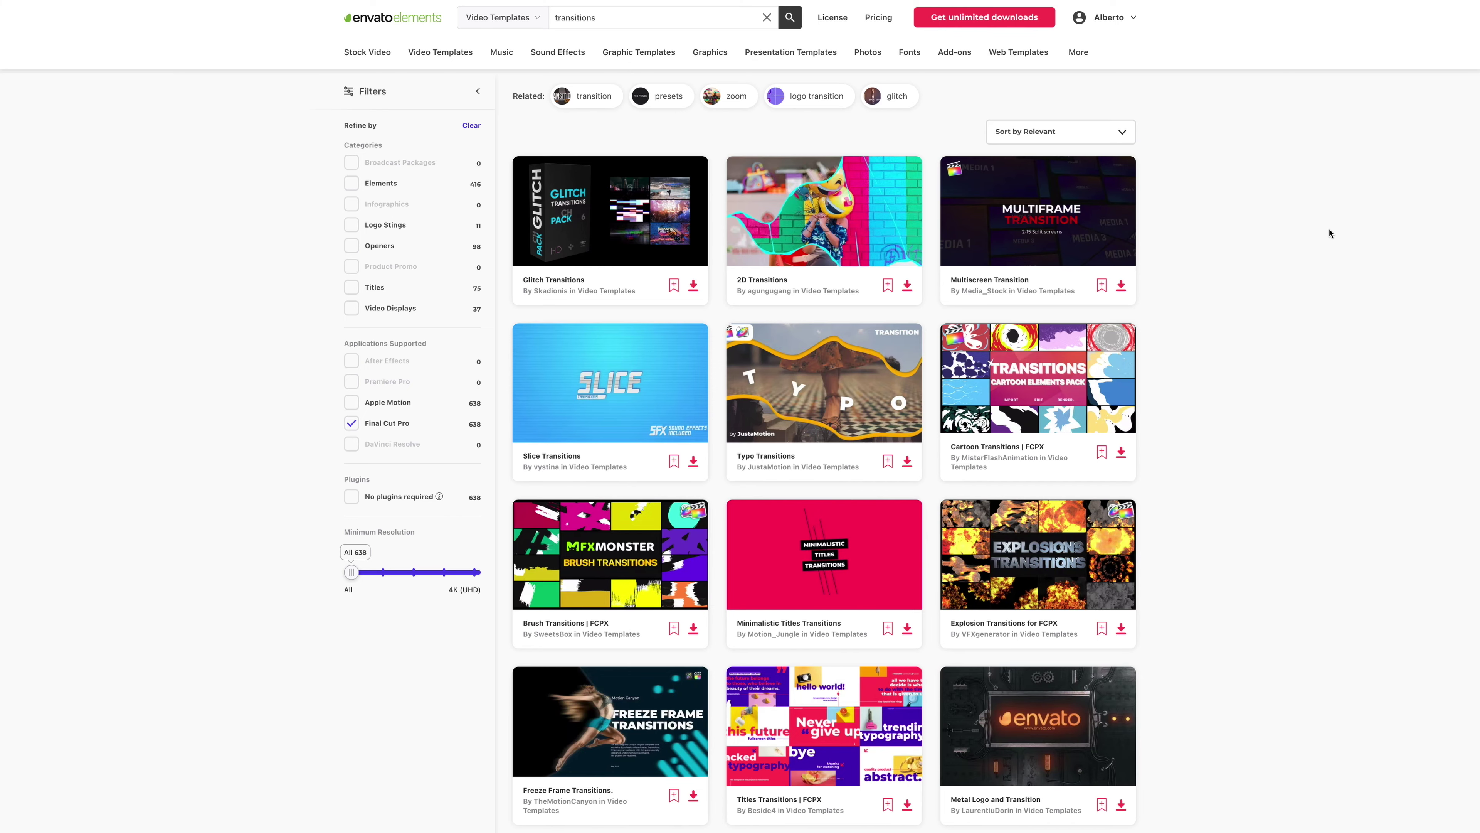
# Browse the Final Cut Pro transition templates and the license terms page on Envato Elements
pyautogui.scroll(-2, 1330, 233)
pyautogui.scroll(-6, 1330, 233)
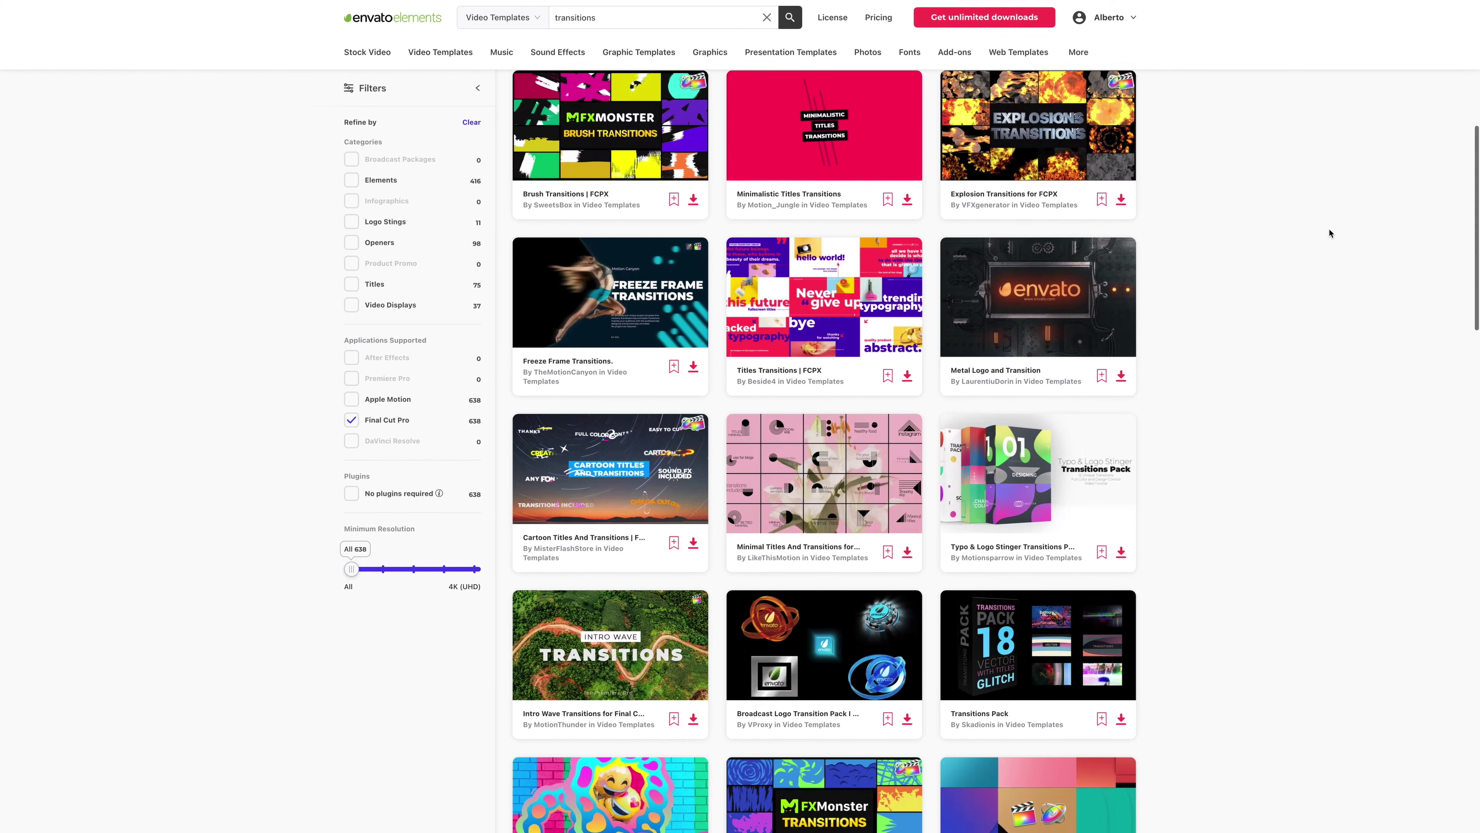
pyautogui.scroll(-3, 1330, 233)
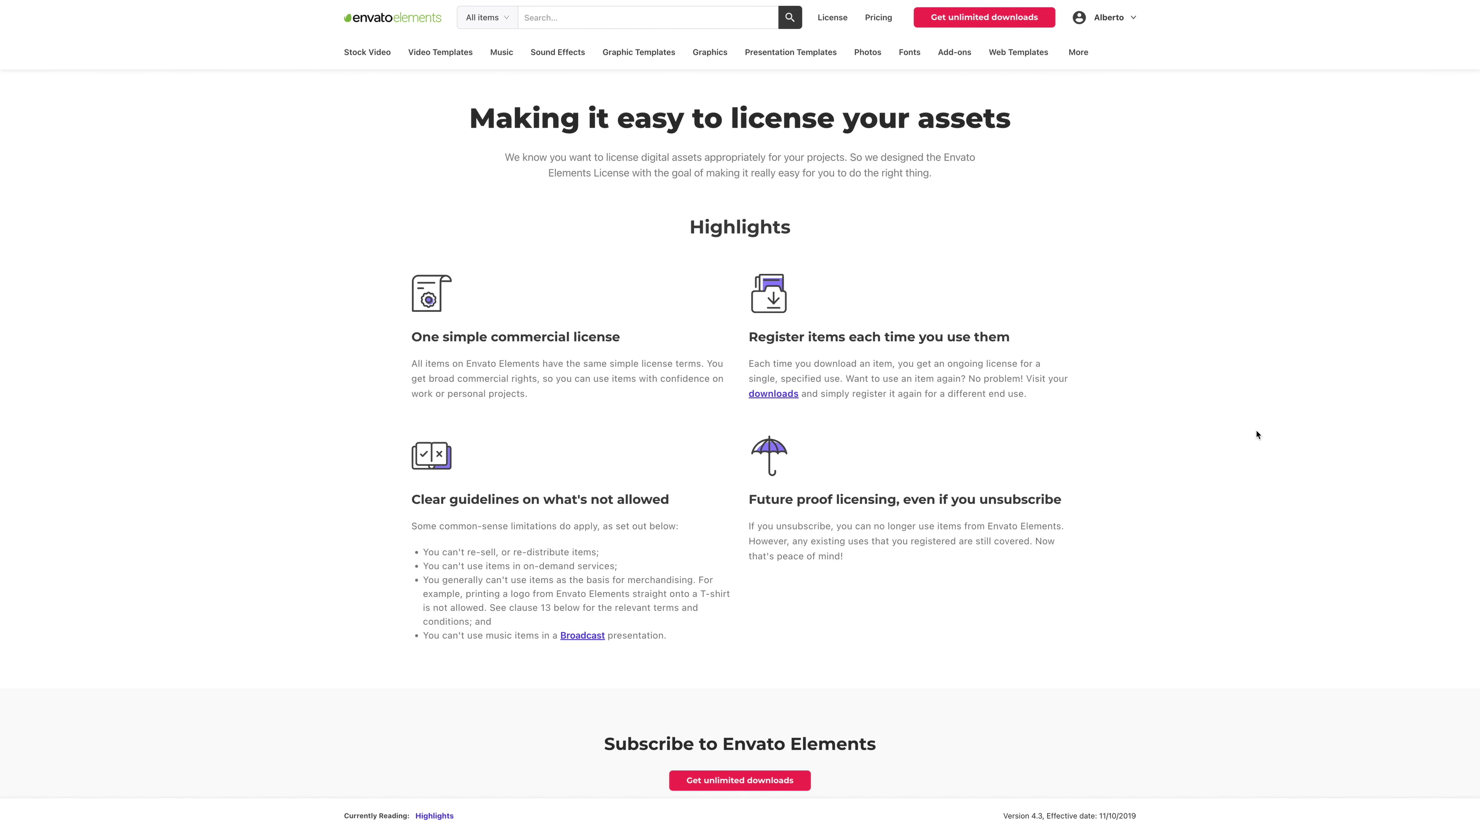
pyautogui.scroll(-4, 1257, 435)
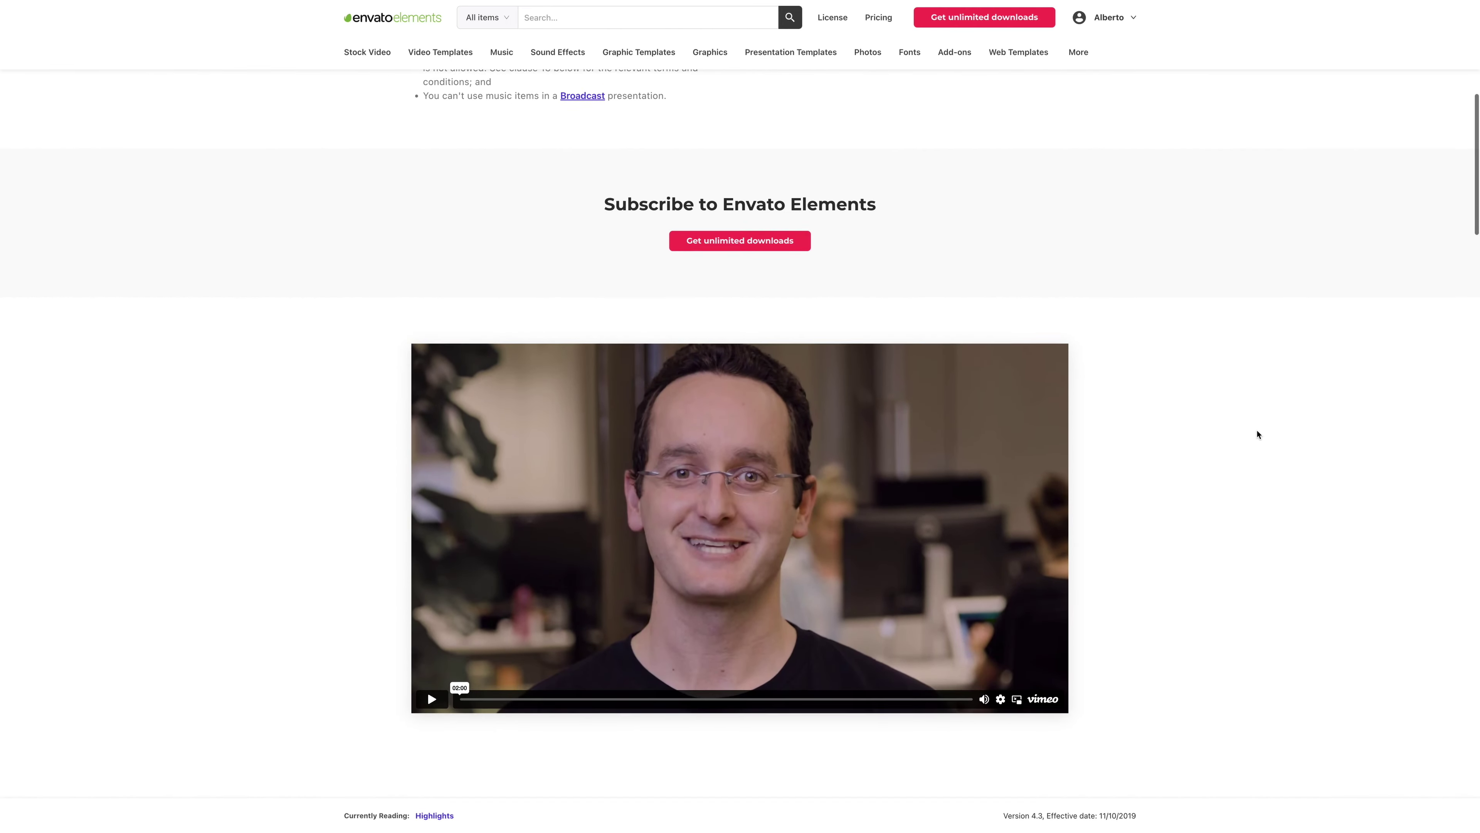
pyautogui.scroll(-10, 1257, 434)
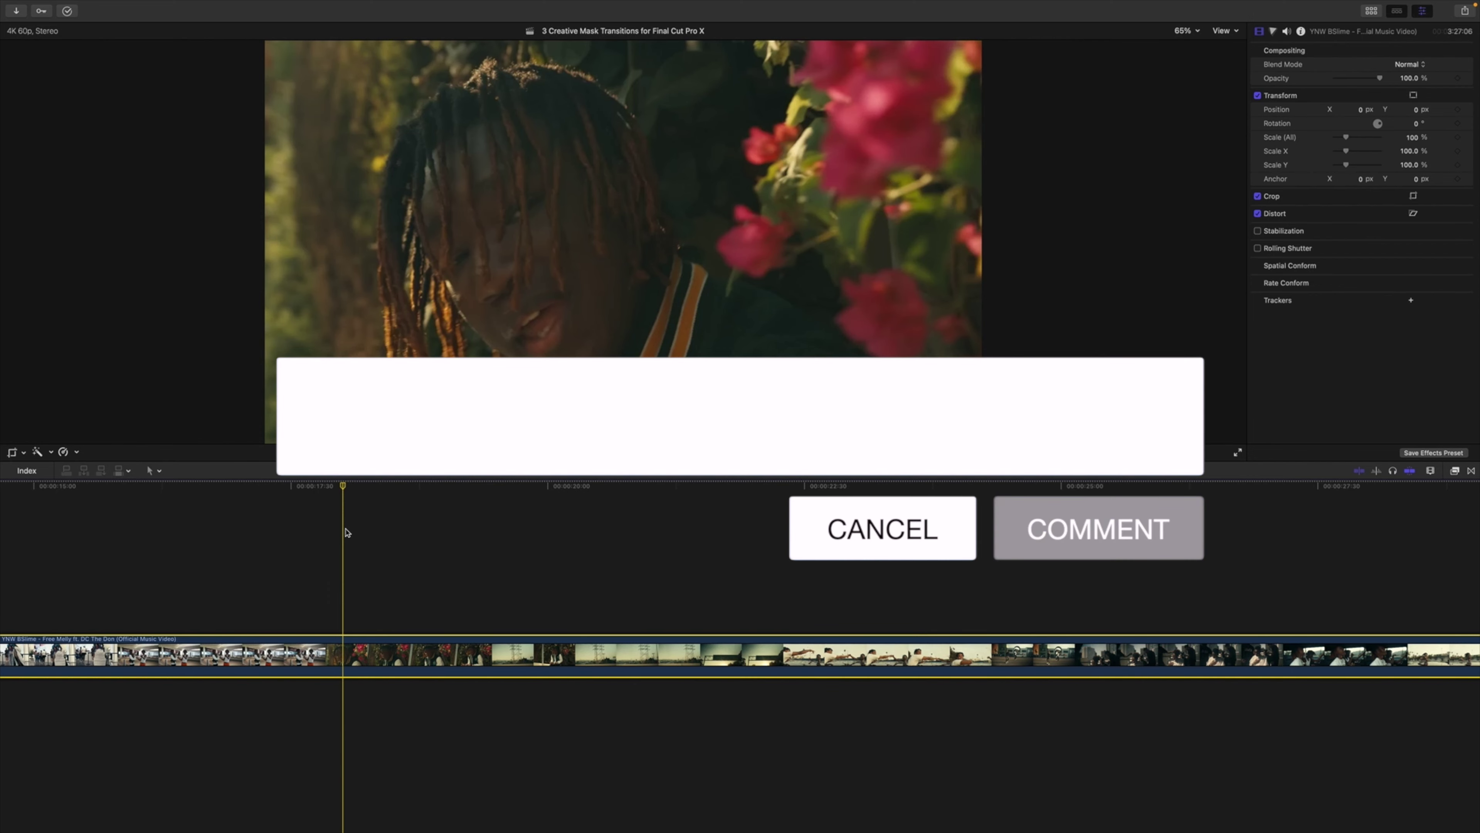
# Switch to Final Cut Pro and split the music video clip at 18:04 and at 19:35
pyautogui.press('super+b')
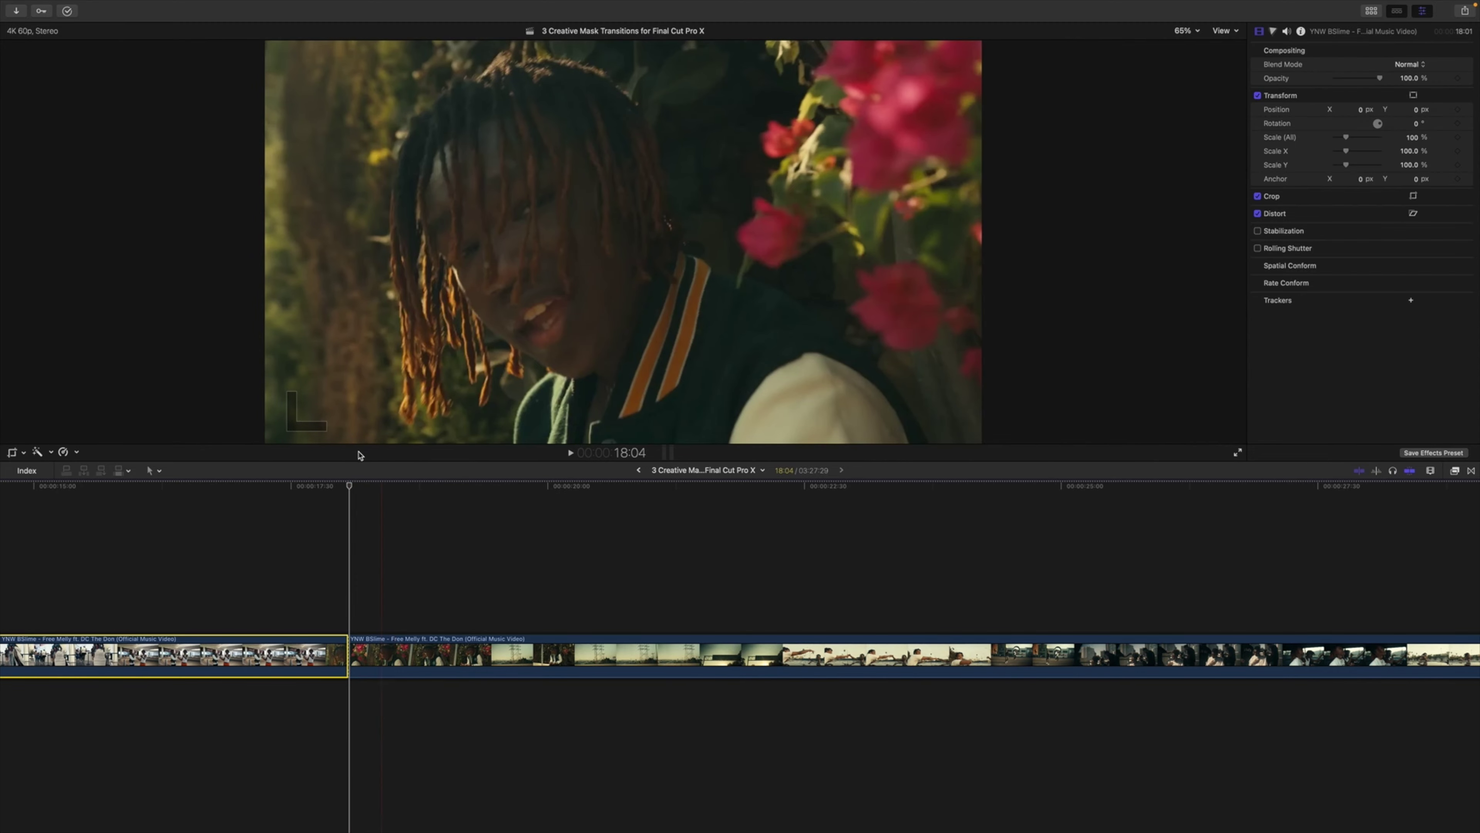
pyautogui.moveTo(352, 486); pyautogui.dragTo(507, 489)
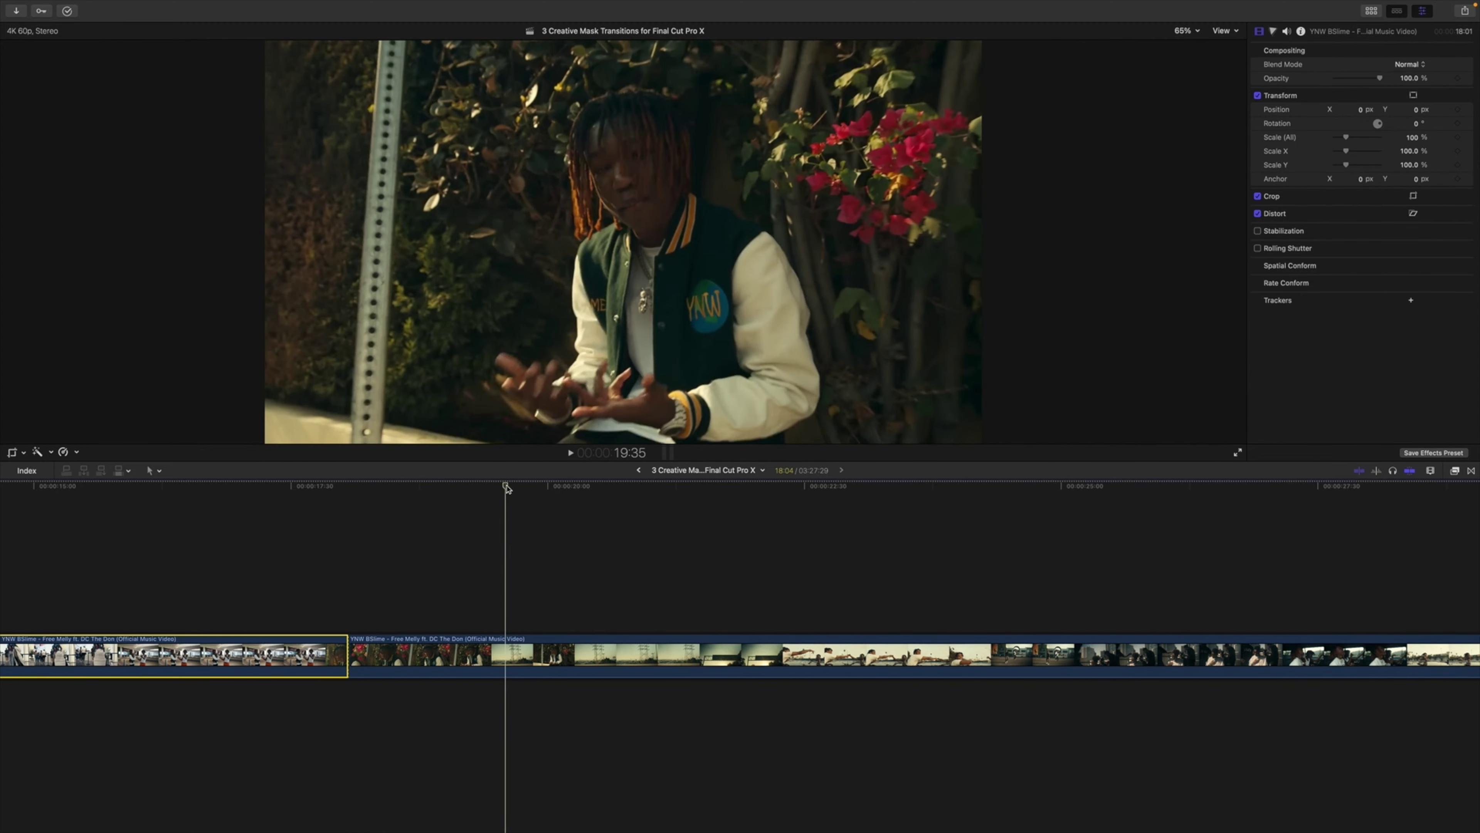
pyautogui.click(501, 656)
pyautogui.press('super+b')
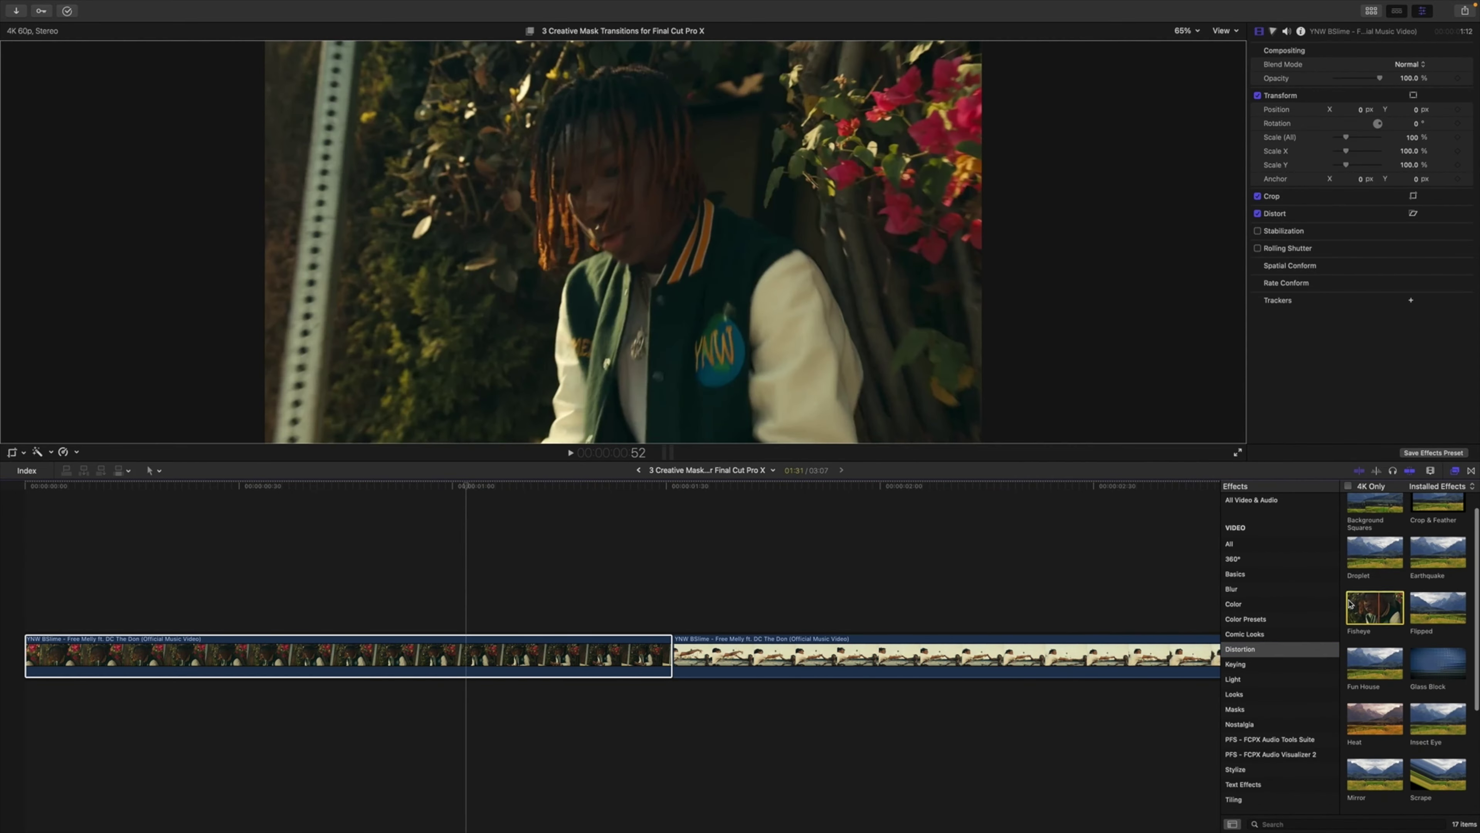
# Apply the Fisheye distortion effect to the first clip and move the playhead 20 frames back from the cut, to 1:11
pyautogui.moveTo(1376, 607); pyautogui.dragTo(587, 655)
pyautogui.moveTo(526, 489); pyautogui.dragTo(672, 490)
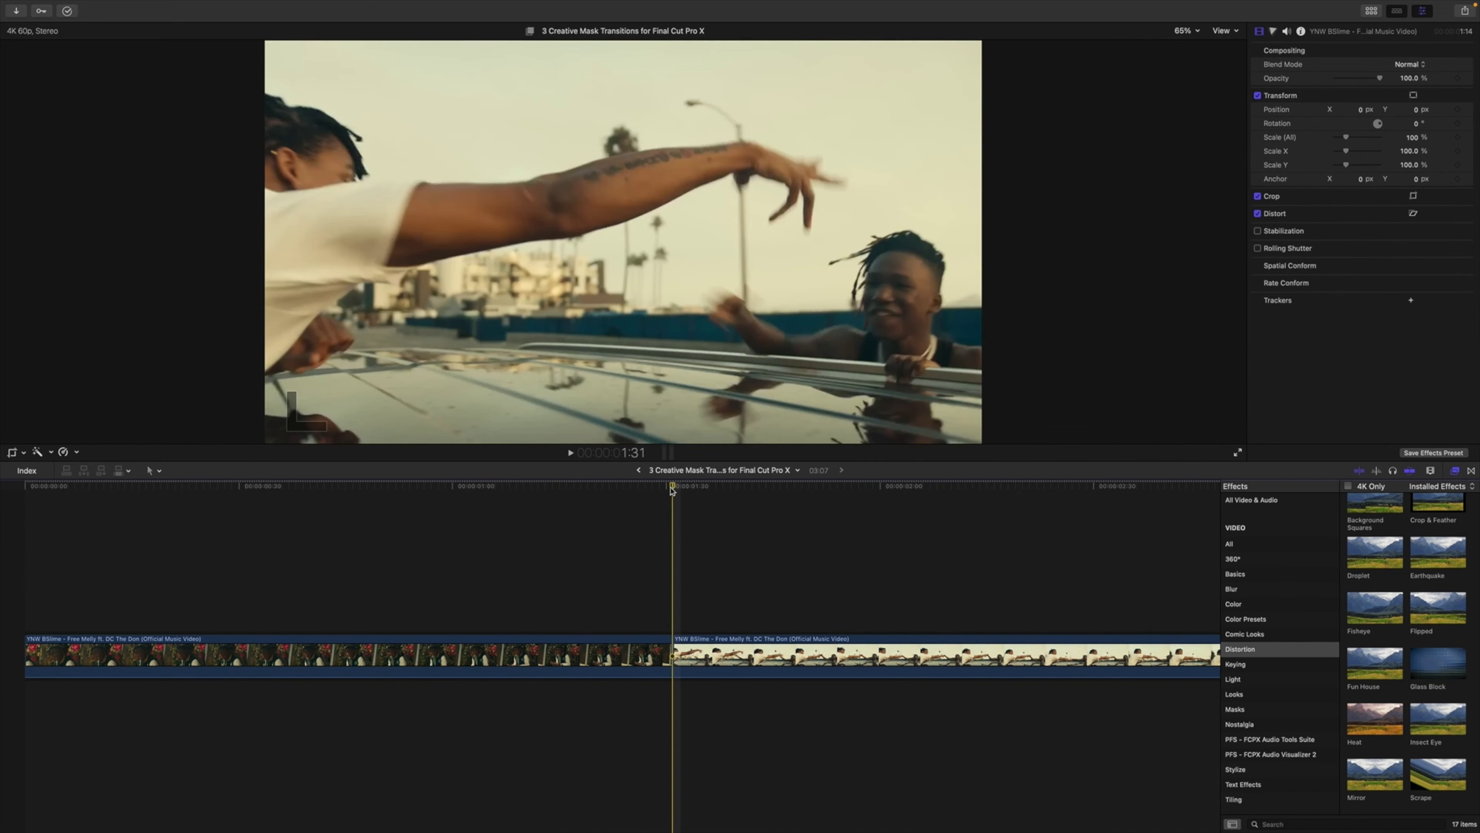
pyautogui.hotkey('shift', 'Left')
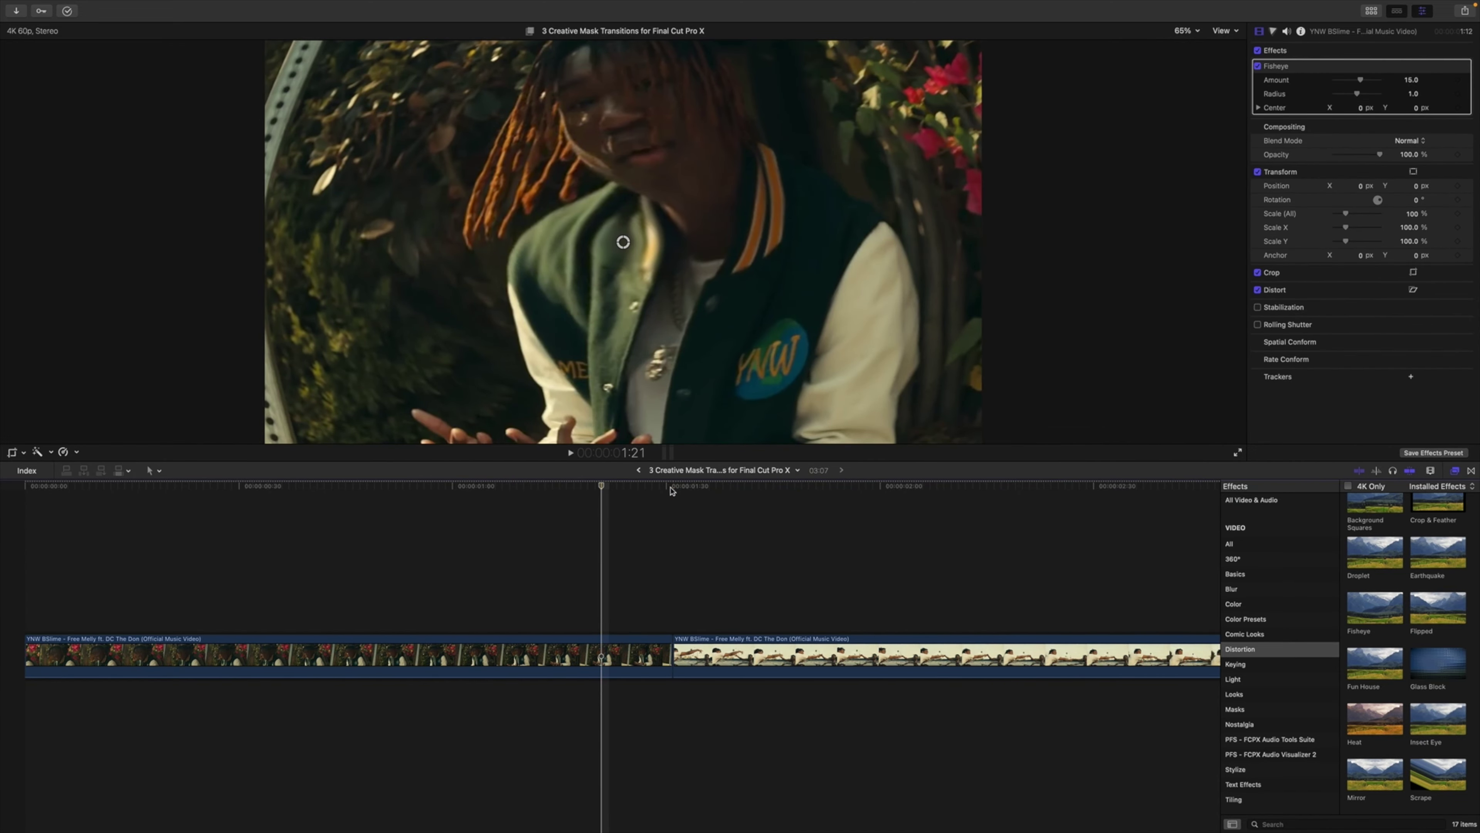
pyautogui.hotkey('shift', 'Left')
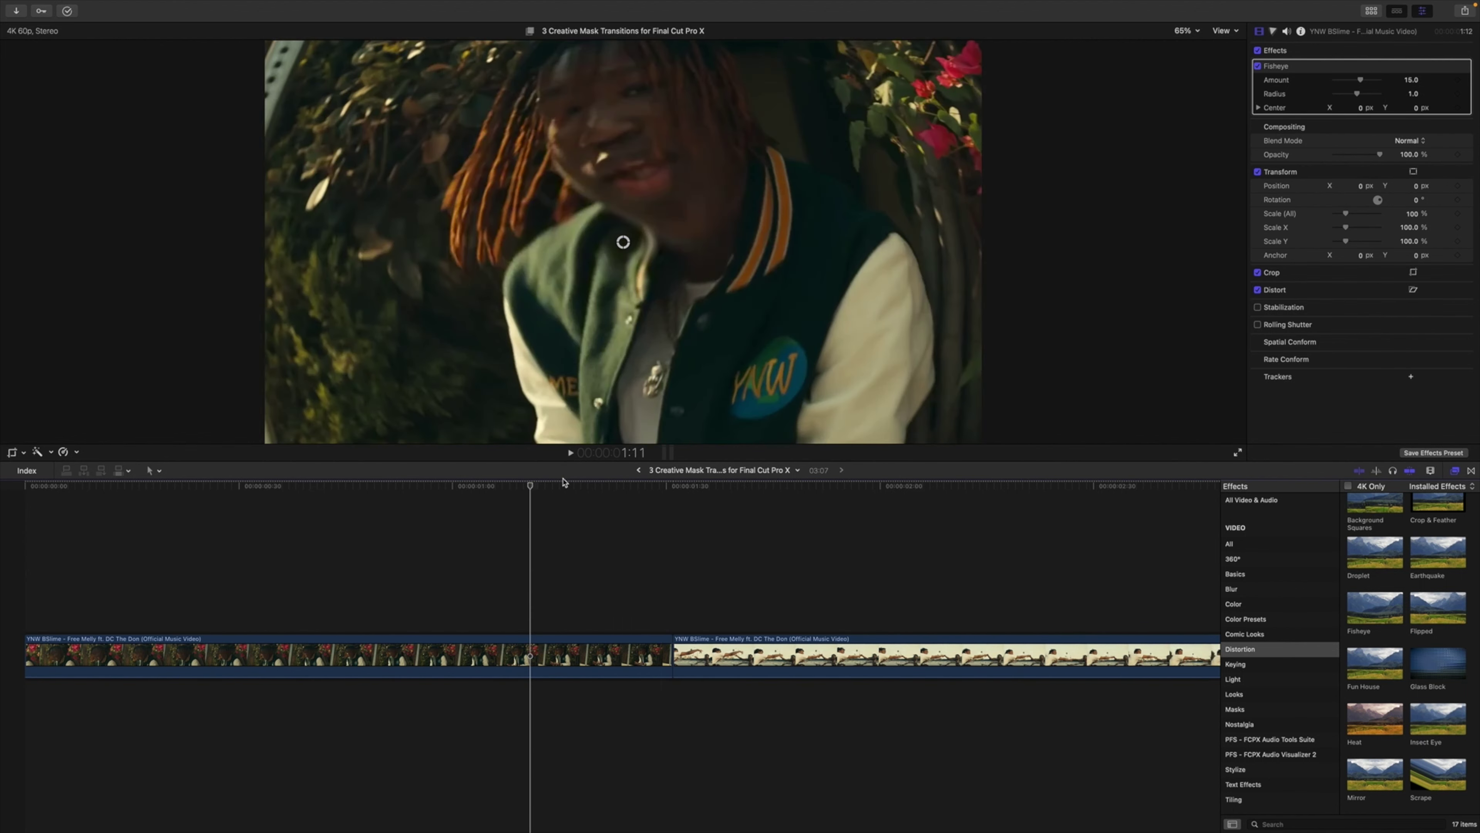
# Set the first clip's Fisheye Amount and Radius to 0 and add keyframes for Amount, Radius and Center at 1:11
pyautogui.click(530, 655)
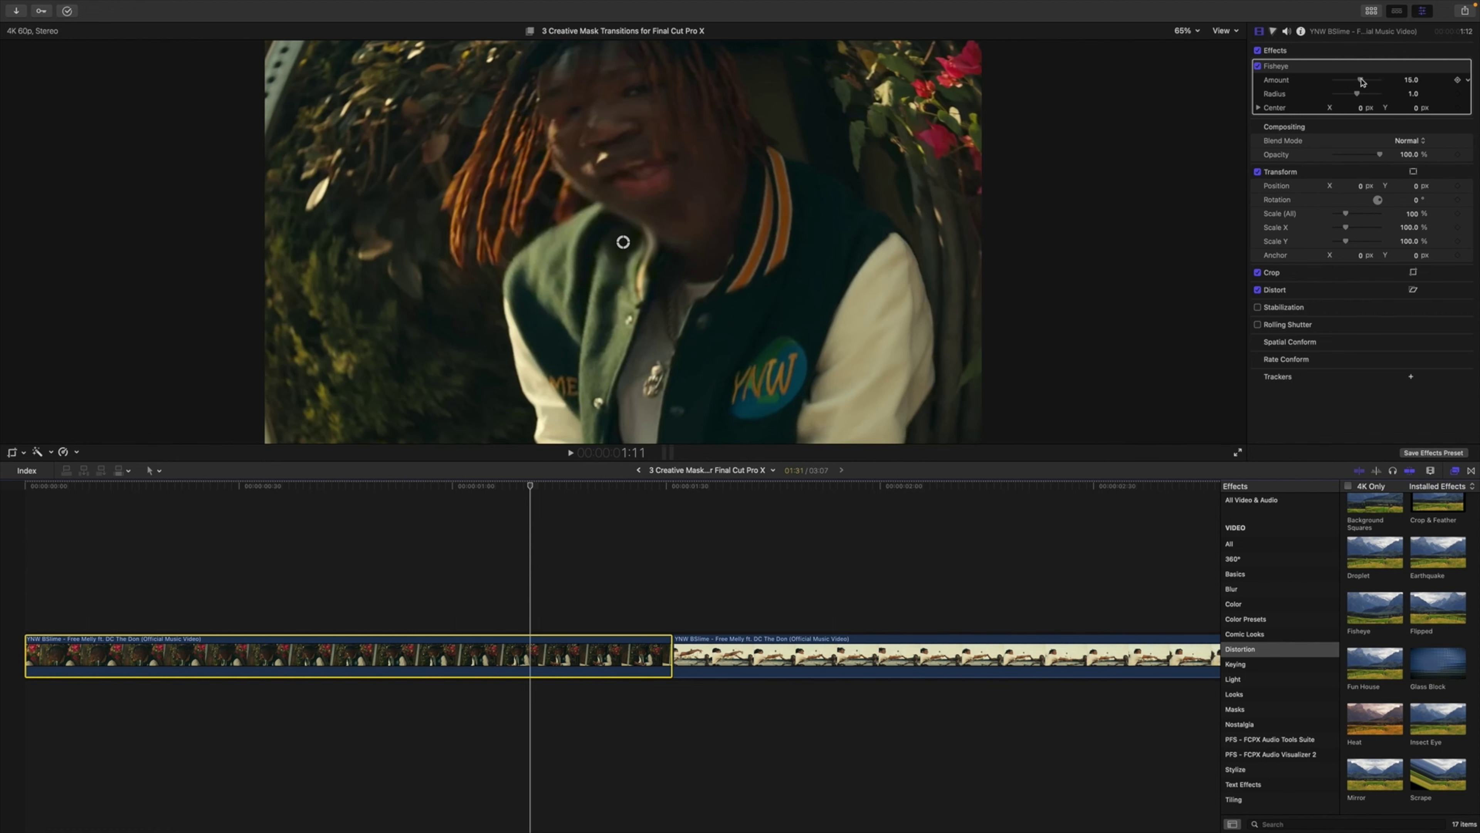
pyautogui.moveTo(1361, 81); pyautogui.dragTo(1356, 82)
pyautogui.click(1408, 81)
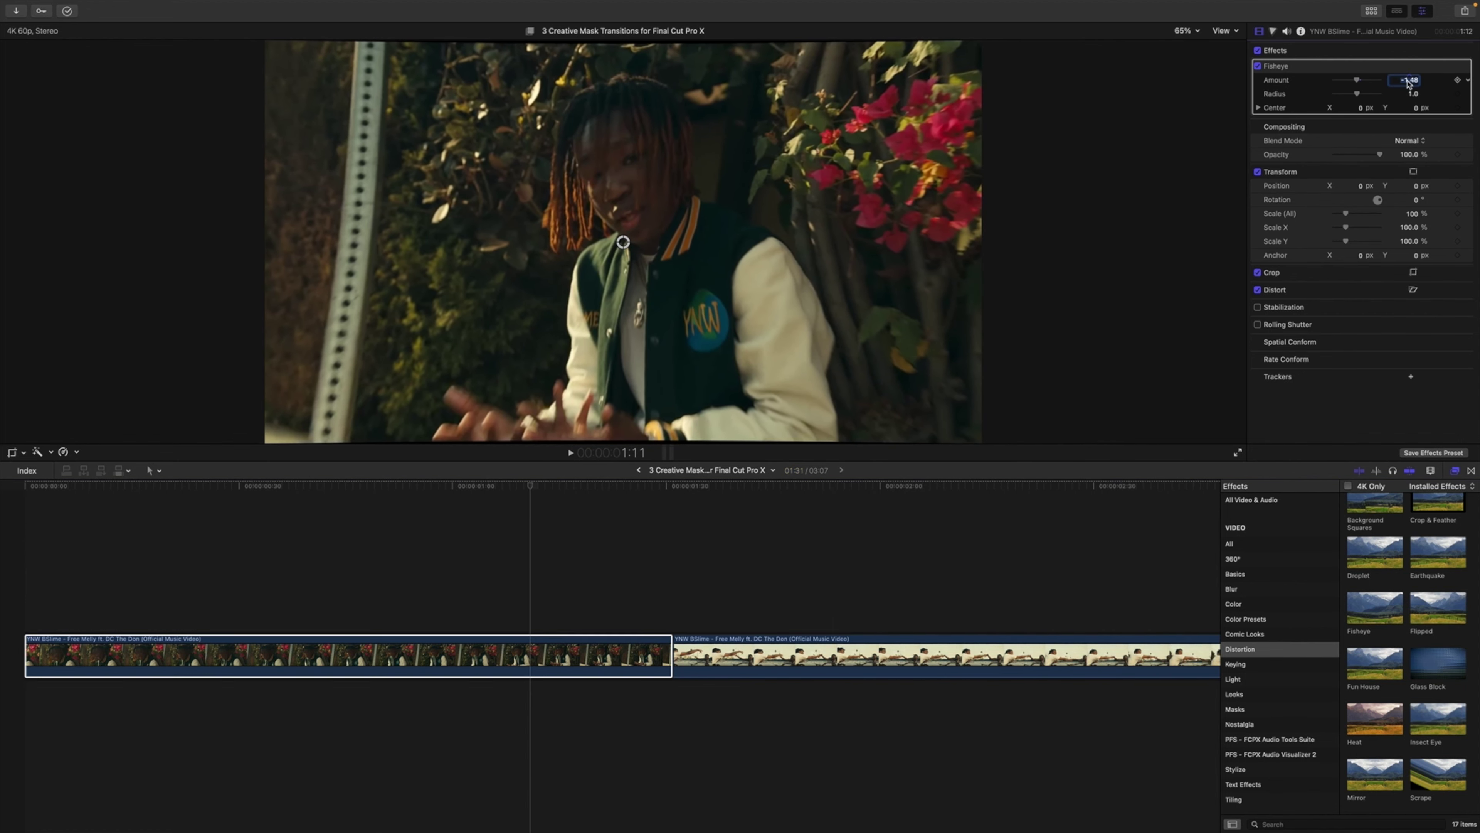
pyautogui.write('0')
pyautogui.press('Return')
pyautogui.click(1416, 94)
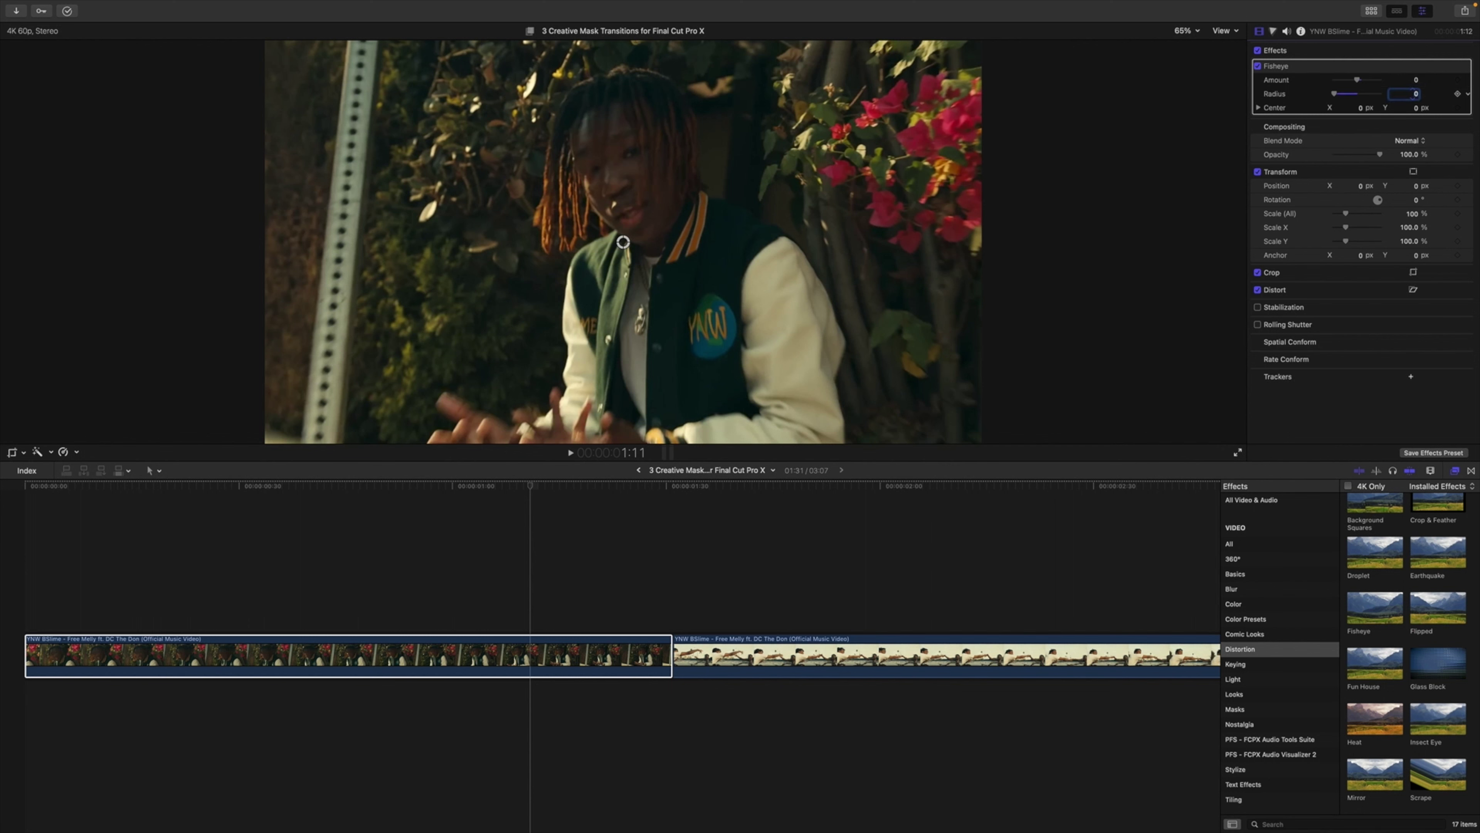
pyautogui.click(1258, 66)
pyautogui.click(537, 508)
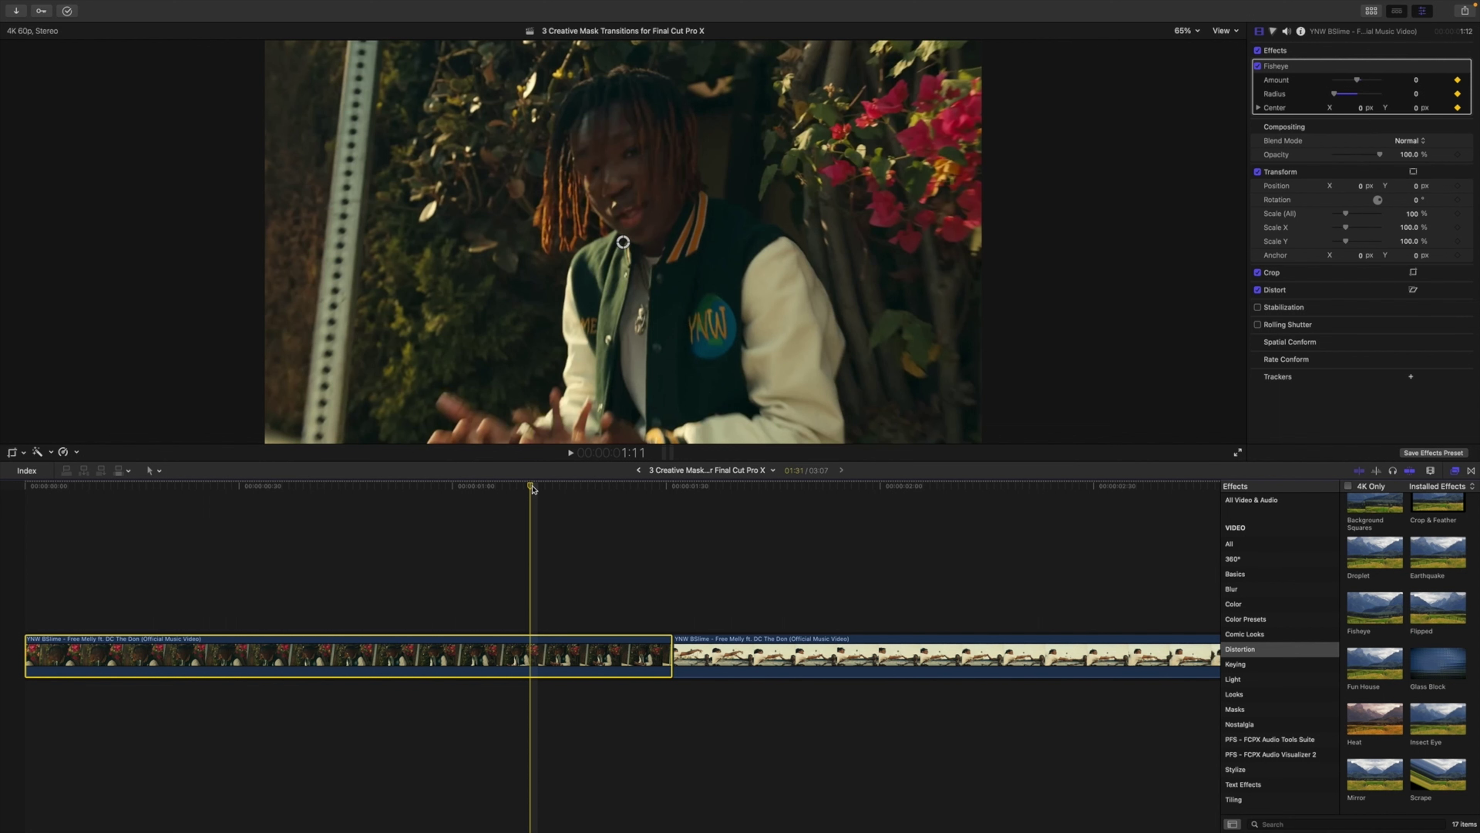
# Move 10 frames forward to 1:21 and set the Fisheye Amount to about 9.6 and the Radius to about 0.63
pyautogui.hotkey('shift', 'Right')
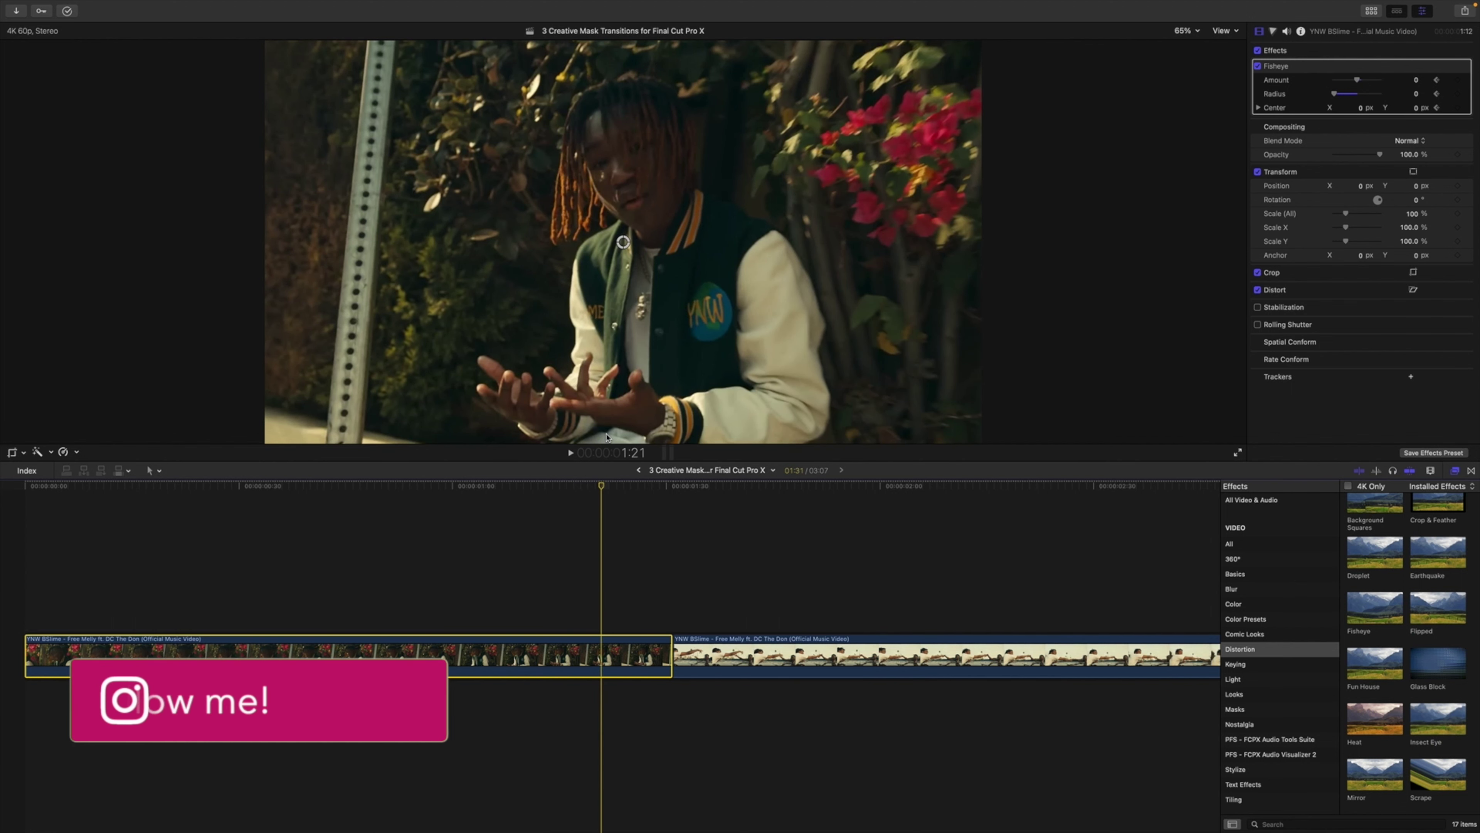
pyautogui.moveTo(1358, 81)
pyautogui.mouseDown()
pyautogui.moveTo(1346, 93)
pyautogui.moveTo(1363, 93)
pyautogui.moveTo(1334, 94)
pyautogui.moveTo(1365, 80)
pyautogui.moveTo(1348, 97)
pyautogui.mouseUp()
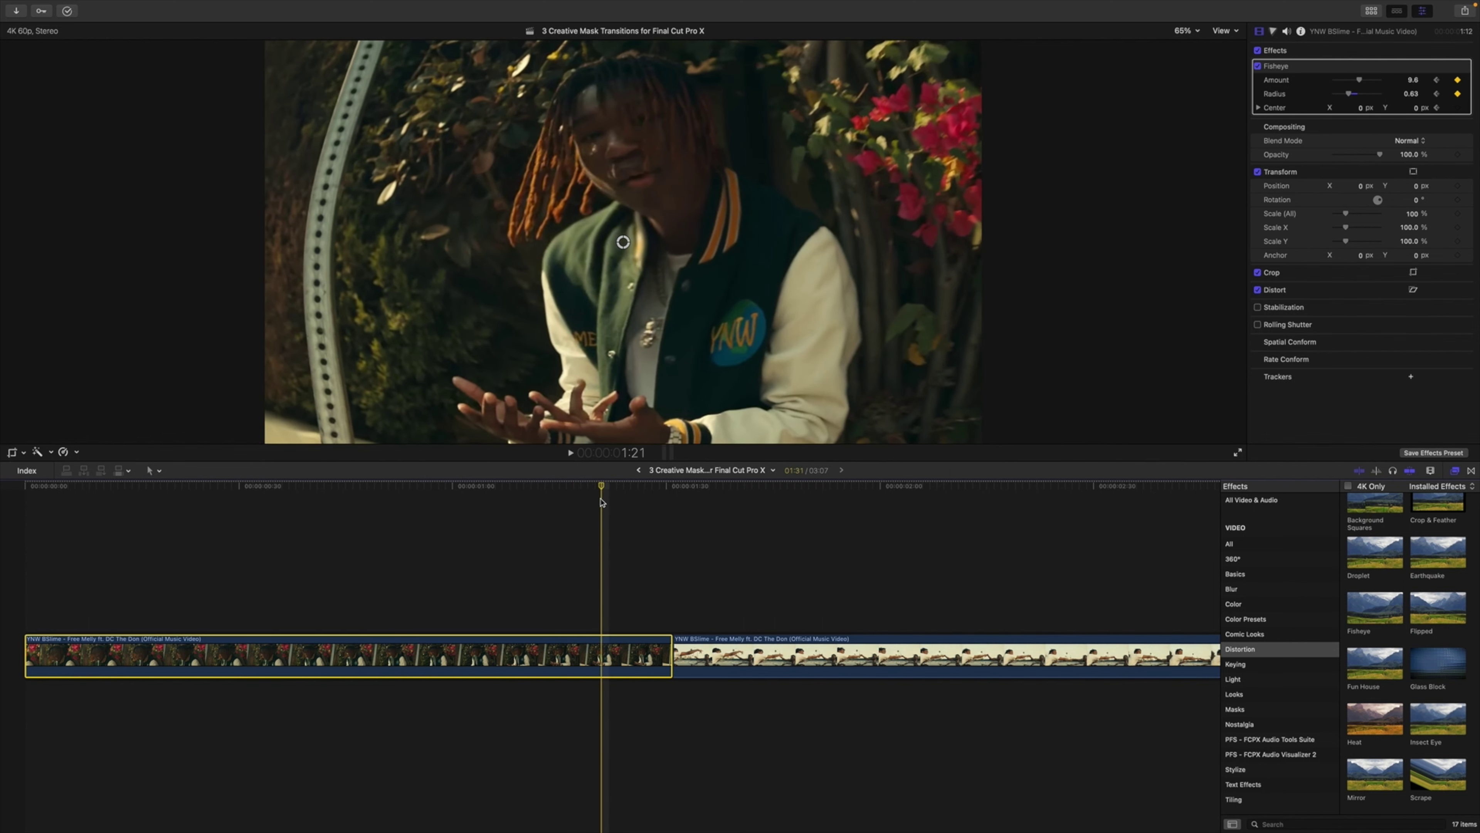
# Set the Fisheye Amount to about -3.56 and Radius to about 0.24 on the first clip's last frame, then play it back
pyautogui.click(672, 491)
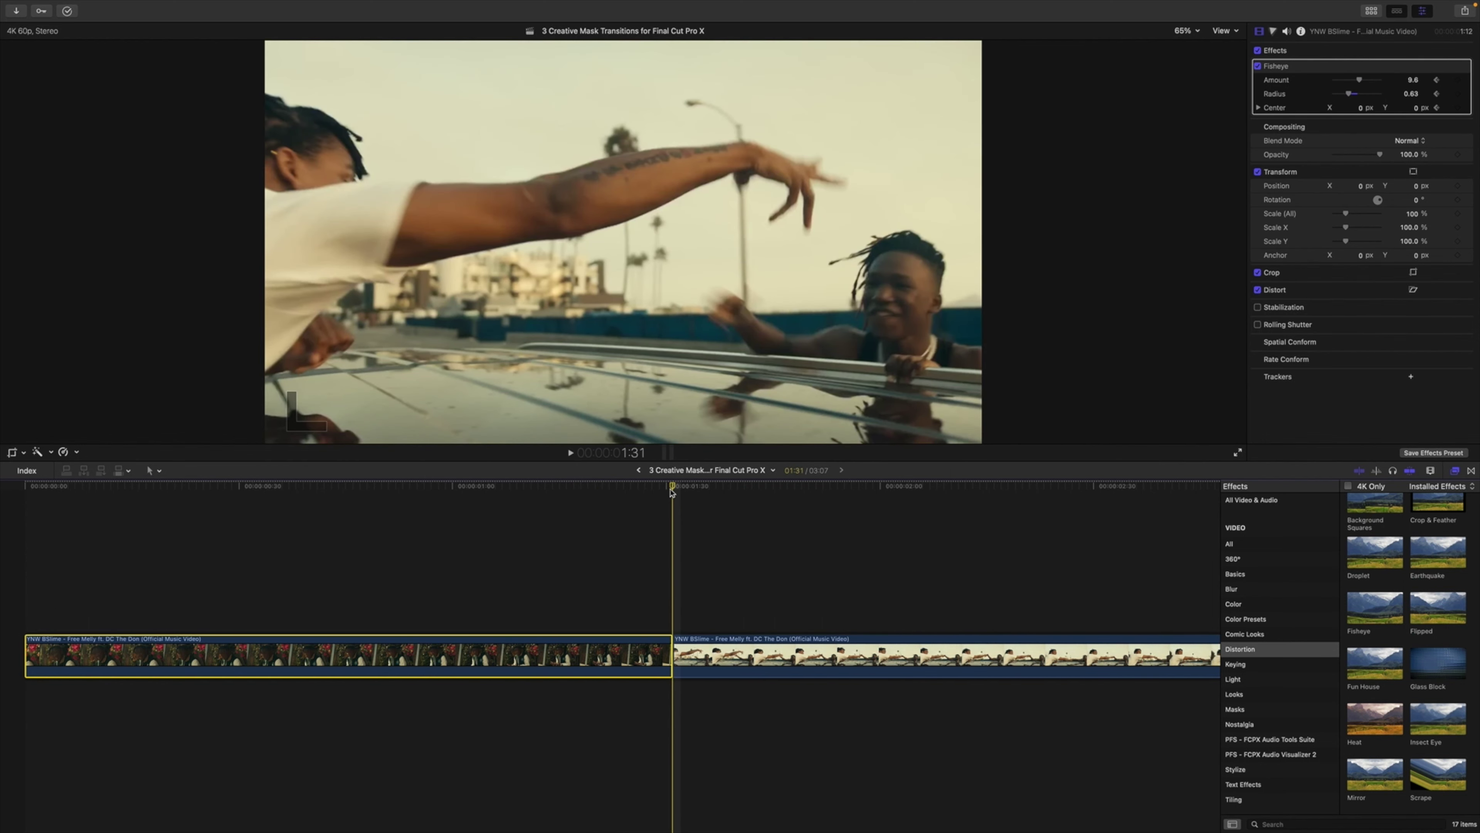
pyautogui.press('Left')
pyautogui.moveTo(1361, 80); pyautogui.dragTo(1359, 83)
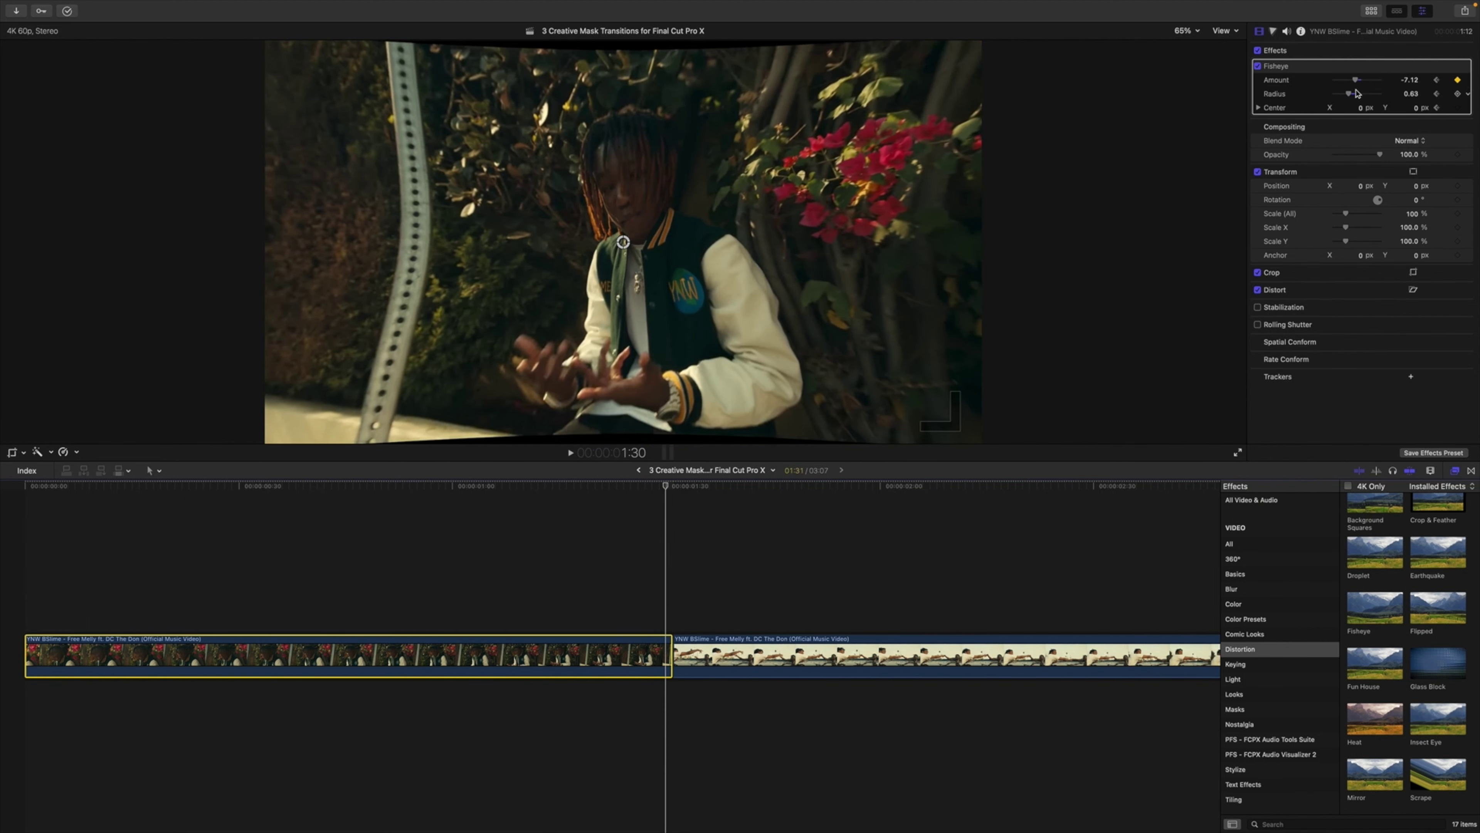
pyautogui.moveTo(1356, 83); pyautogui.dragTo(1343, 96)
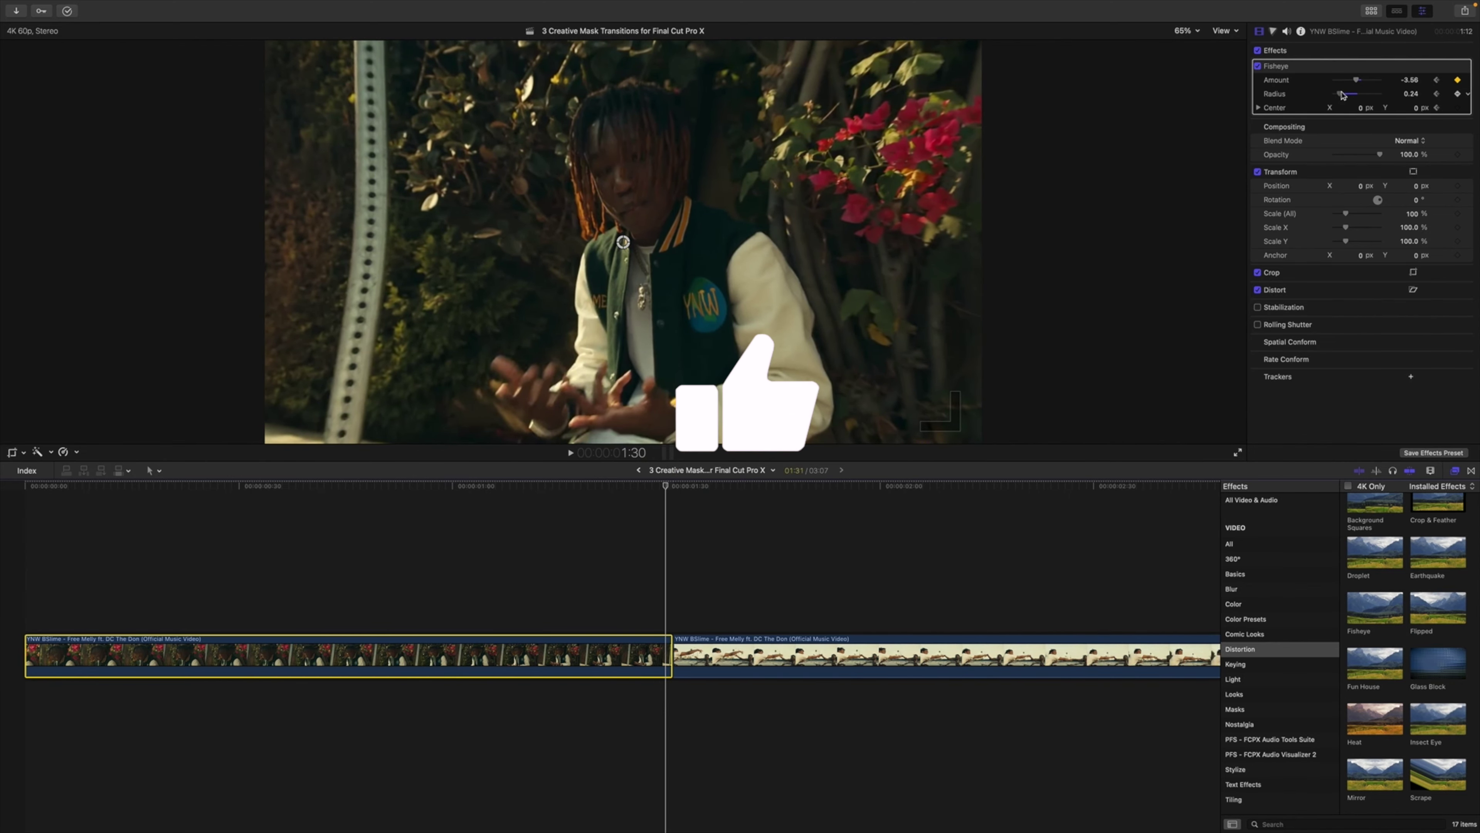
pyautogui.press('space')
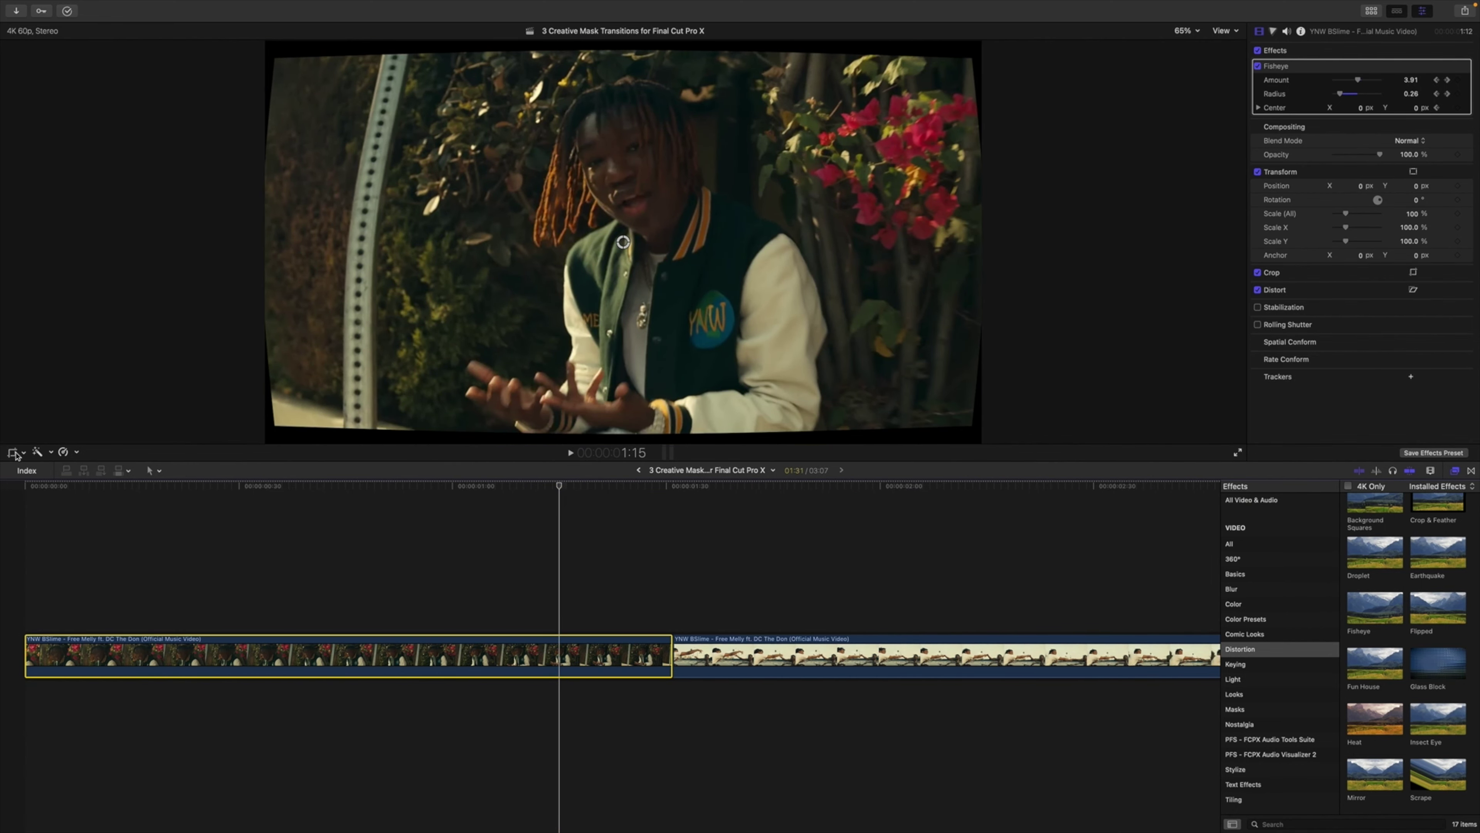
# Crop the first clip by about 57 px at top and bottom and 101 px at each side to hide the black edges
pyautogui.click(13, 453)
pyautogui.moveTo(576, 492)
pyautogui.mouseDown()
pyautogui.moveTo(545, 489)
pyautogui.moveTo(568, 488)
pyautogui.mouseUp()
pyautogui.moveTo(951, 426); pyautogui.dragTo(922, 409)
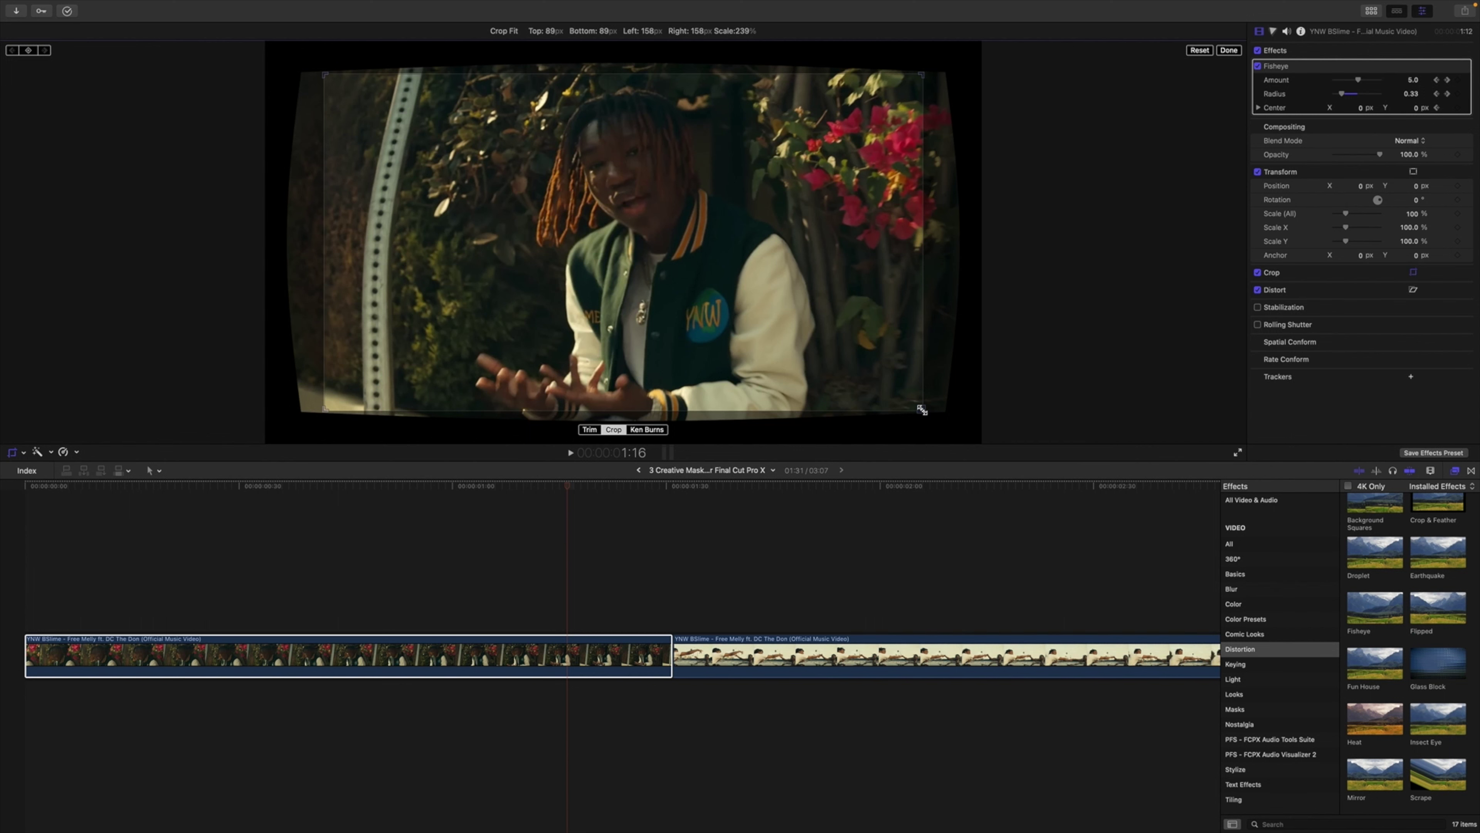
pyautogui.moveTo(922, 410); pyautogui.dragTo(943, 422)
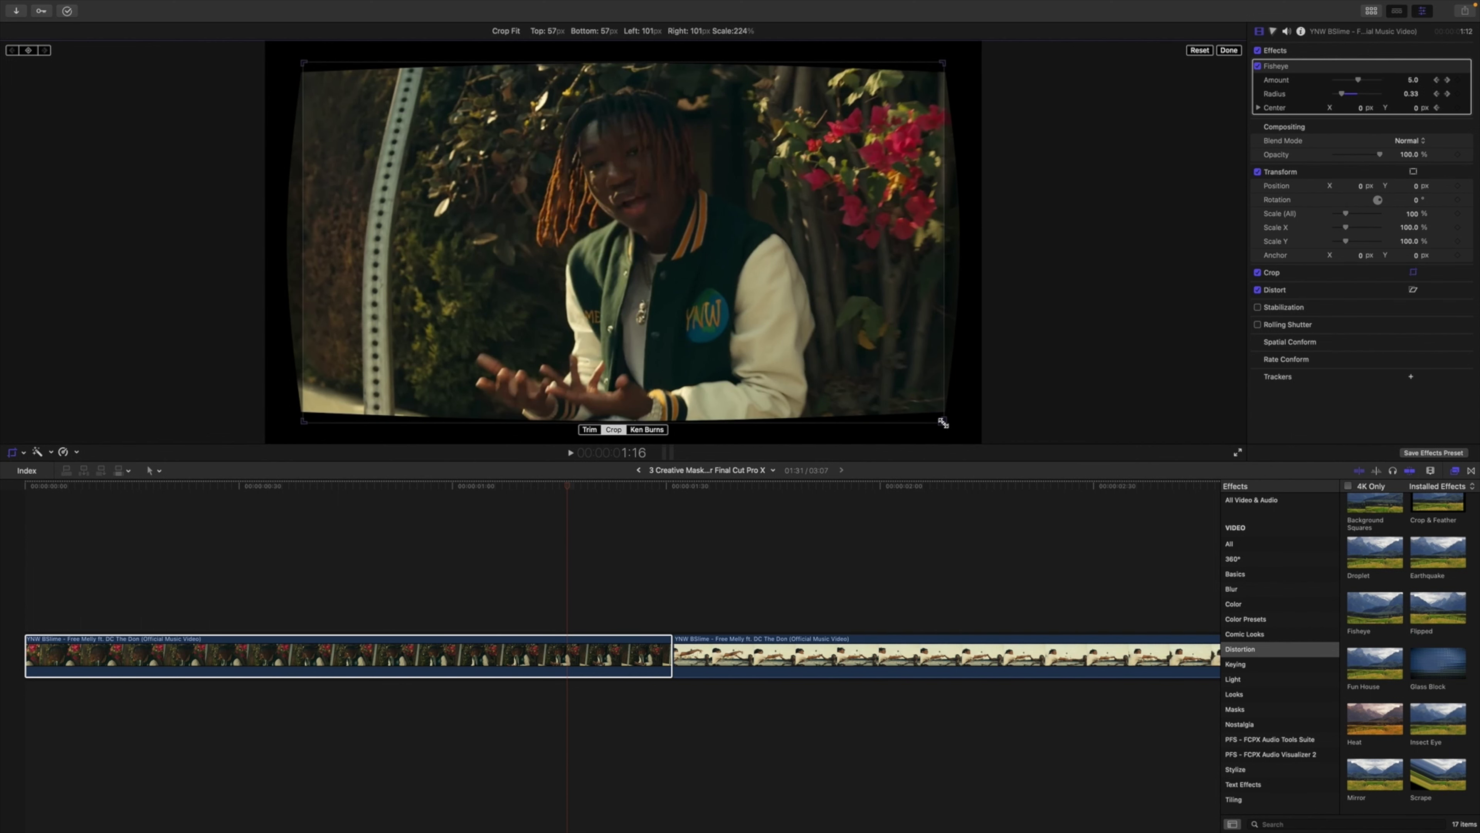
pyautogui.click(1228, 49)
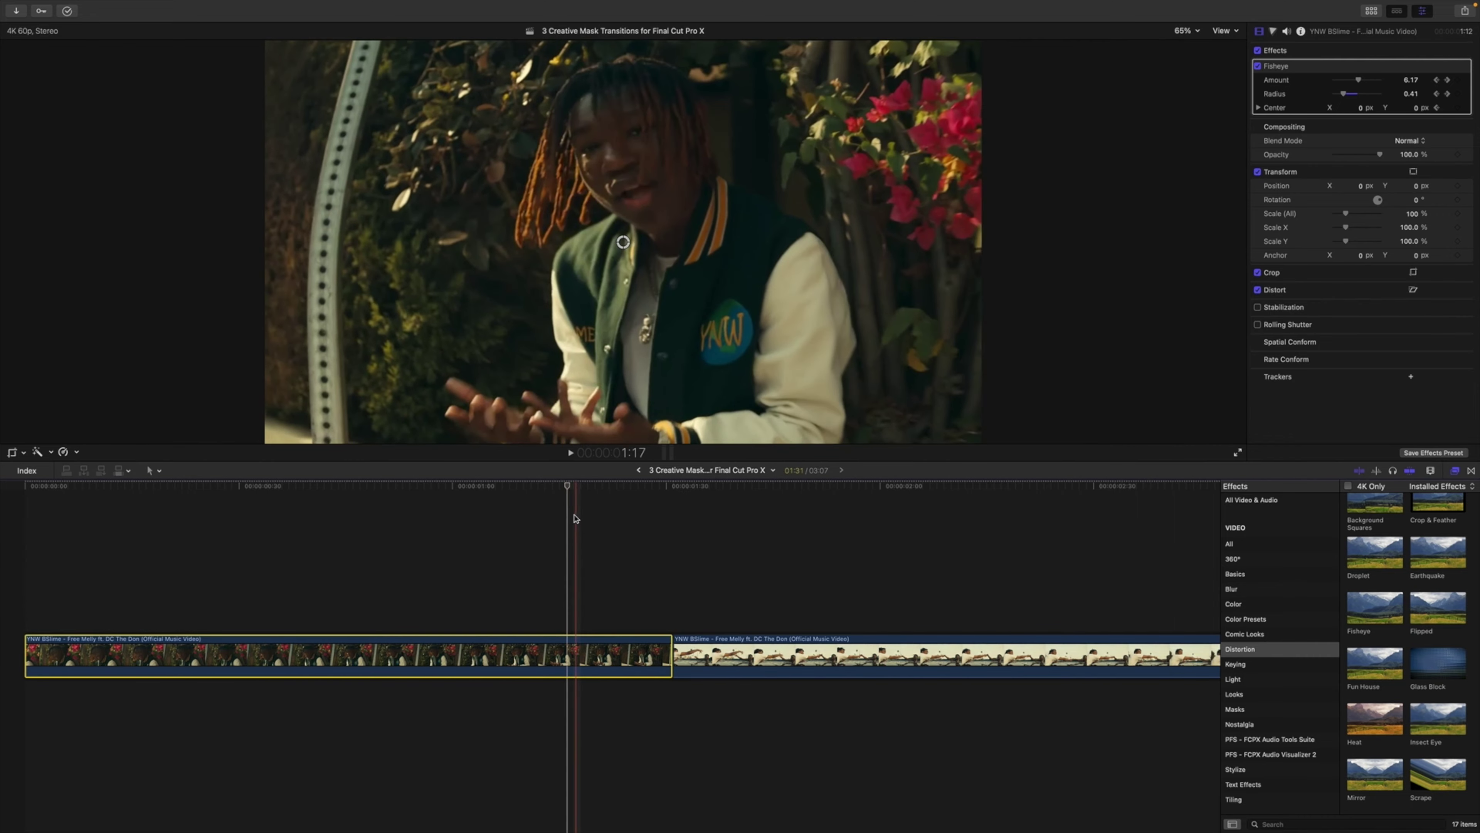
pyautogui.press('space')
# Copy the first clip's attributes and paste its keyframed Fisheye effect and crop onto the second clip
pyautogui.click(673, 593)
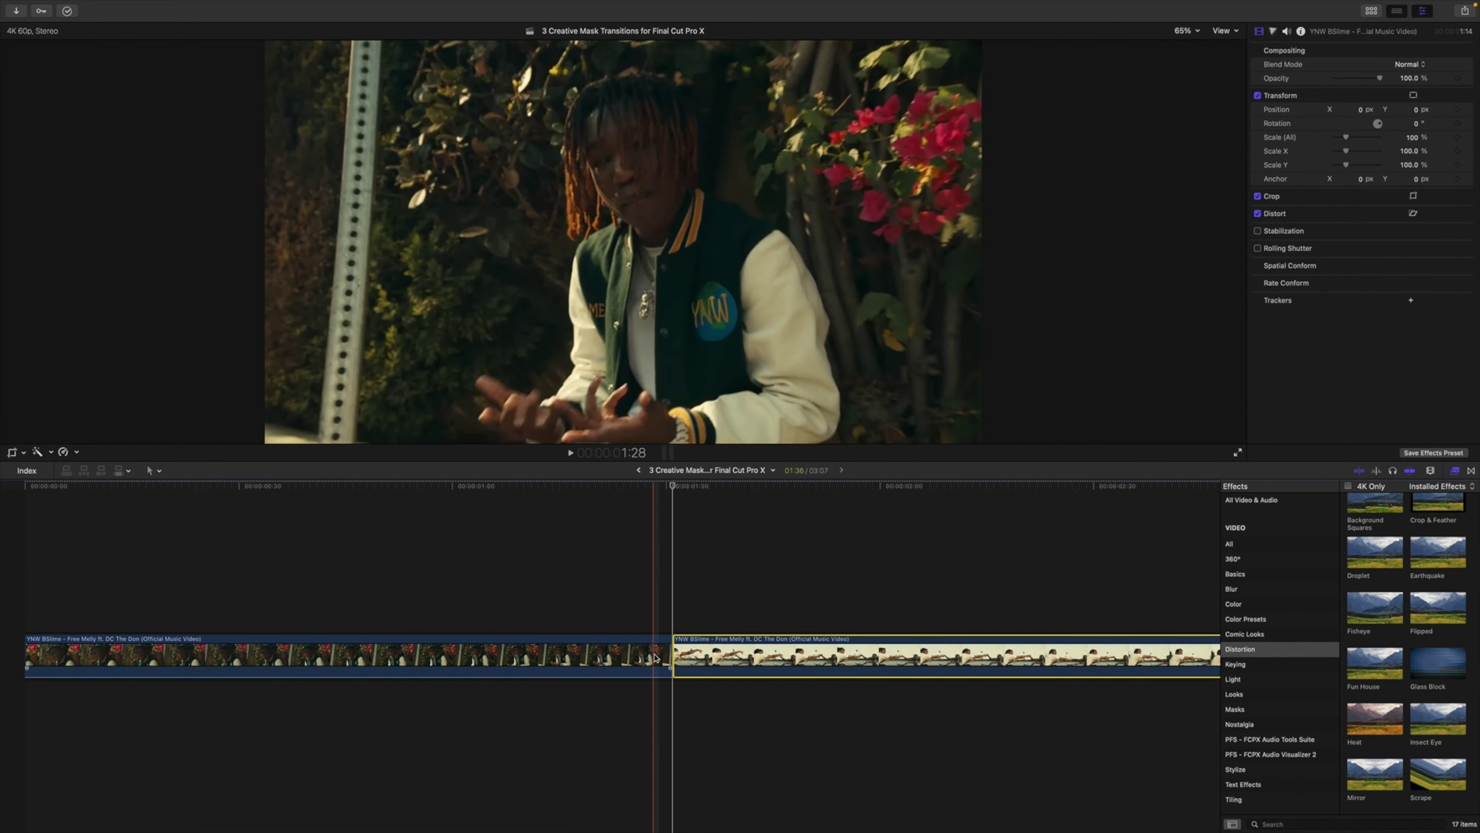
pyautogui.click(622, 658)
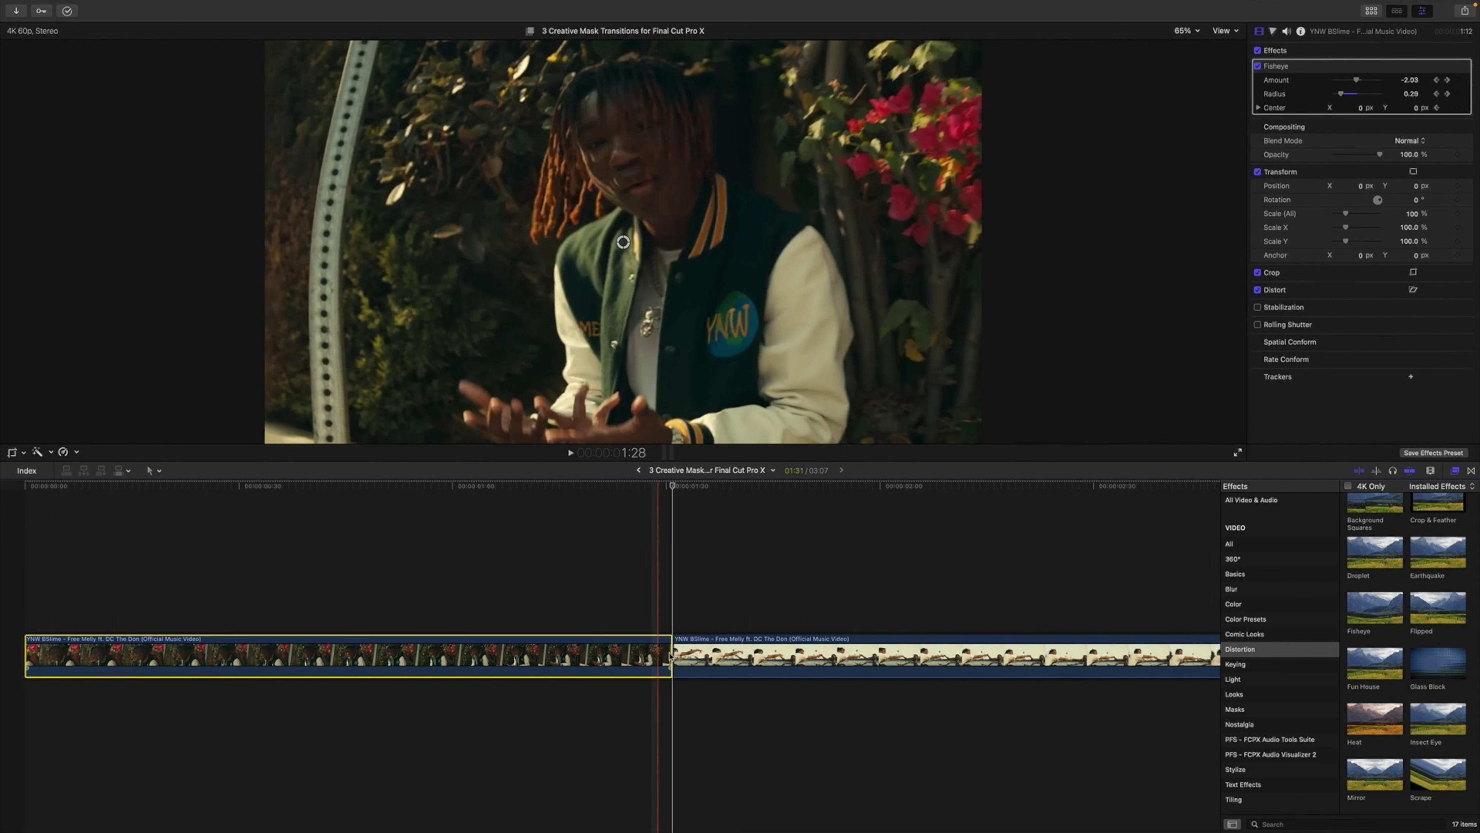
pyautogui.click(683, 656)
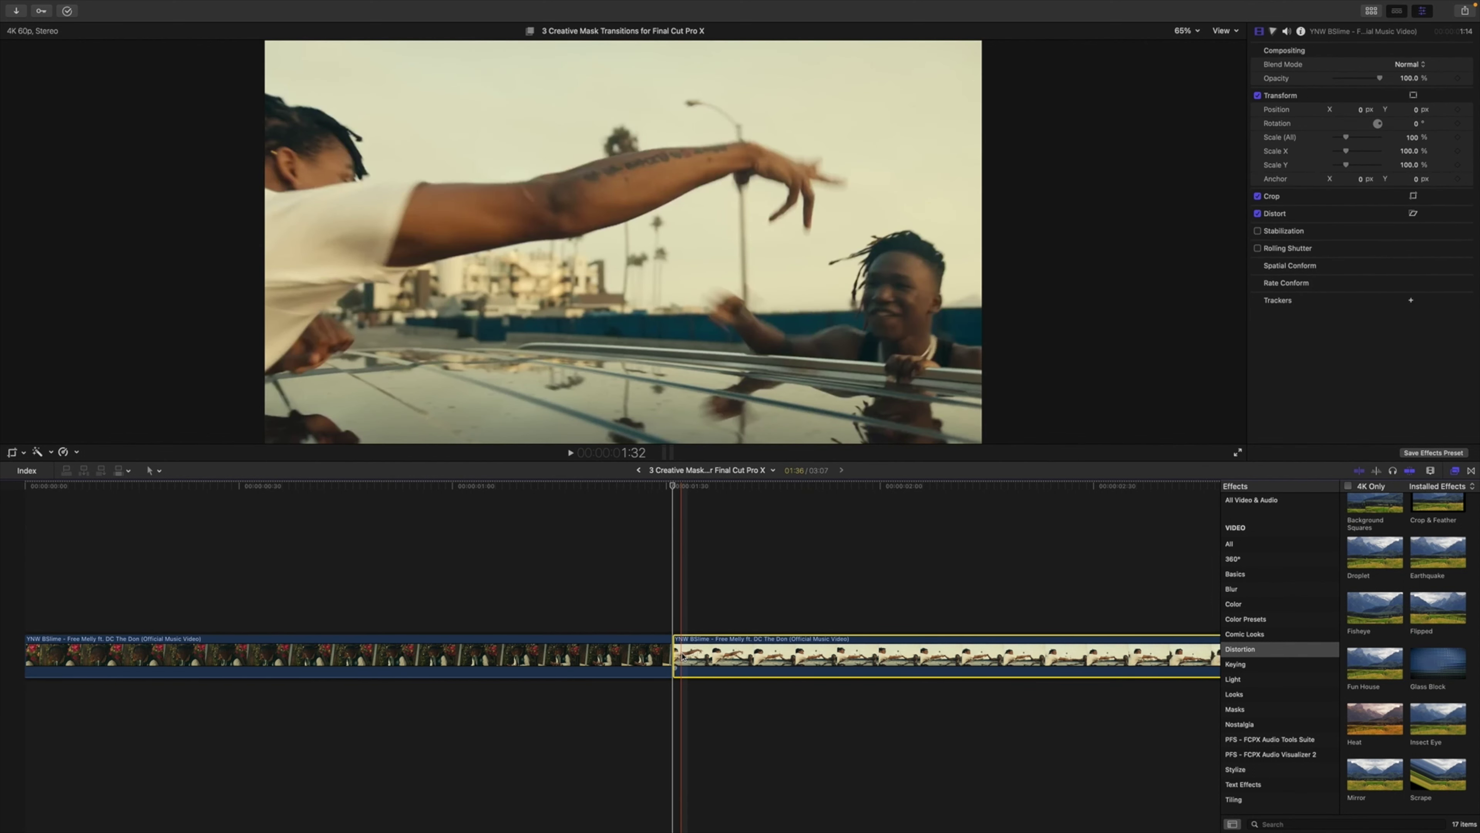
pyautogui.press('super+shift+v')
pyautogui.press('Return')
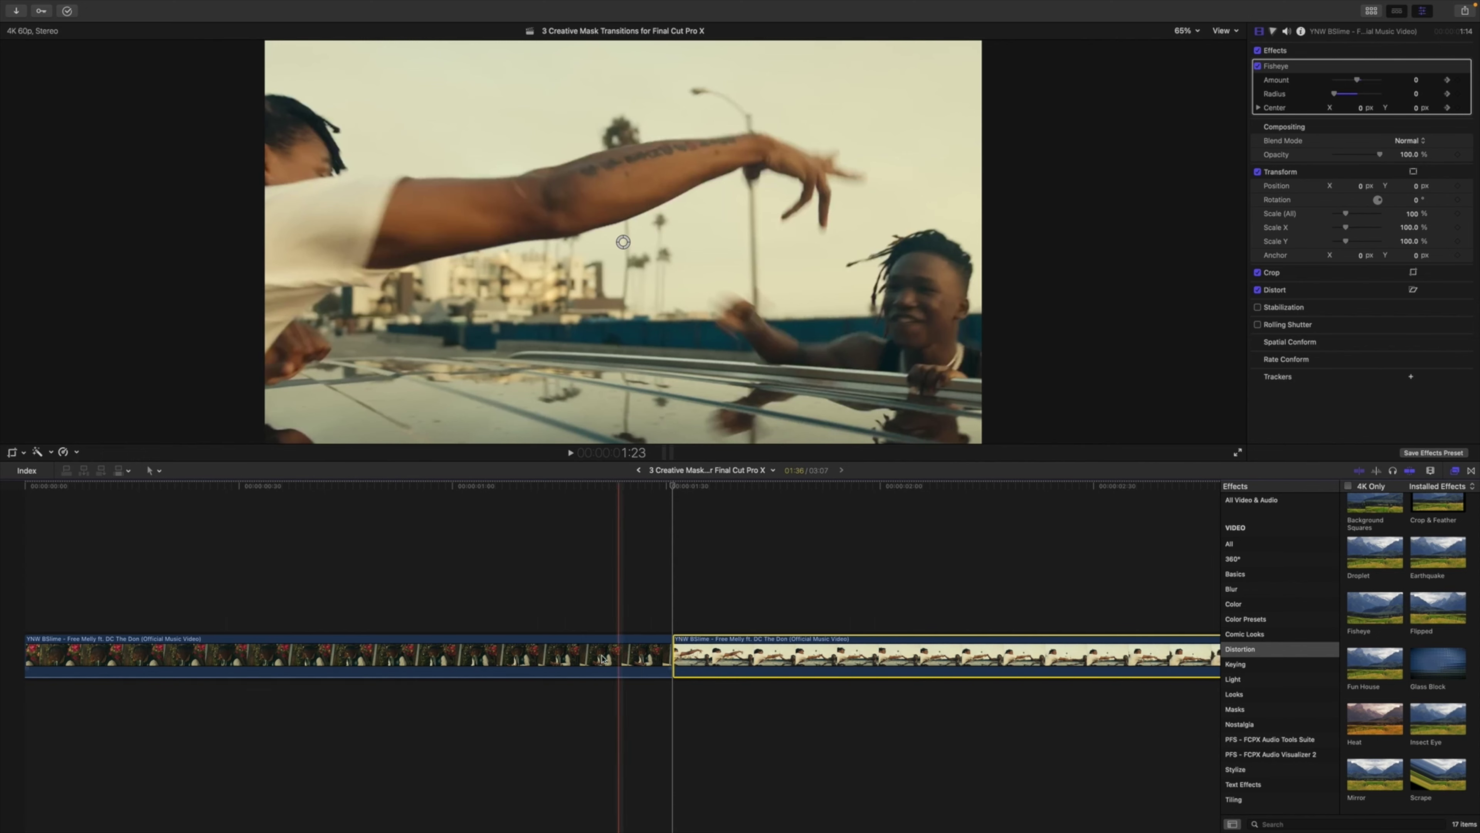
# Play back the transition from the first clip into the second and fit the whole timeline in view
pyautogui.hscroll(3, 694, 630)
pyautogui.hscroll(3, 694, 630)
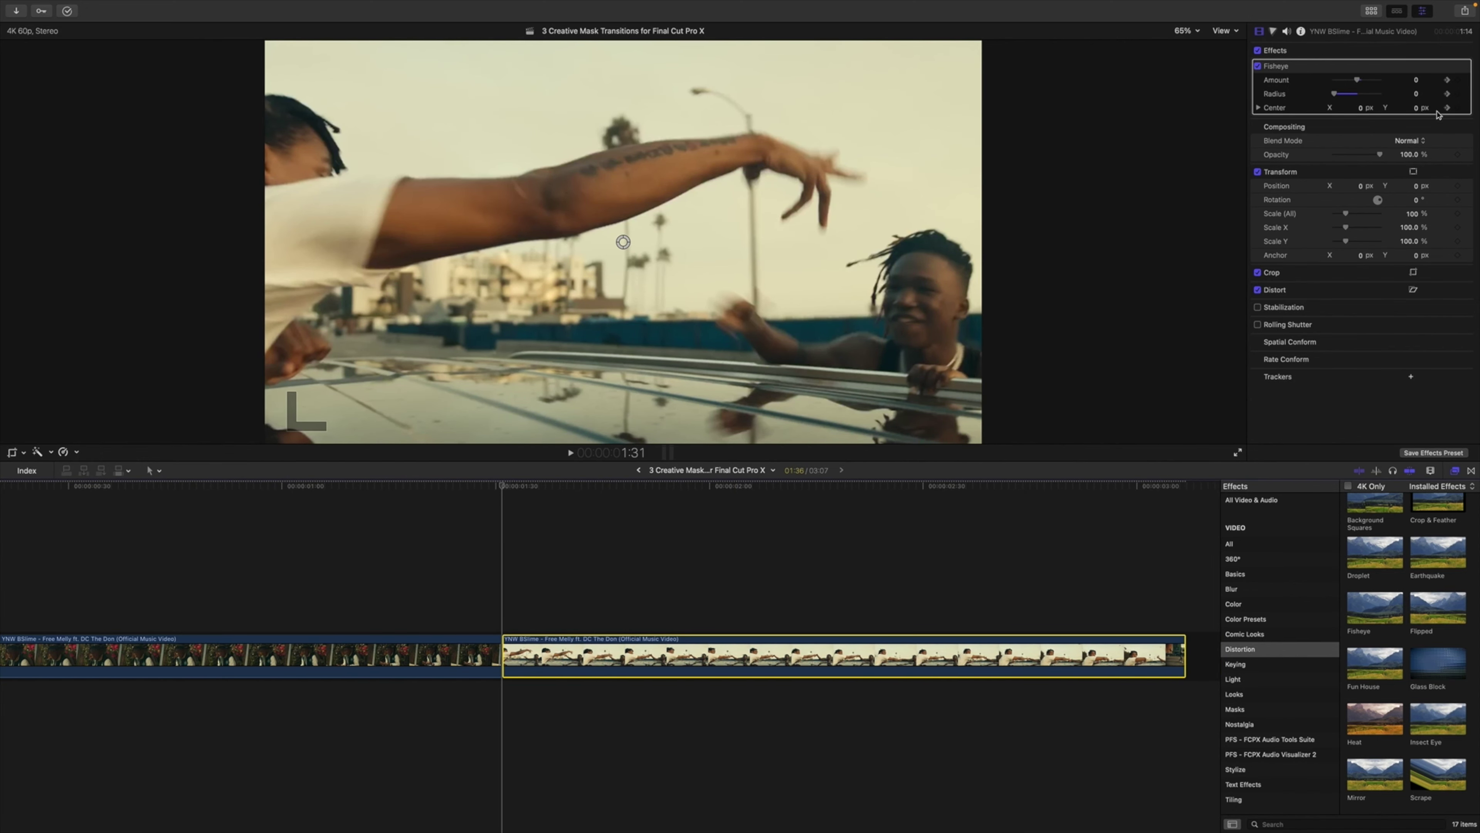
pyautogui.moveTo(531, 486); pyautogui.dragTo(287, 493)
pyautogui.press('space')
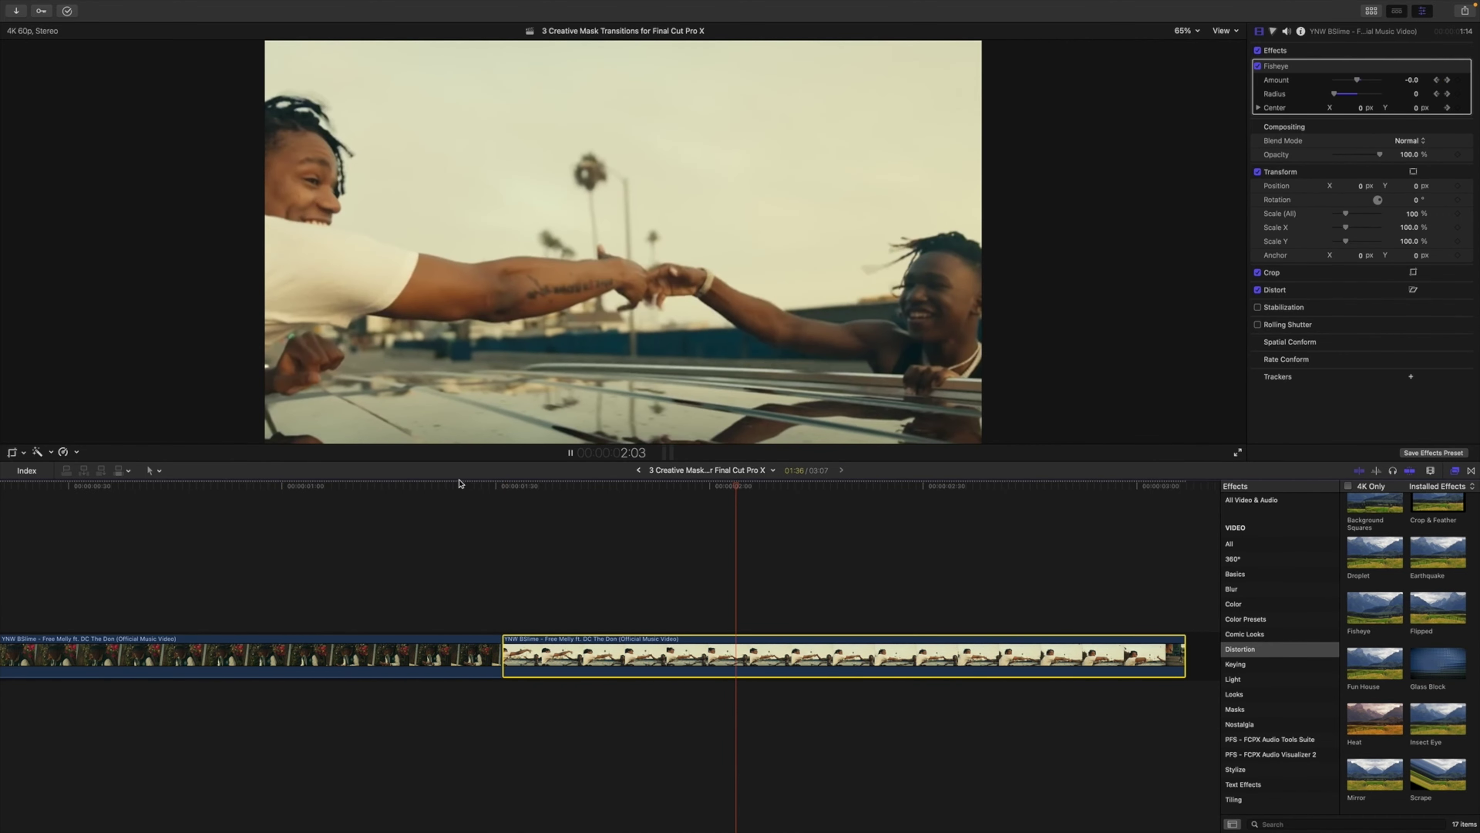
pyautogui.hotkey('shift', 'z')
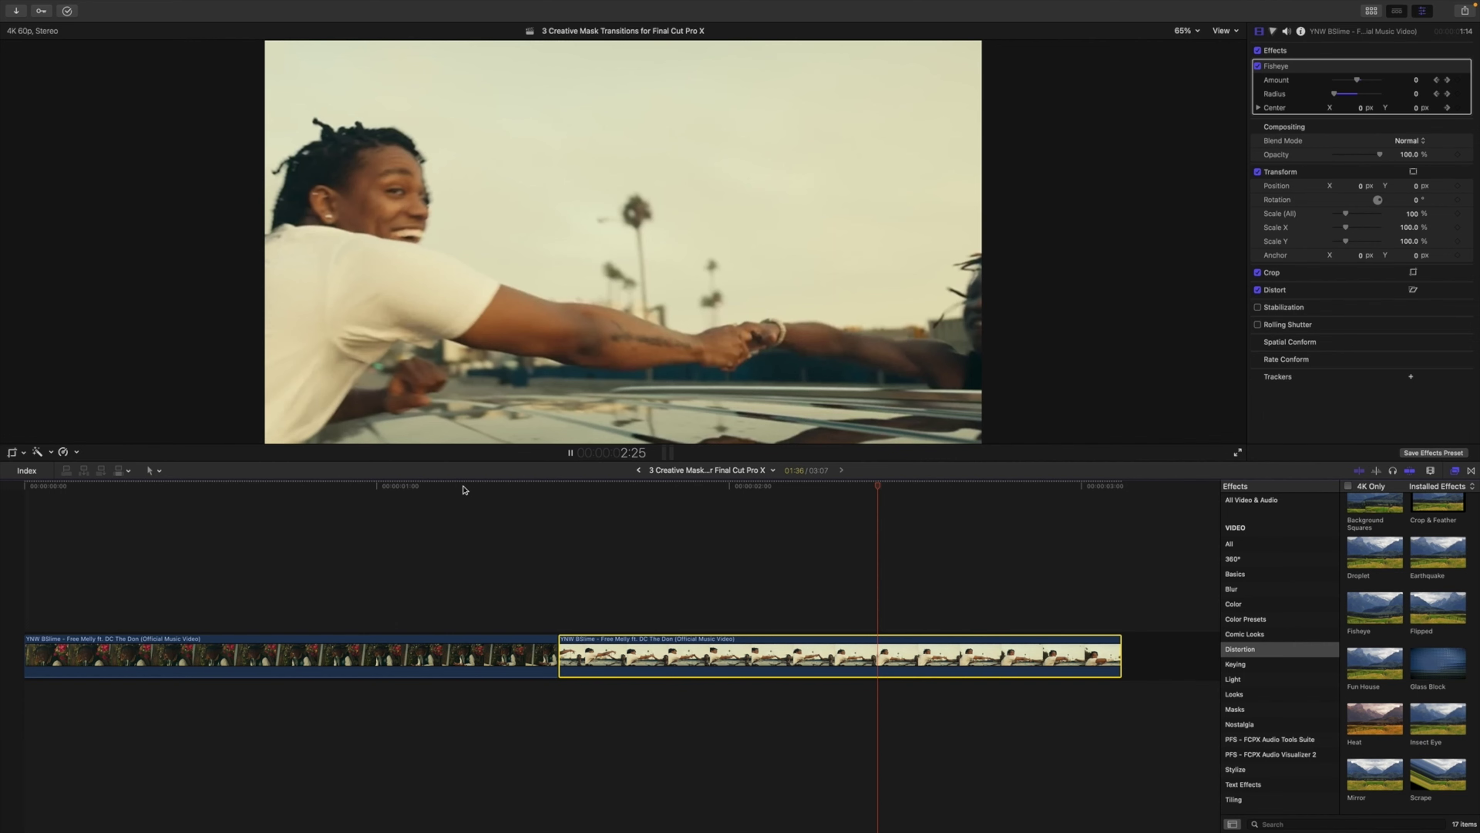
pyautogui.click(464, 487)
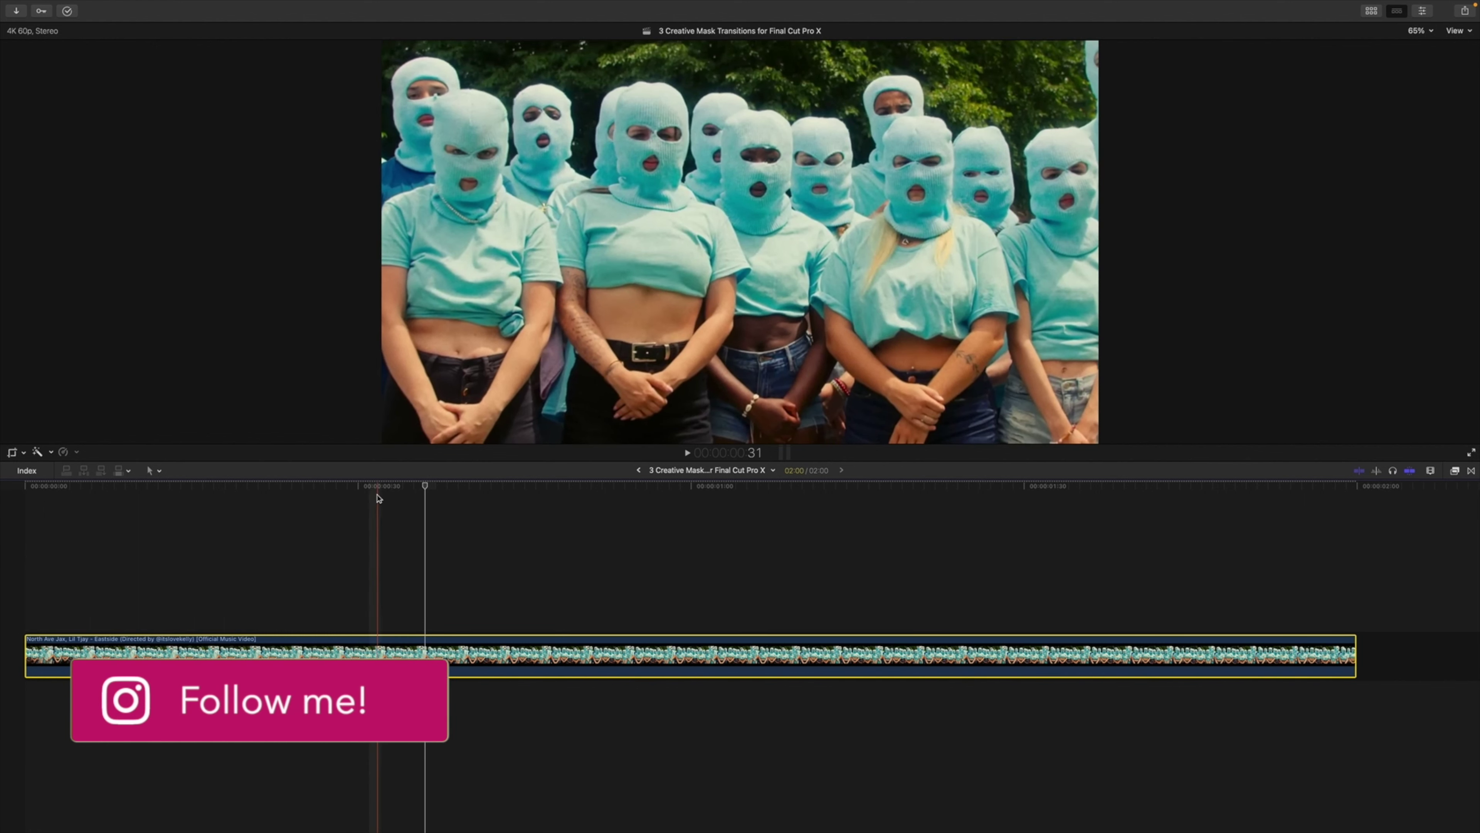
# Park the playhead at about frame 13 and duplicate the masked-group clip onto a layer directly above it
pyautogui.moveTo(365, 489); pyautogui.dragTo(172, 495)
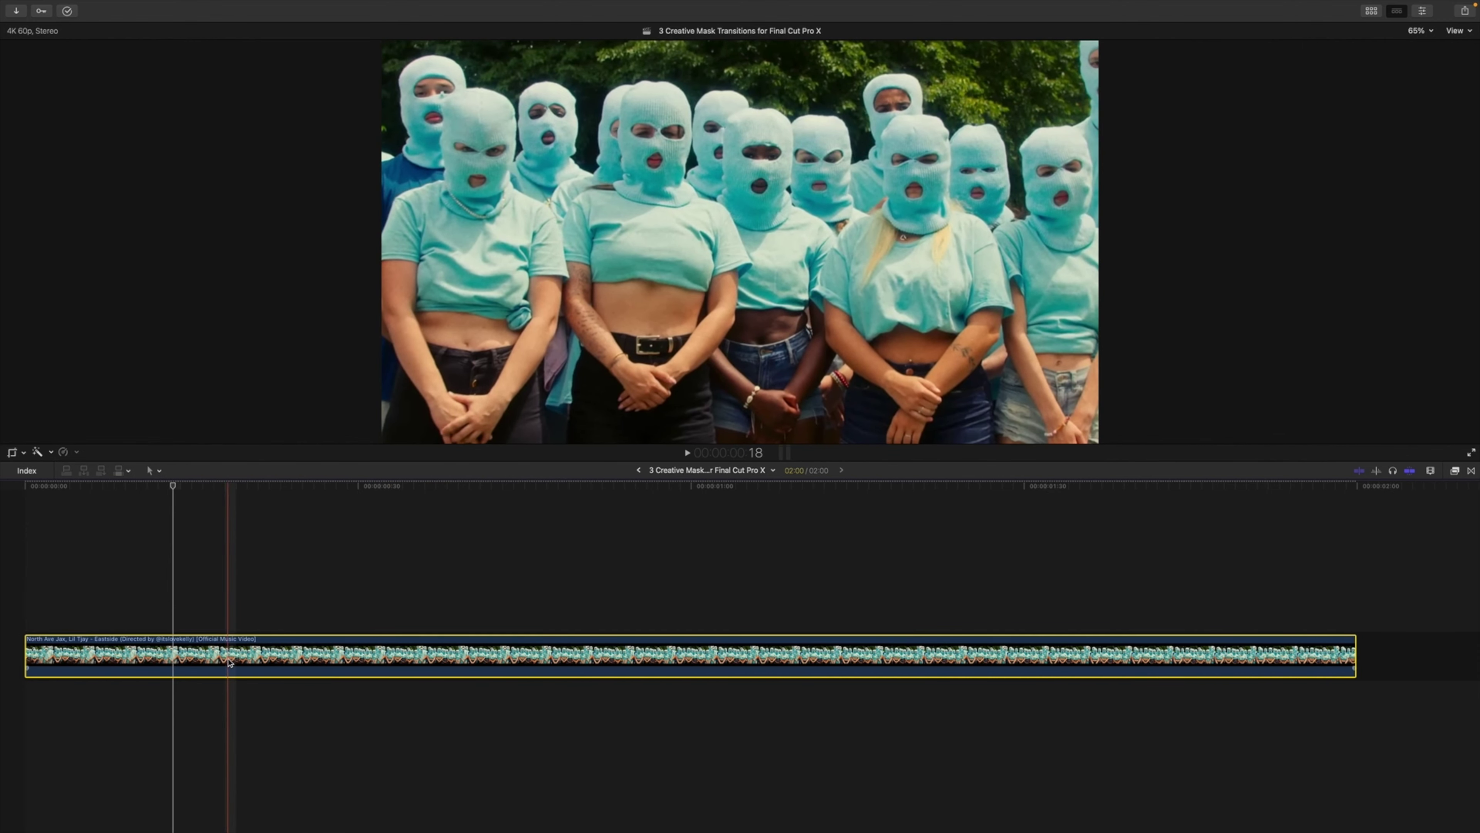
pyautogui.moveTo(223, 608); pyautogui.dragTo(225, 610)
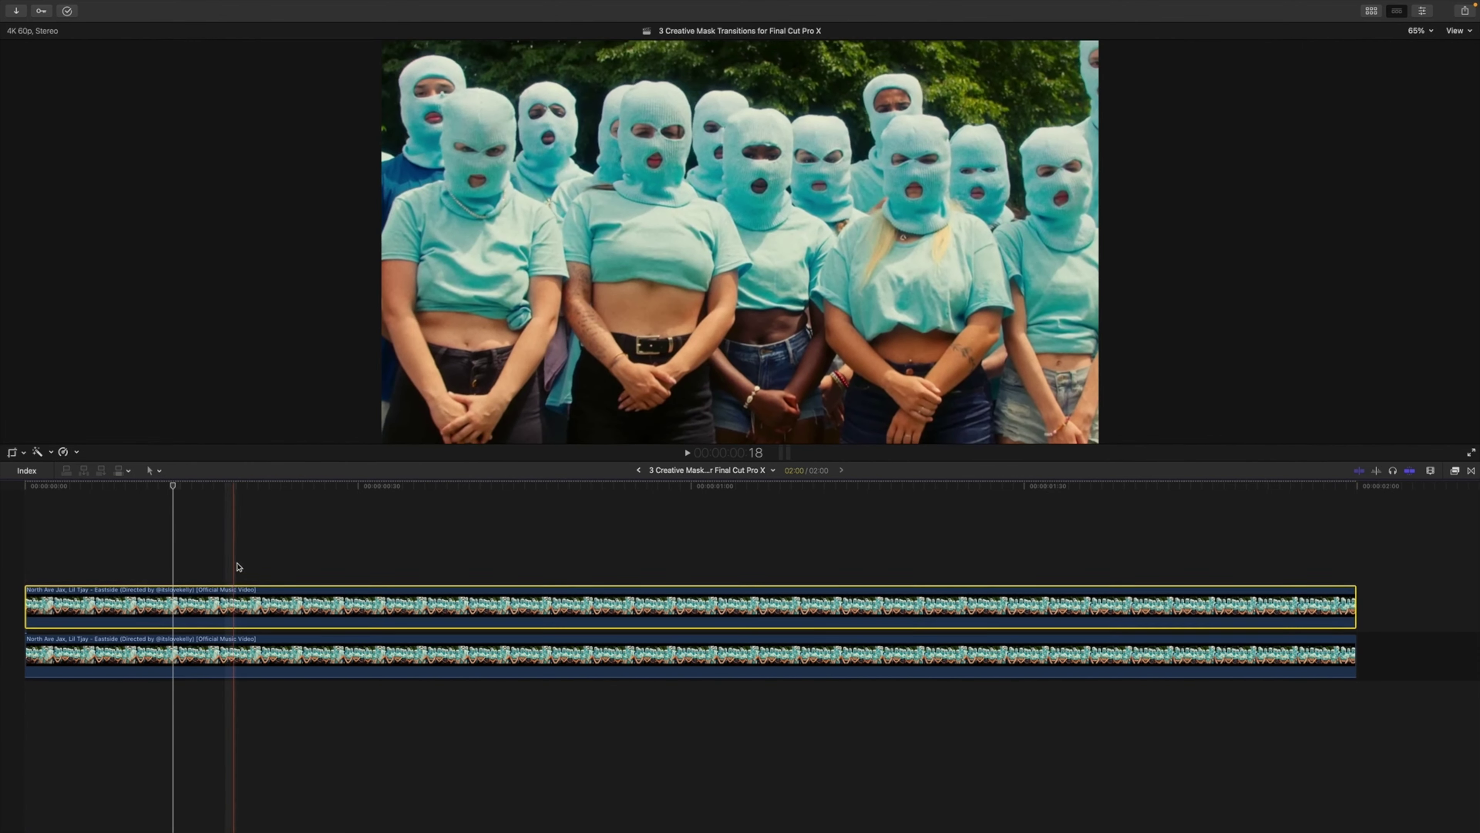
# Apply the Draw Mask effect to the upper copy of the clip and show its effect settings
pyautogui.click(1455, 469)
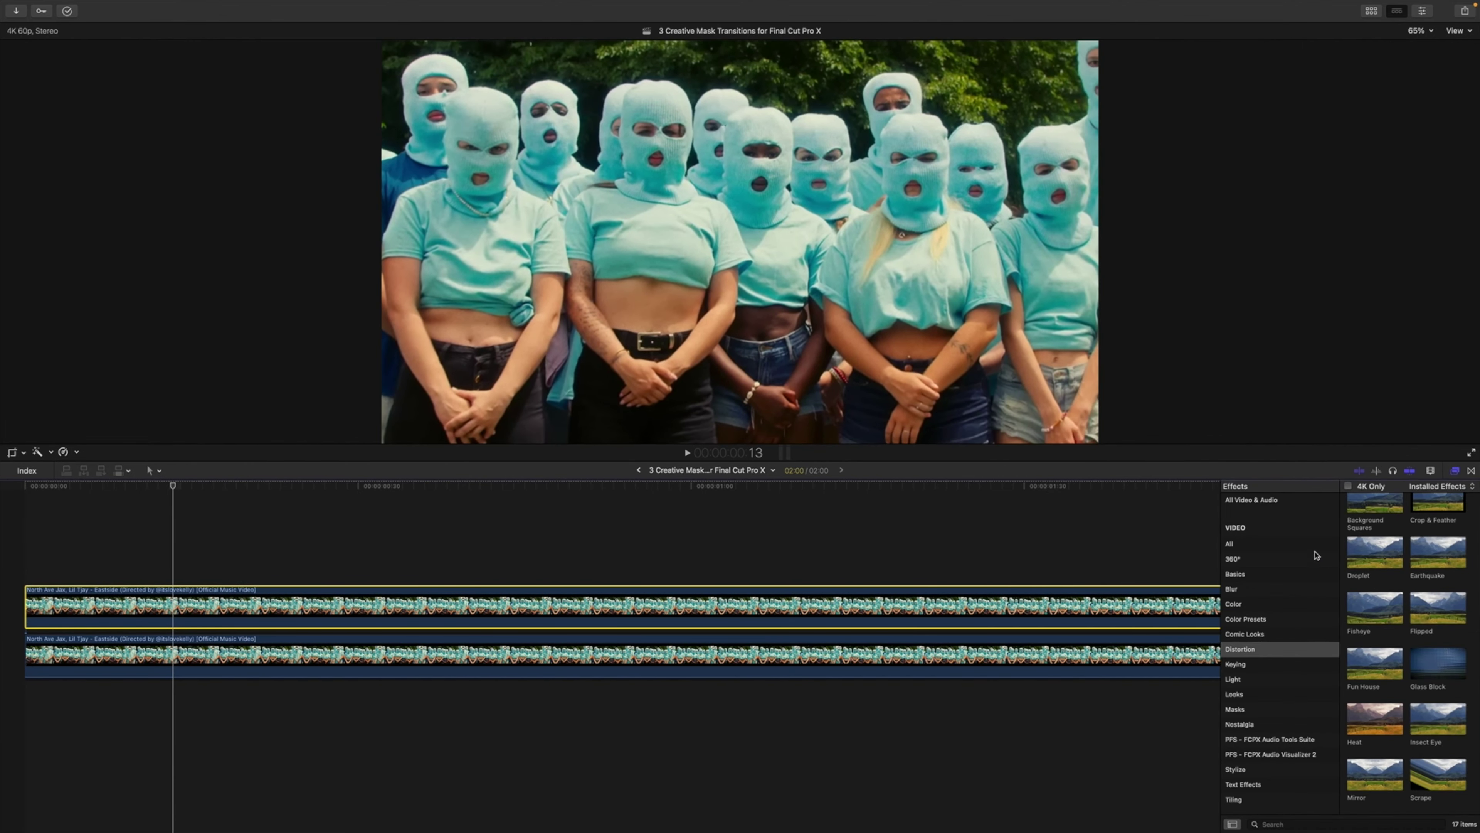
pyautogui.click(1250, 710)
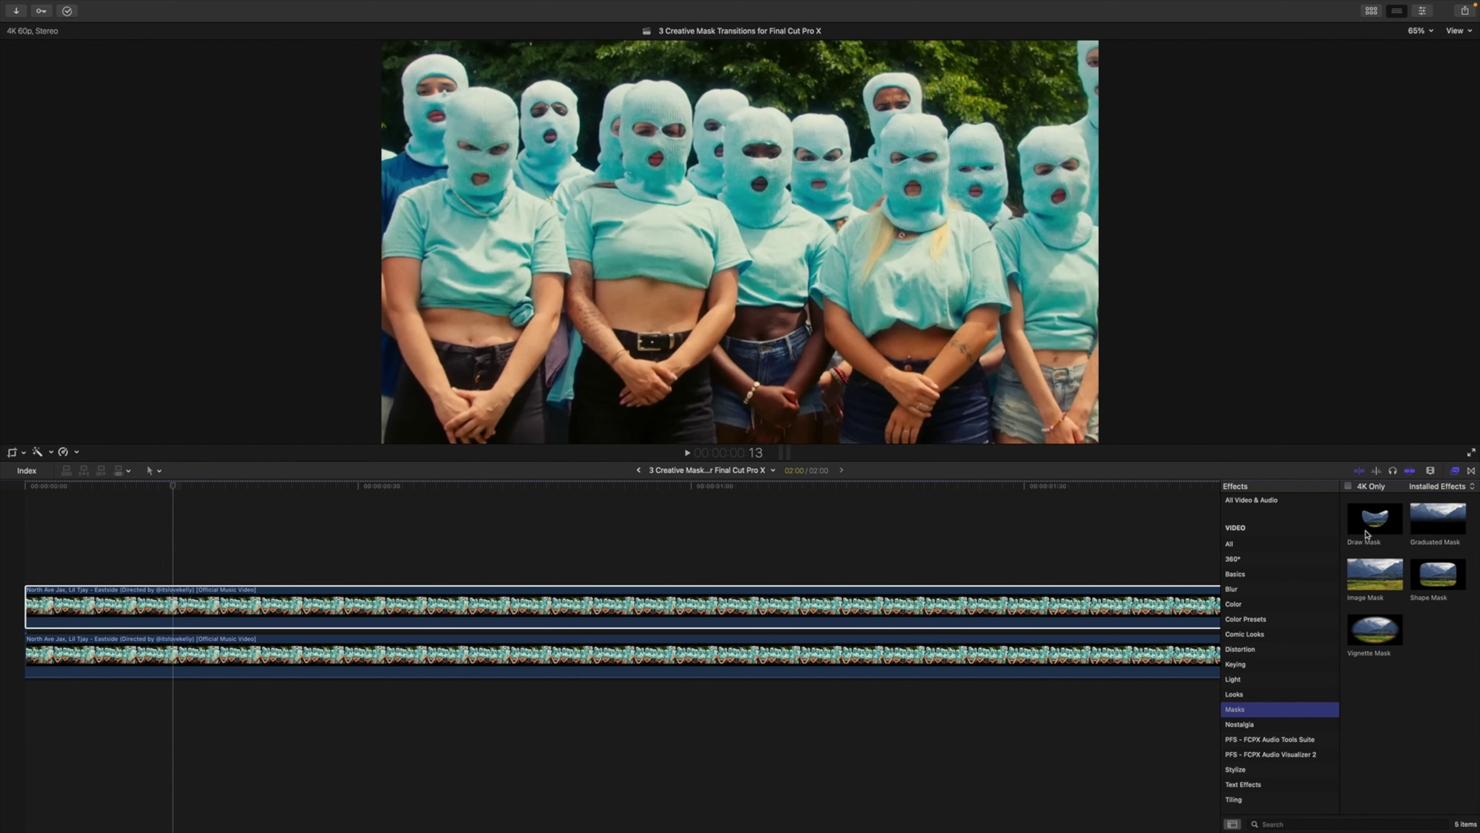
pyautogui.moveTo(1366, 529); pyautogui.dragTo(928, 607)
pyautogui.click(1455, 470)
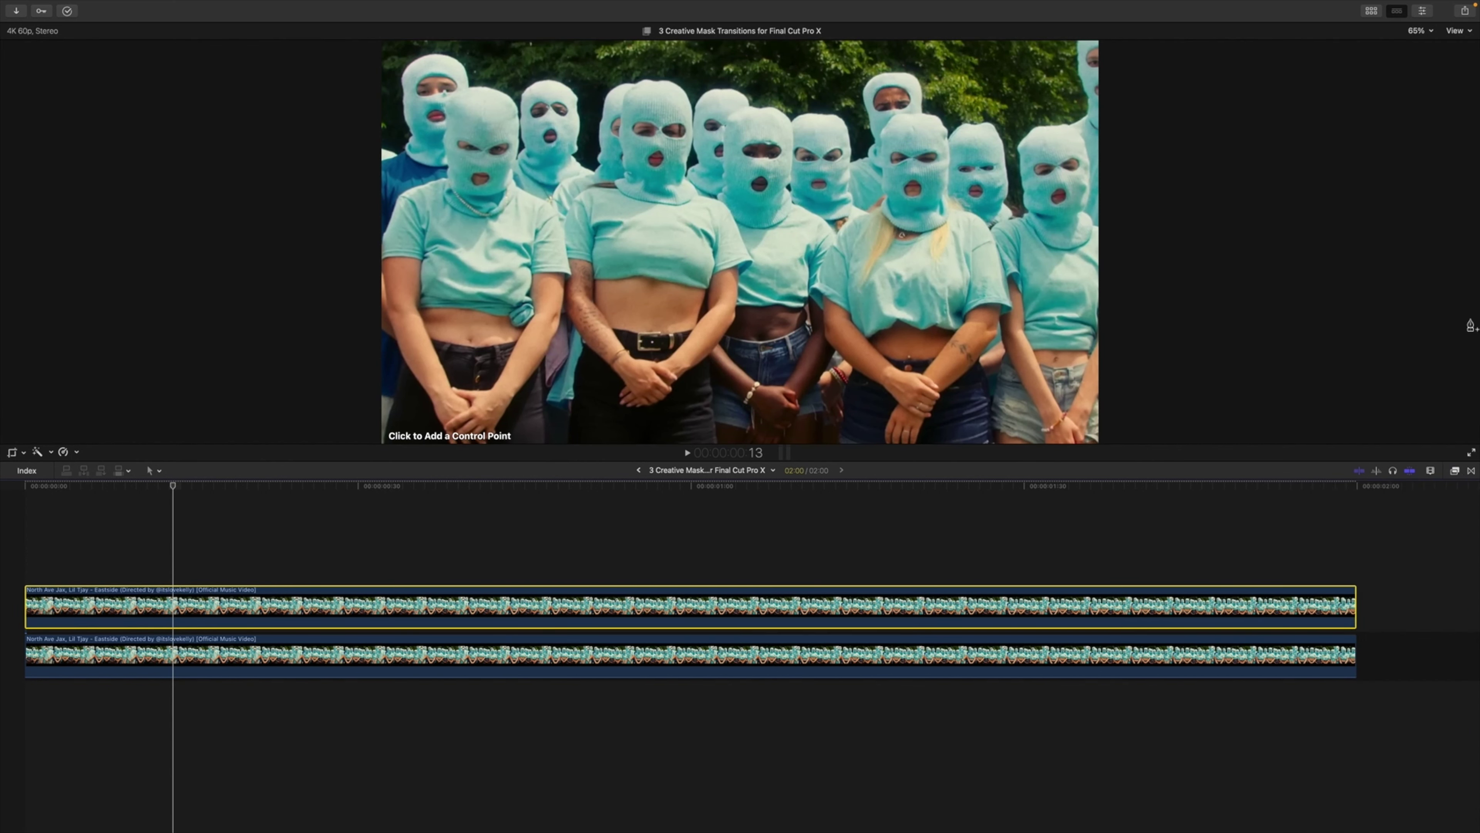
pyautogui.click(1422, 12)
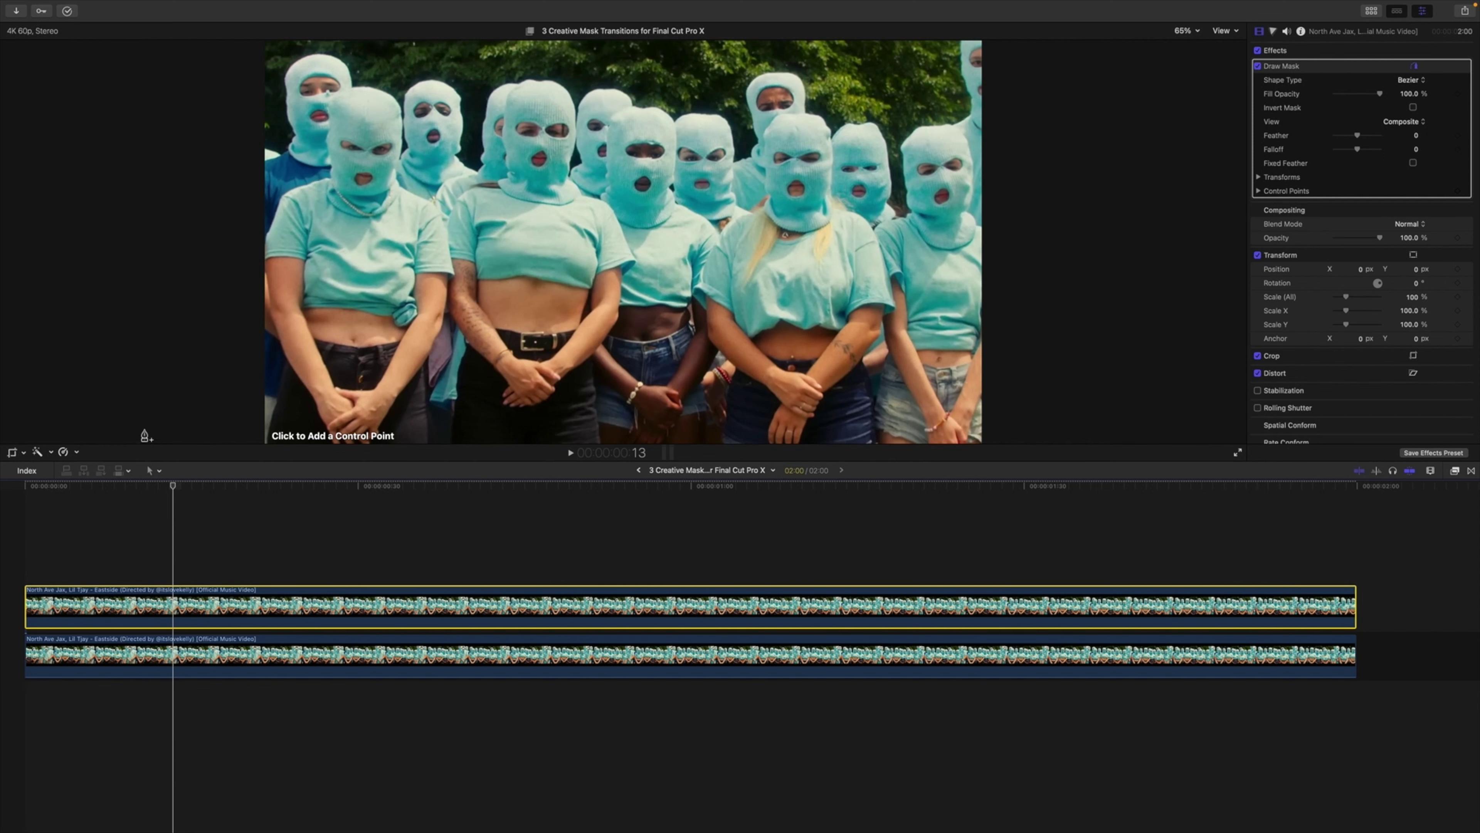
# At frame 9, draw a closed mask outline around the balaclava head of the blonde-haired woman in the front row
pyautogui.click(135, 486)
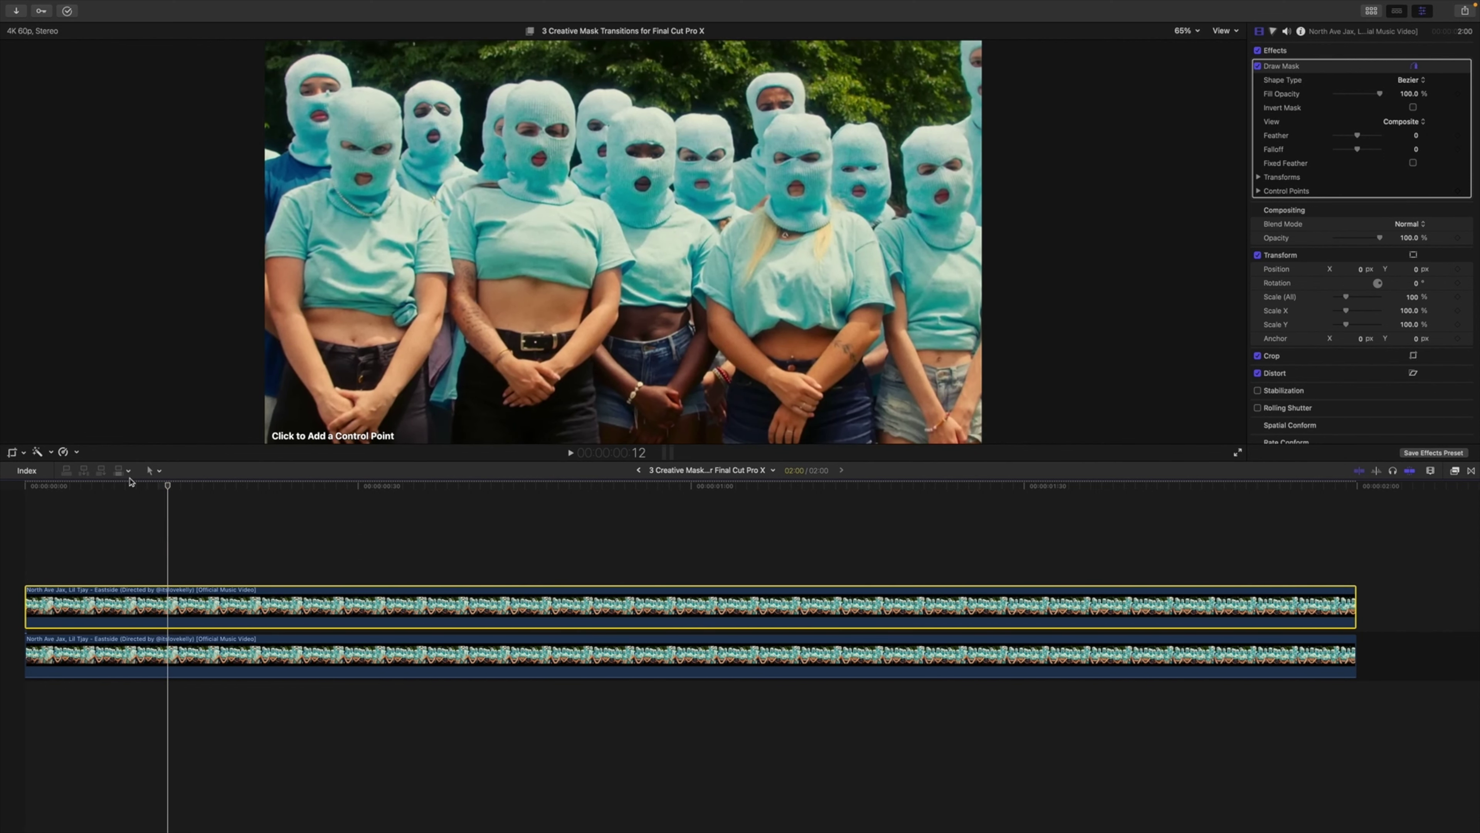
pyautogui.moveTo(133, 485)
pyautogui.mouseDown()
pyautogui.moveTo(58, 488)
pyautogui.moveTo(128, 487)
pyautogui.mouseUp()
pyautogui.moveTo(821, 223); pyautogui.dragTo(831, 220)
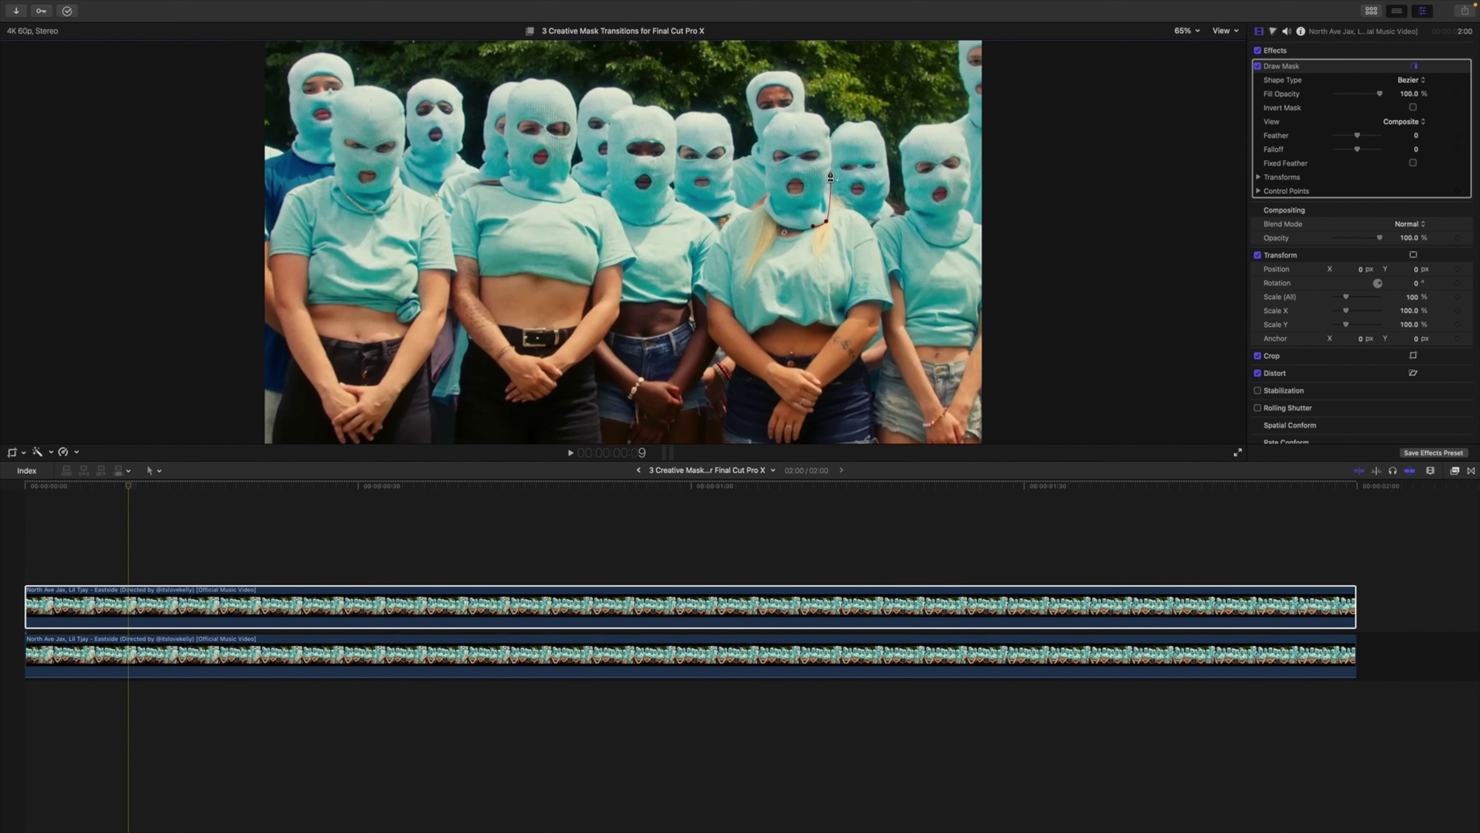
pyautogui.moveTo(826, 122); pyautogui.dragTo(822, 118)
pyautogui.click(808, 113)
pyautogui.click(790, 113)
pyautogui.click(776, 114)
pyautogui.click(762, 127)
pyautogui.click(764, 139)
pyautogui.click(766, 168)
pyautogui.click(767, 182)
pyautogui.click(765, 200)
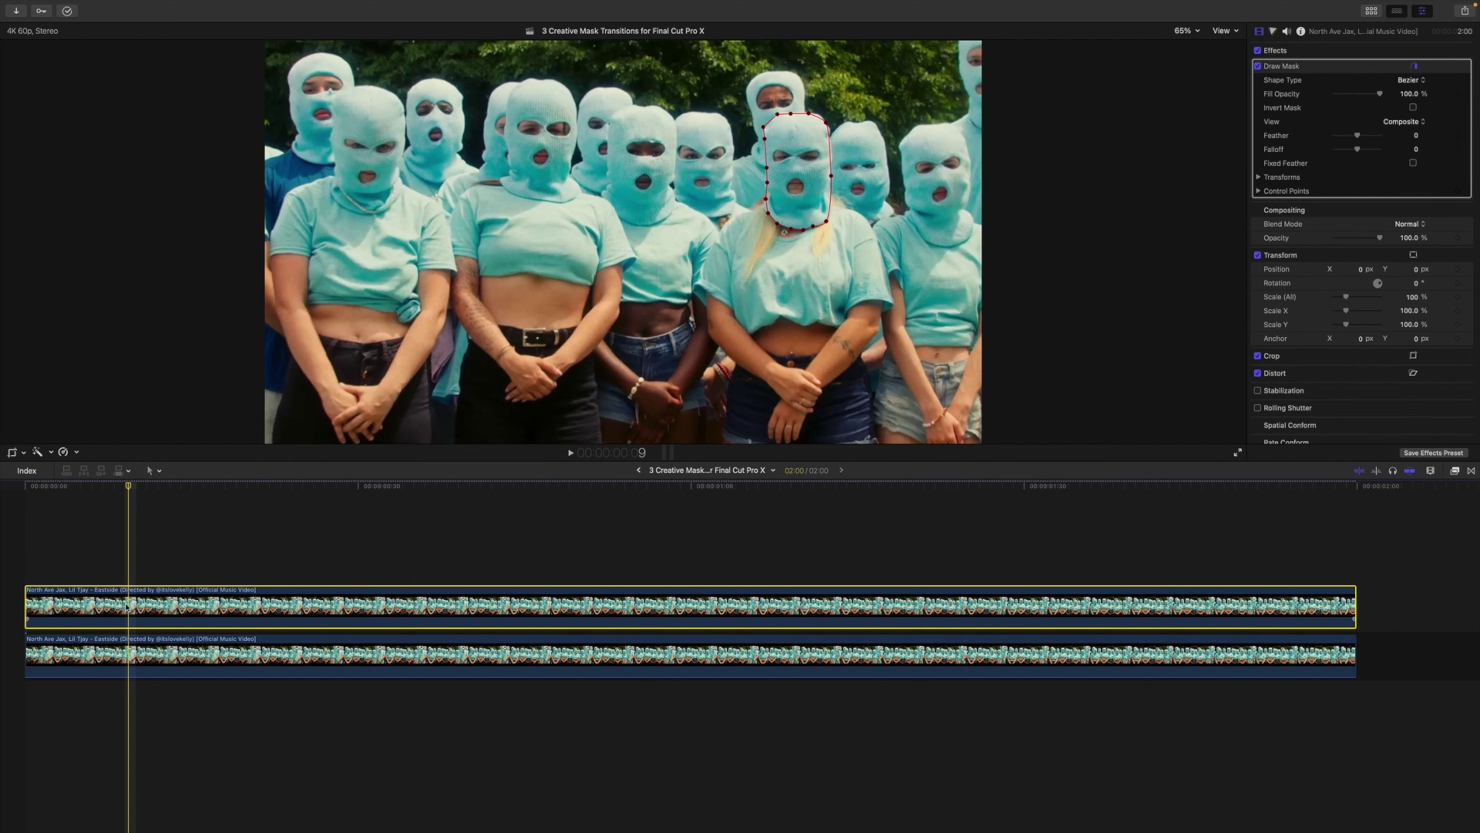
# Duplicate the masked clip onto a layer above, then shift the copy's mask onto the front-centre head and adjust its control points
pyautogui.moveTo(126, 607); pyautogui.dragTo(128, 557)
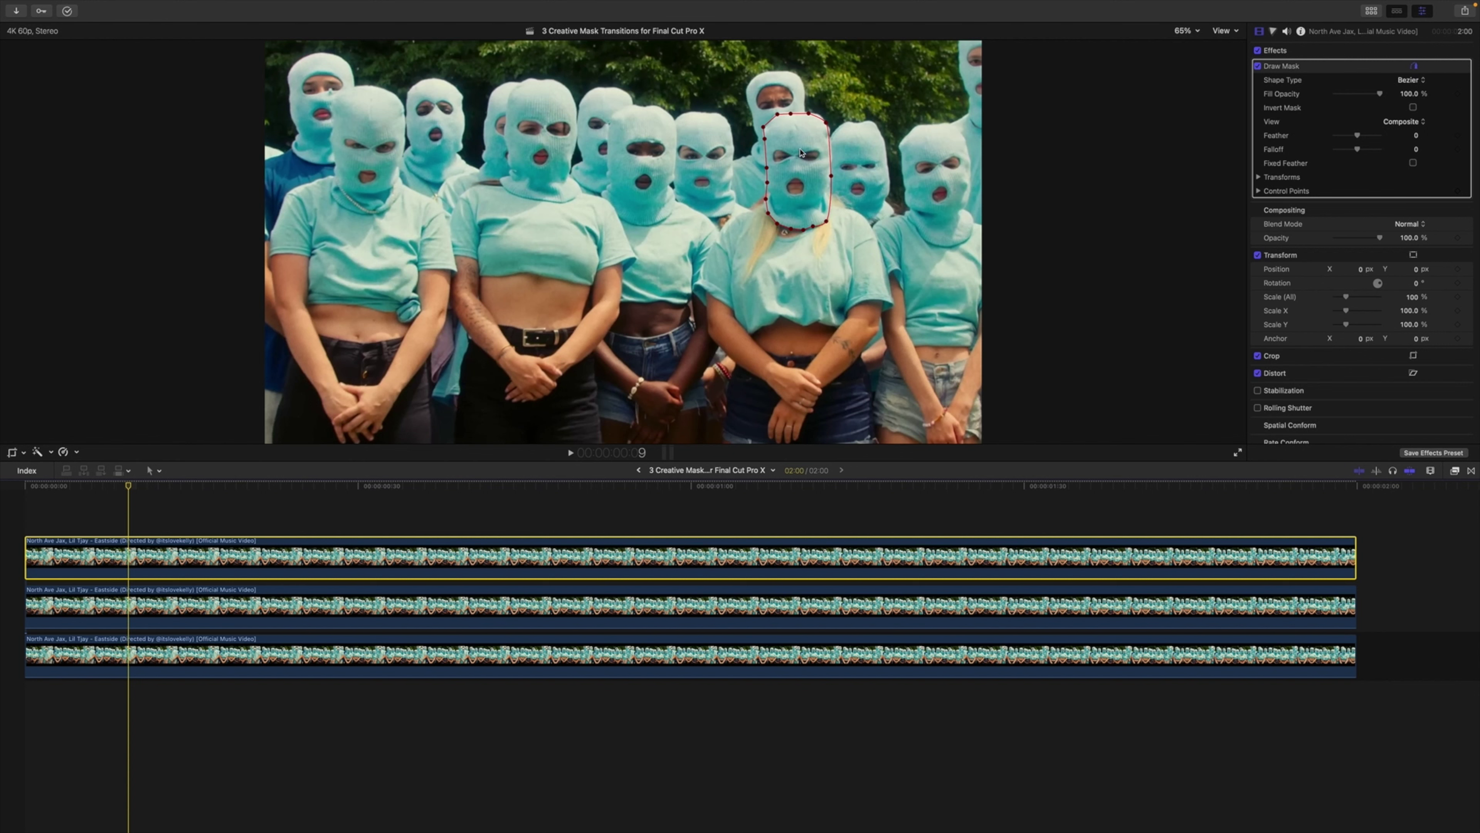
pyautogui.moveTo(802, 153); pyautogui.dragTo(608, 157)
pyautogui.moveTo(613, 176); pyautogui.dragTo(608, 188)
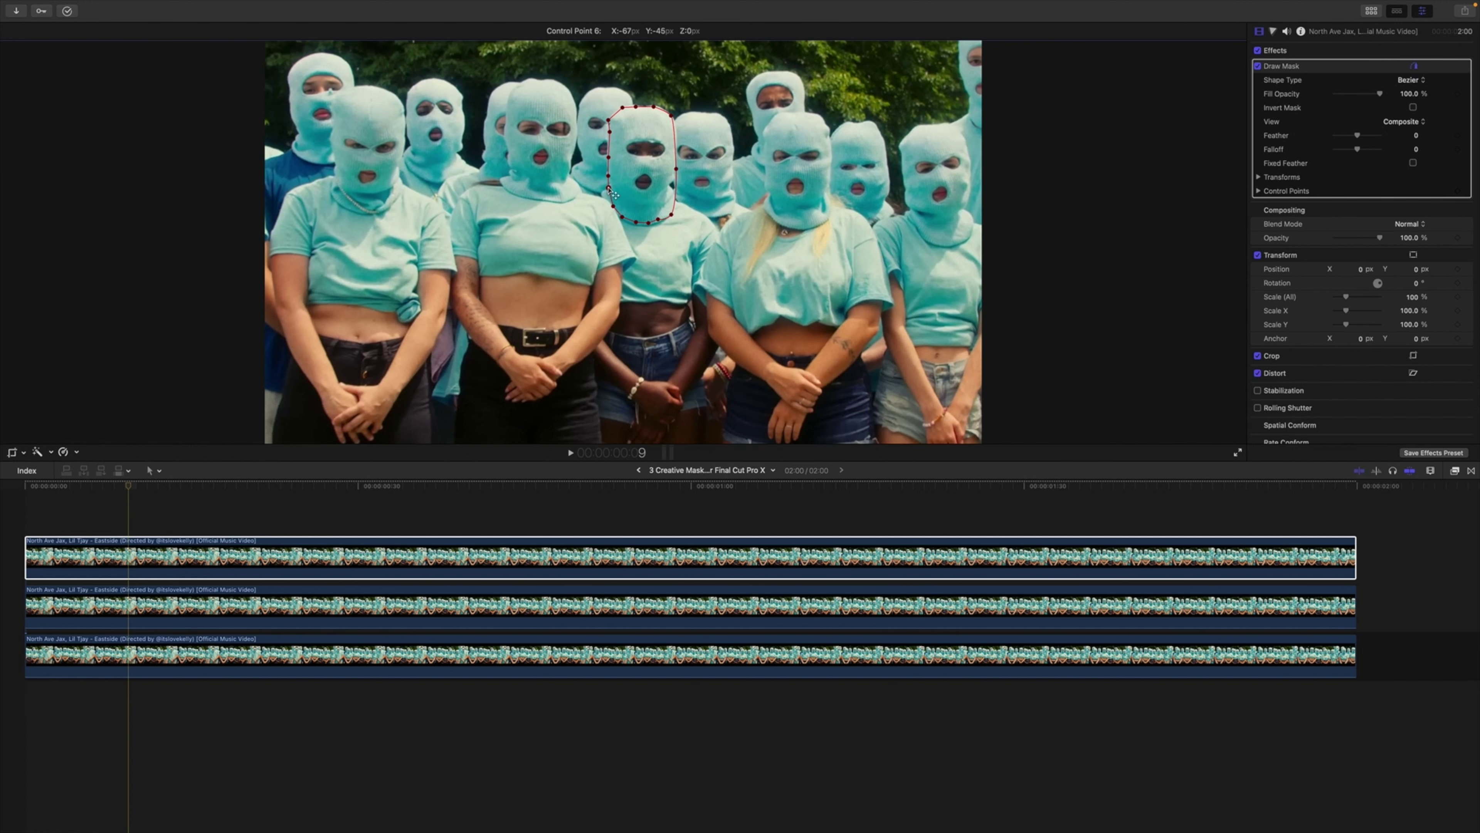
pyautogui.click(597, 239)
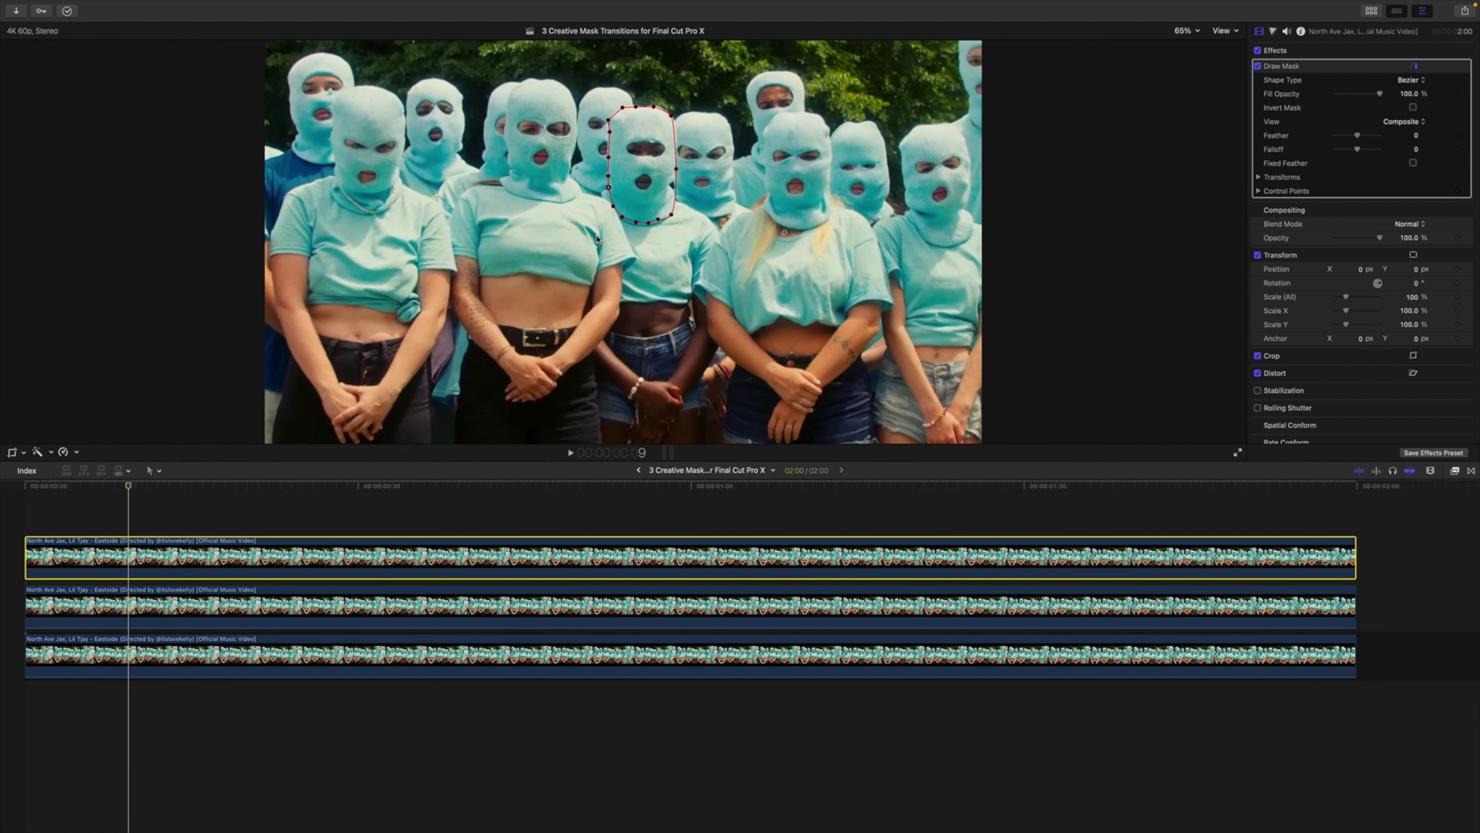
pyautogui.moveTo(613, 206); pyautogui.dragTo(604, 195)
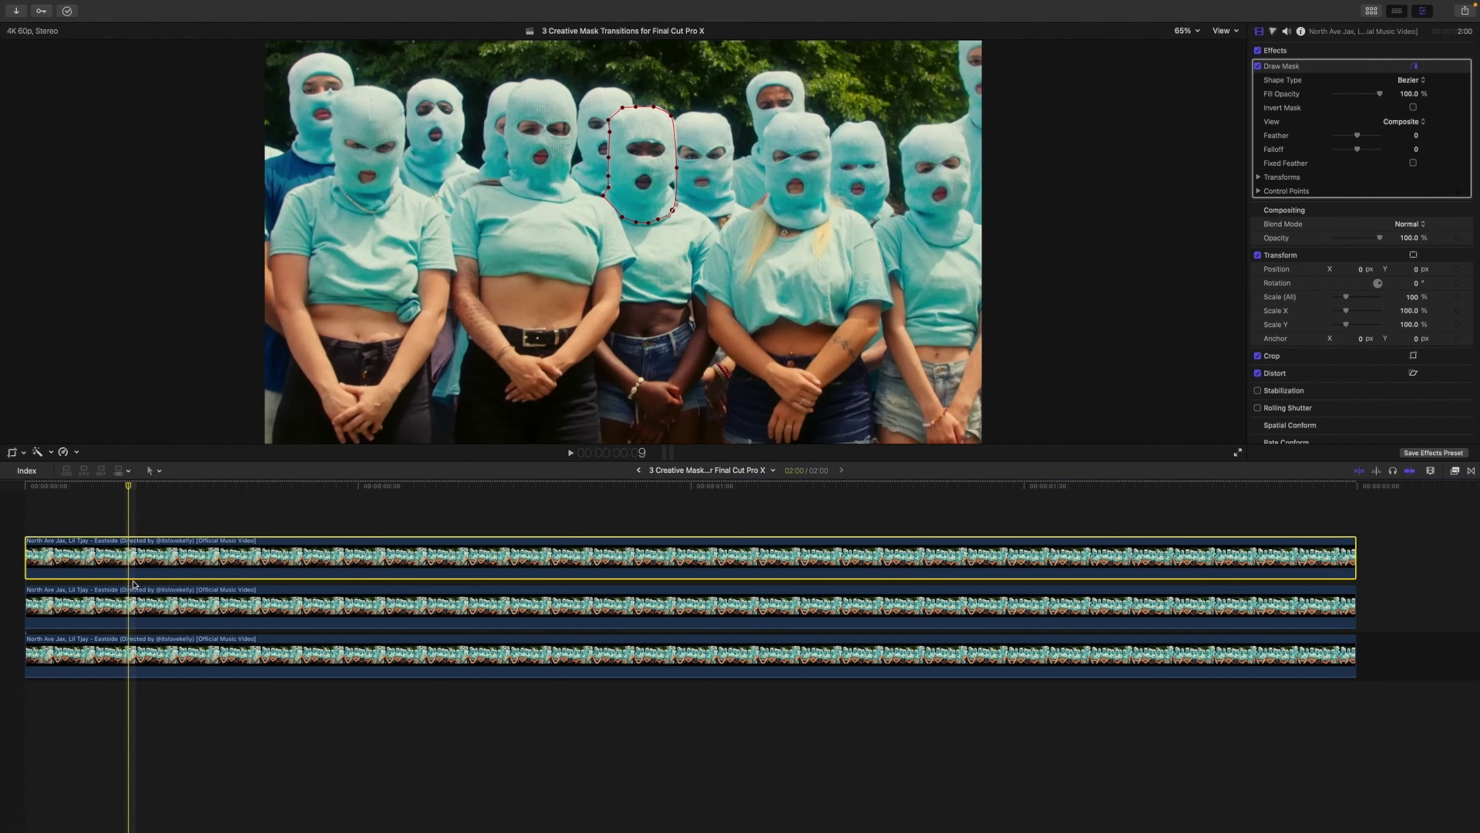
# Duplicate the masked clip onto a new top layer for the second head in the back row and place a marker at frame 9
pyautogui.moveTo(133, 559); pyautogui.dragTo(133, 510)
pyautogui.press('m')
# Set the top clip's anchor to about X -1001.6, Y 641 px and its position to X -1000.8, Y 644.4 px, centring it on the head
pyautogui.hotkey('shift', 't')
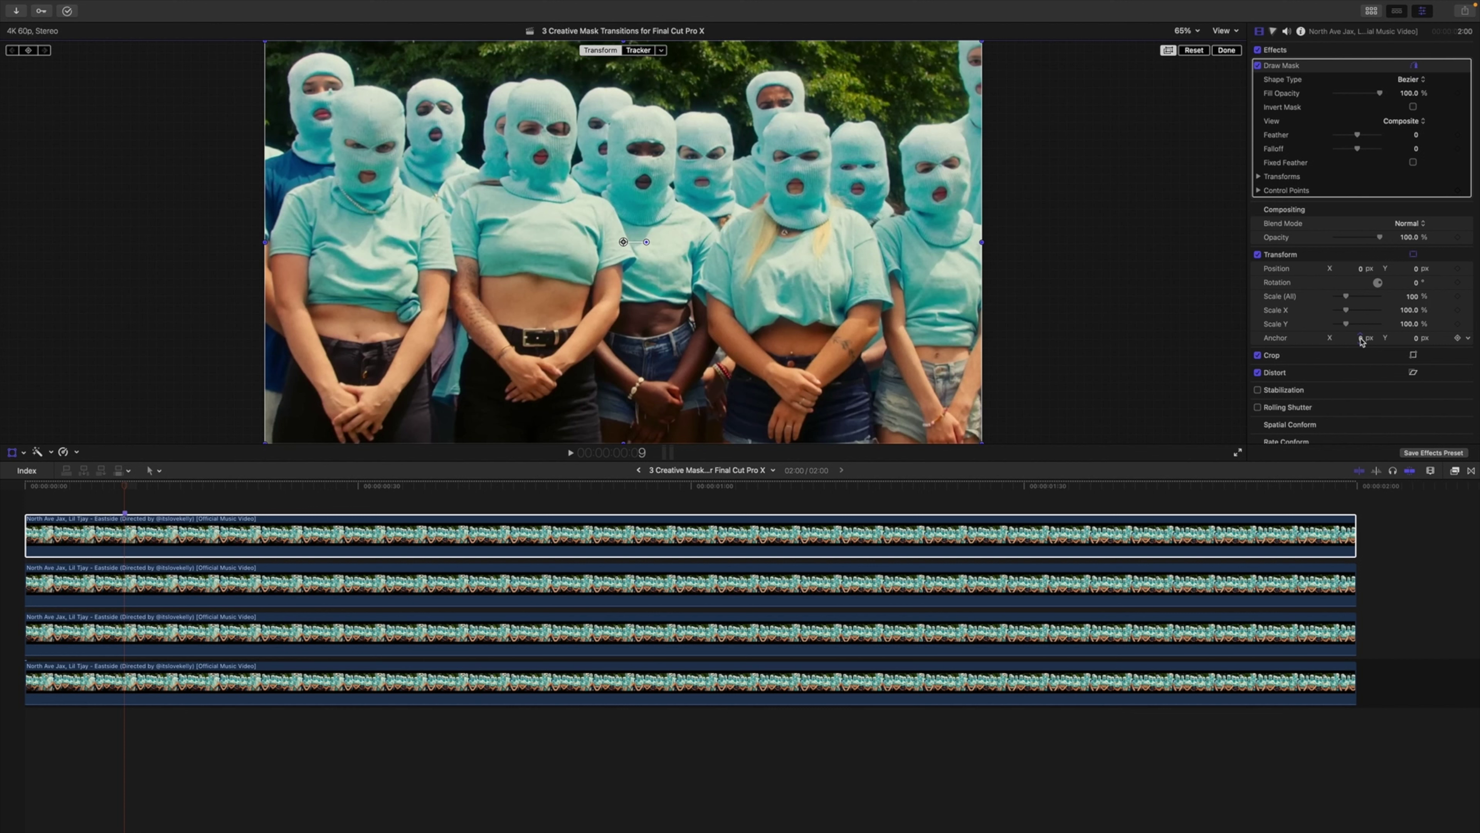
pyautogui.moveTo(1362, 340); pyautogui.dragTo(1270, 340)
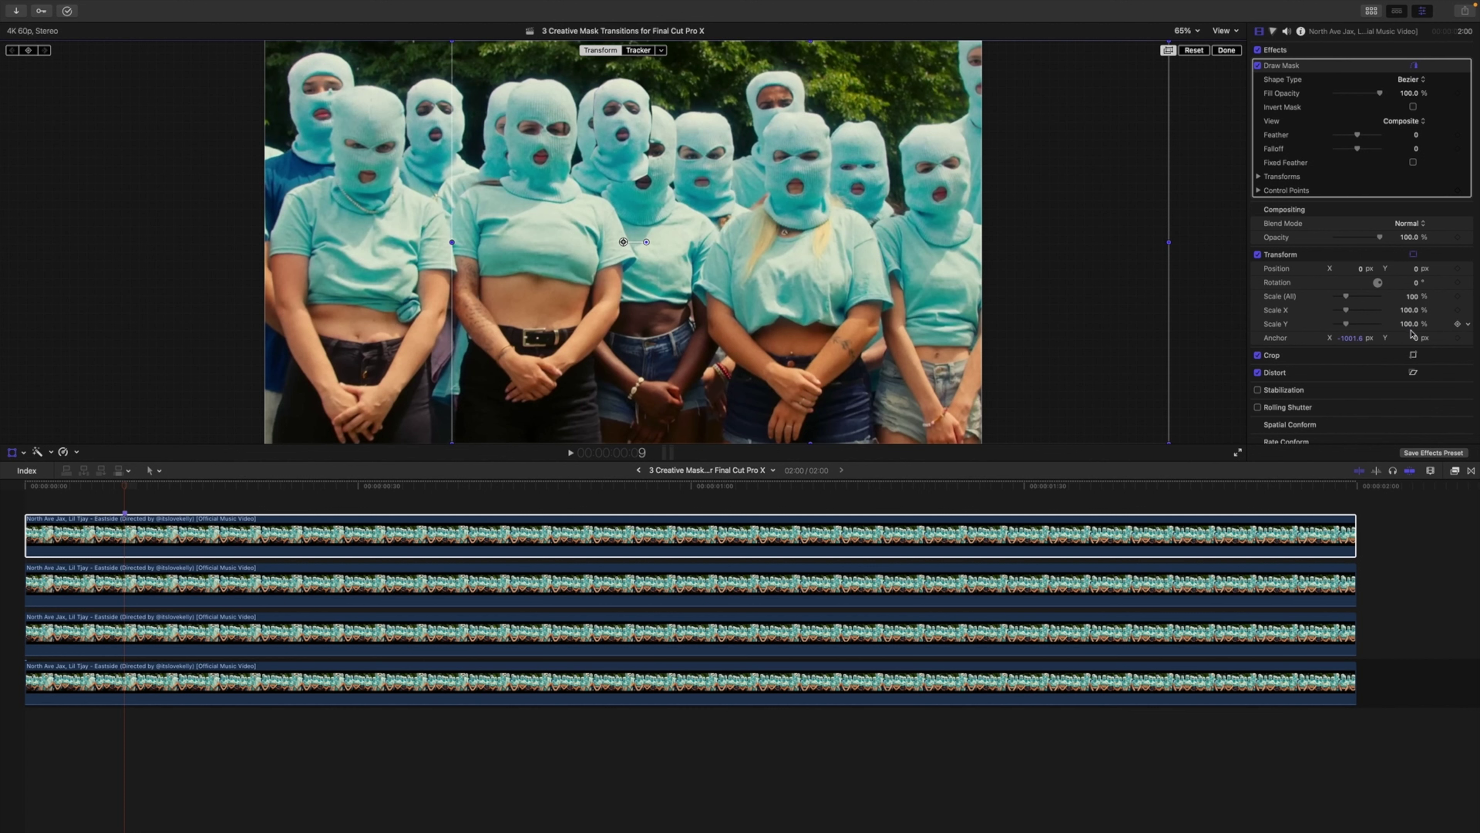
pyautogui.moveTo(1413, 338); pyautogui.dragTo(1445, 338)
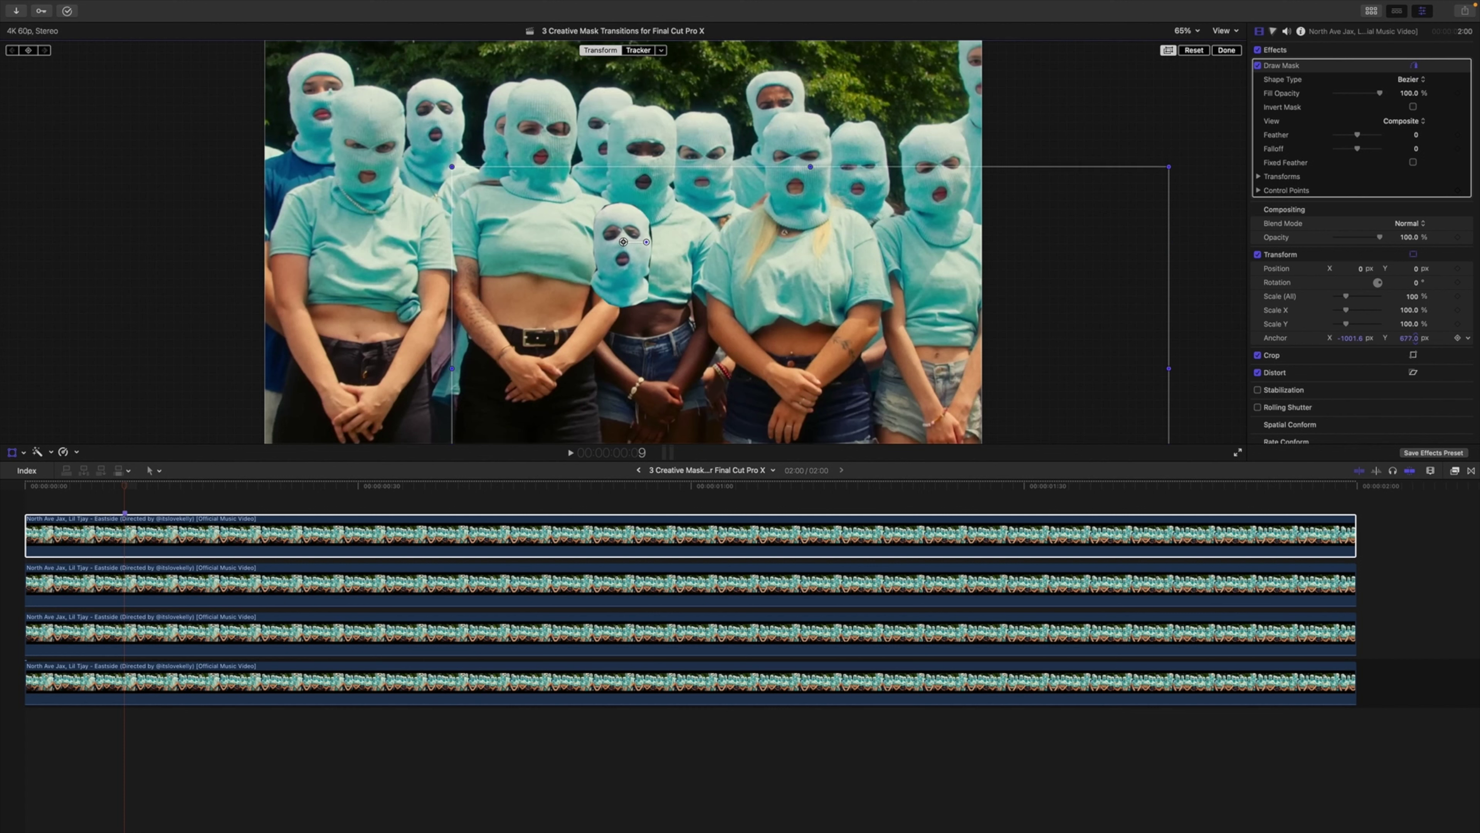
pyautogui.moveTo(623, 242); pyautogui.dragTo(436, 121)
pyautogui.moveTo(657, 184); pyautogui.dragTo(658, 184)
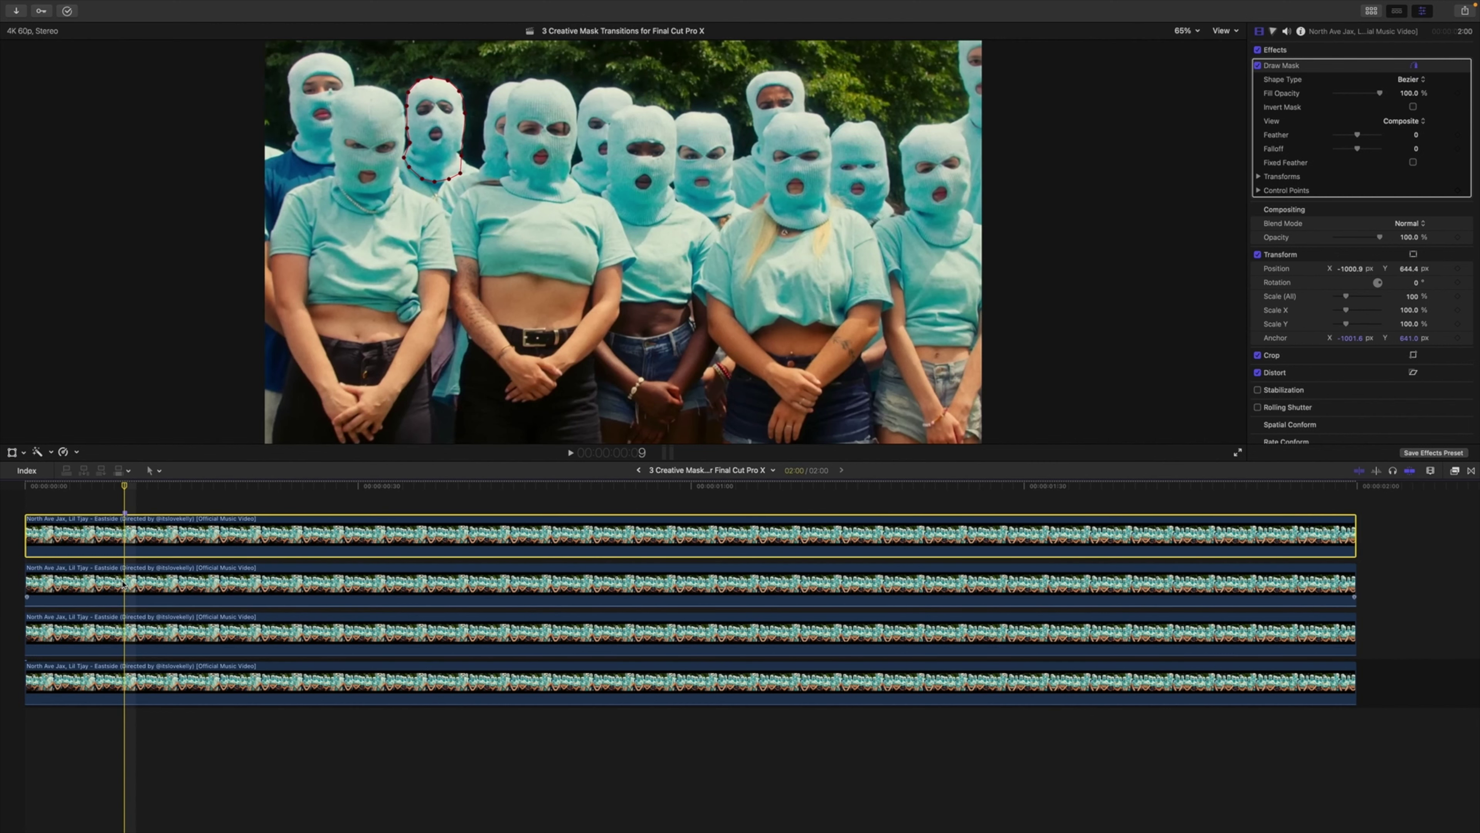
# Centre the other two head clips' anchors at X 103.3, Y 403.2 px and X 923.9, Y 387 px, and realign their positions
pyautogui.click(124, 583)
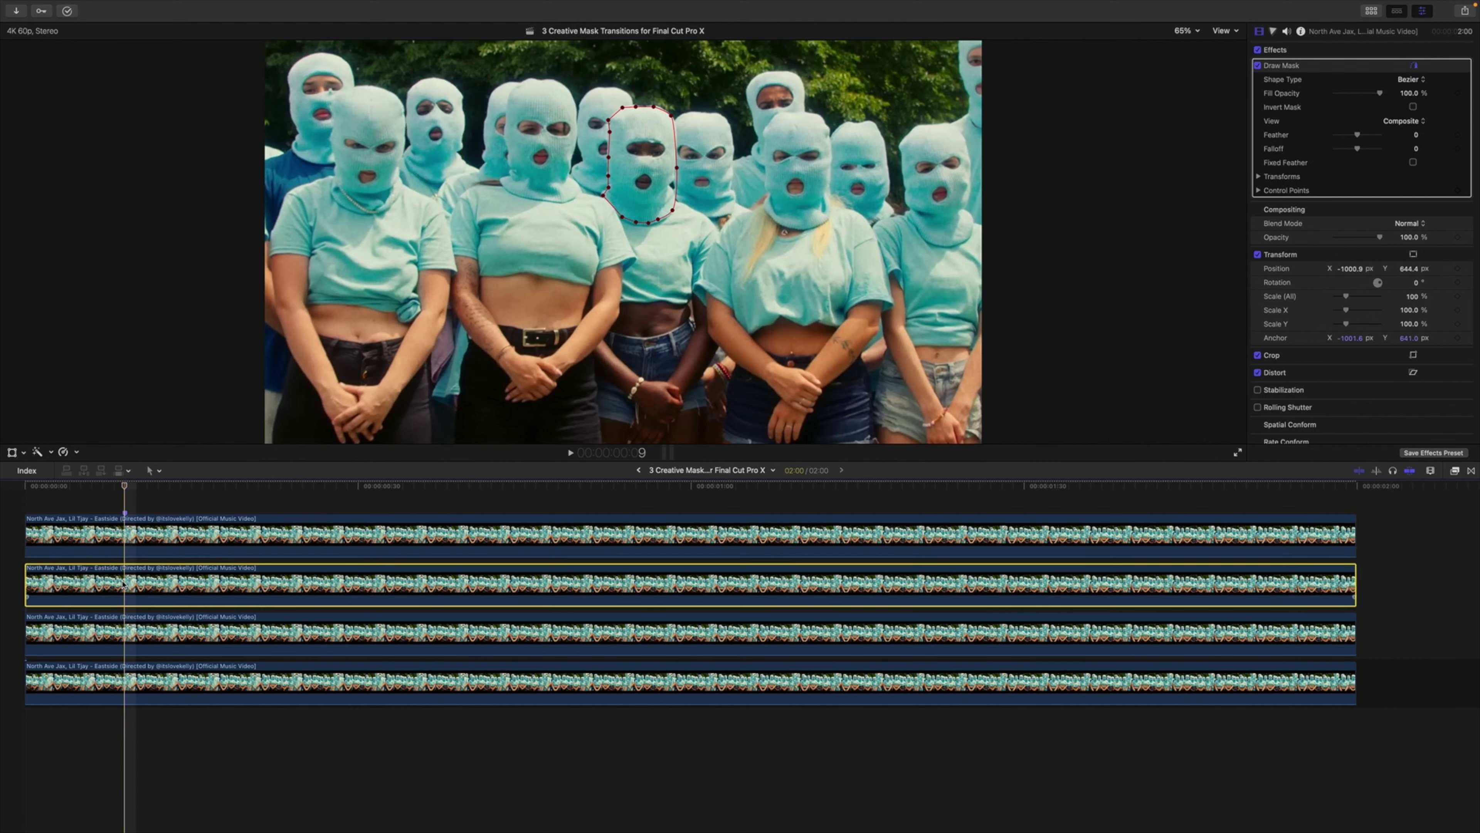
pyautogui.click(12, 453)
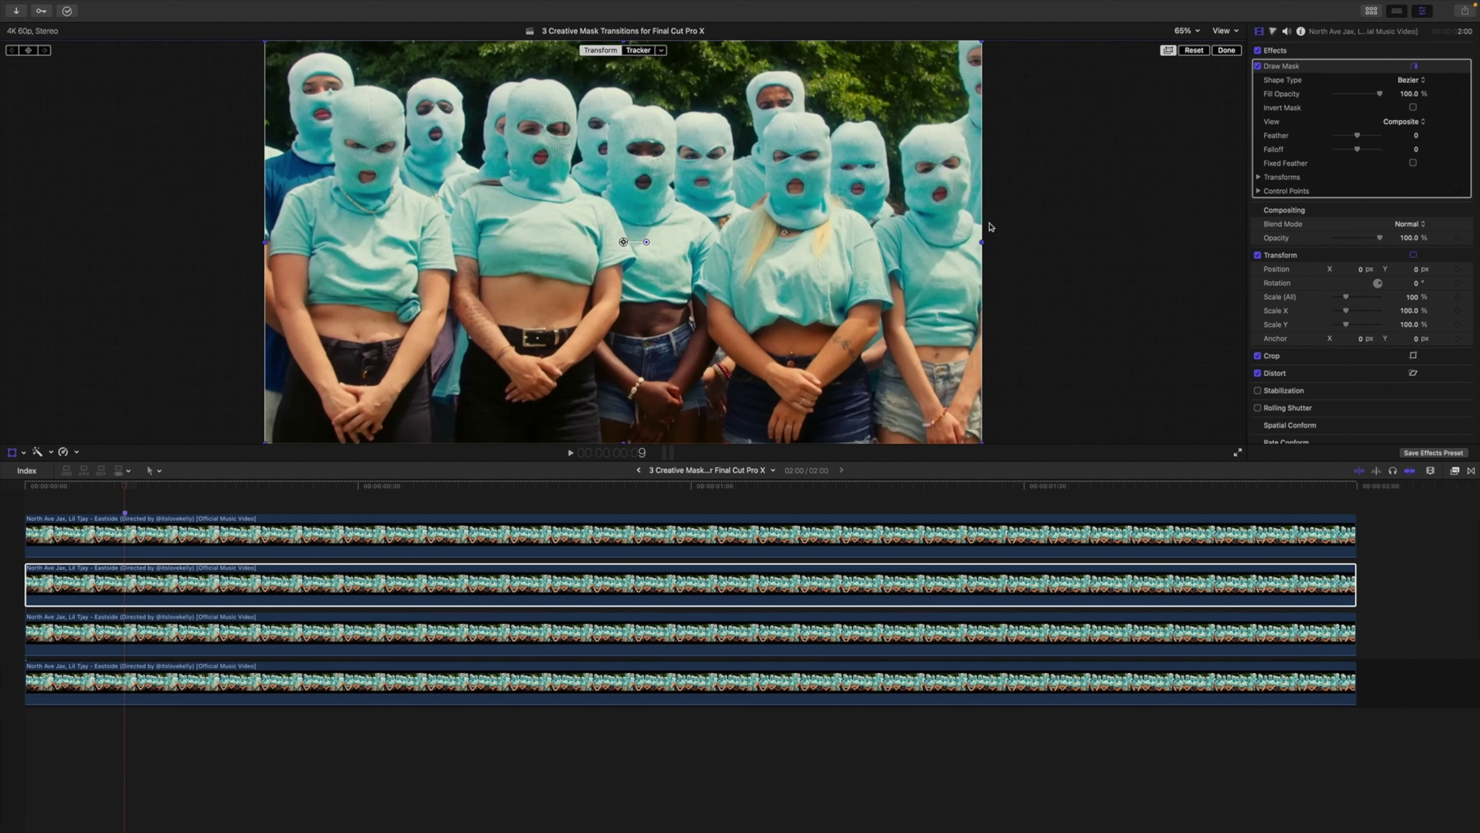
pyautogui.moveTo(1363, 342); pyautogui.dragTo(1417, 309)
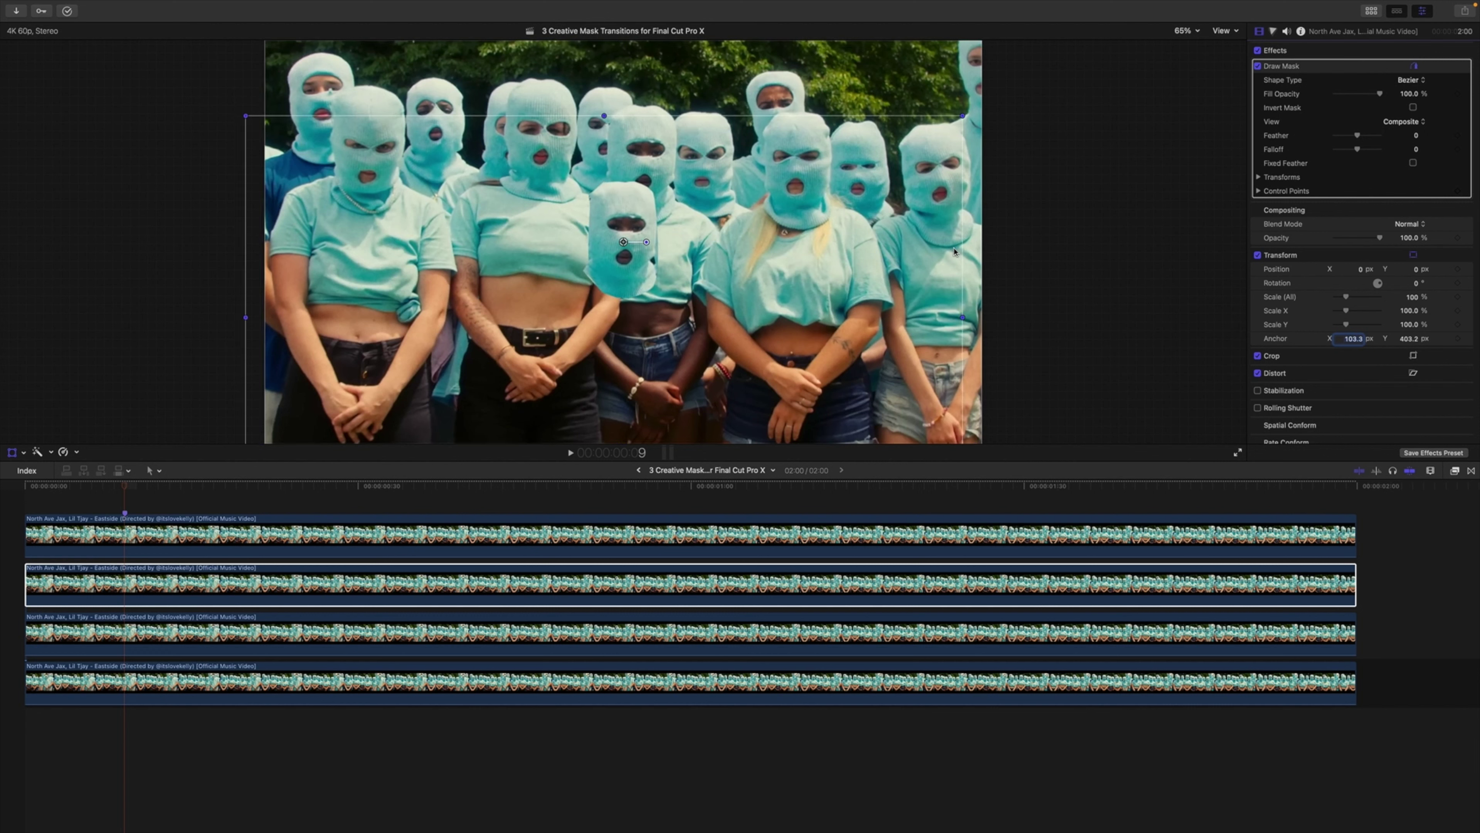
pyautogui.moveTo(836, 193); pyautogui.dragTo(853, 118)
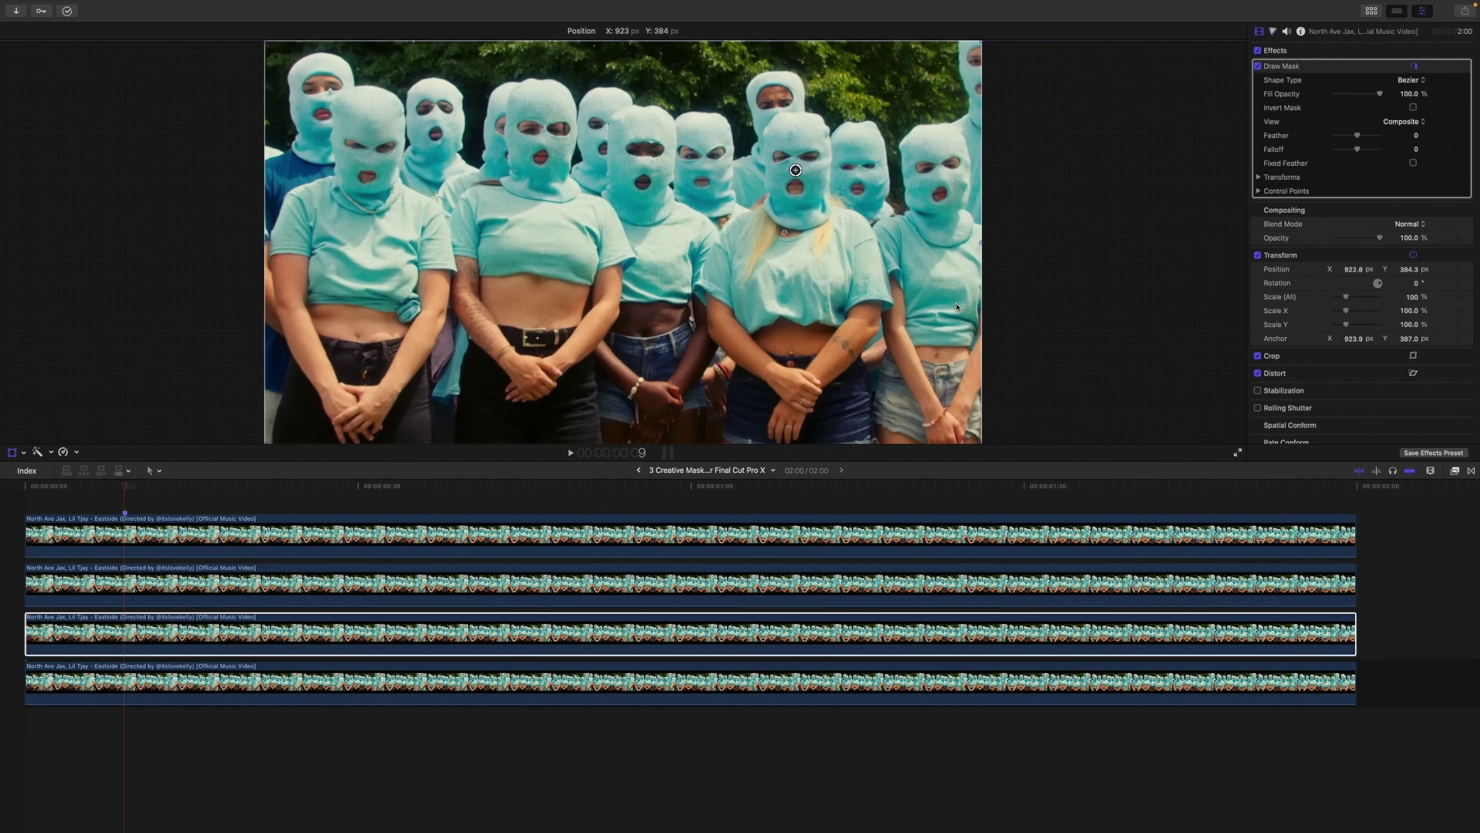
# Add transform keyframes to the top head clip at frame 9
pyautogui.click(130, 532)
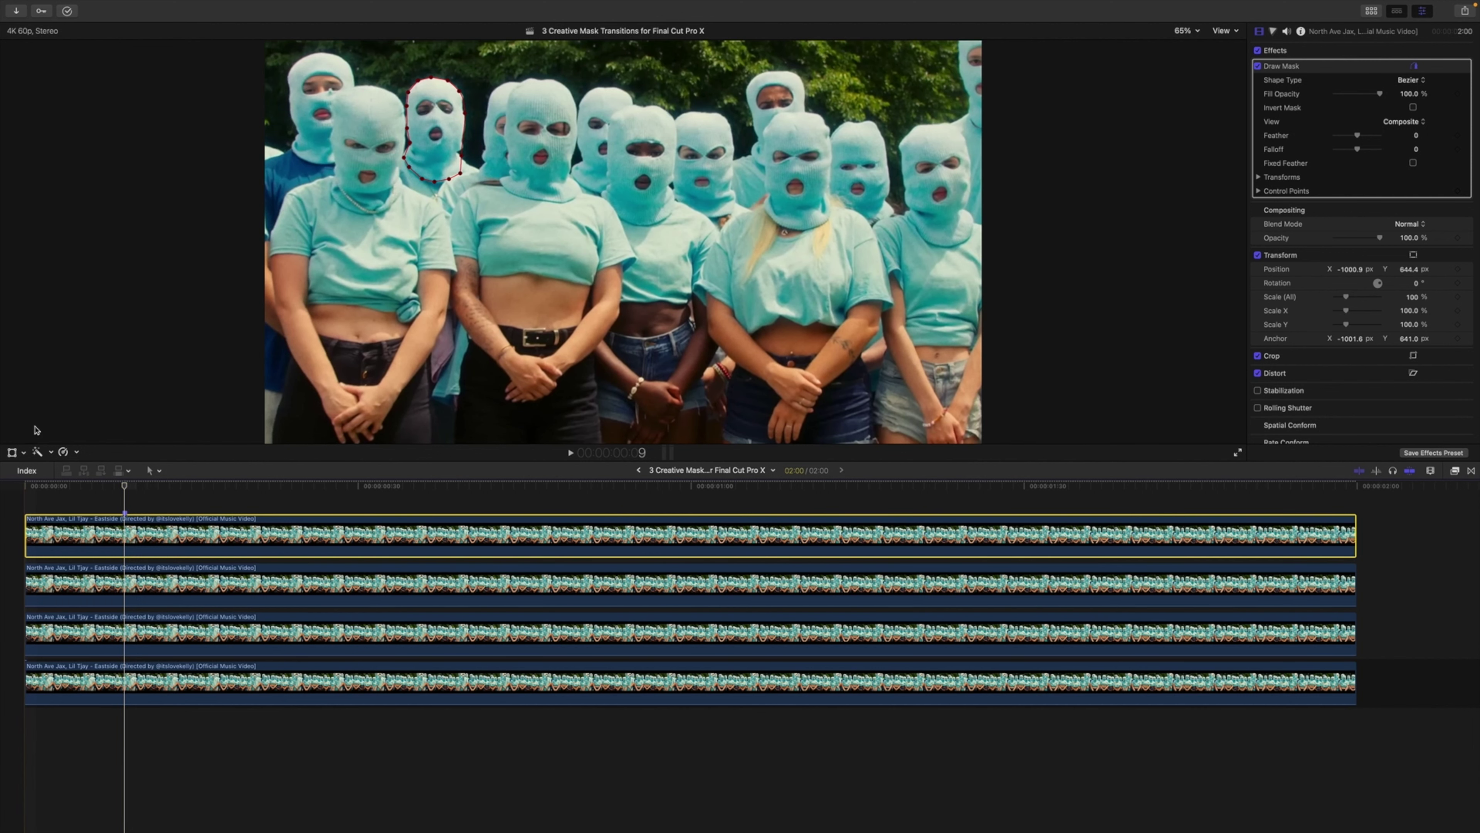
pyautogui.hotkey('shift', 't')
pyautogui.click(28, 52)
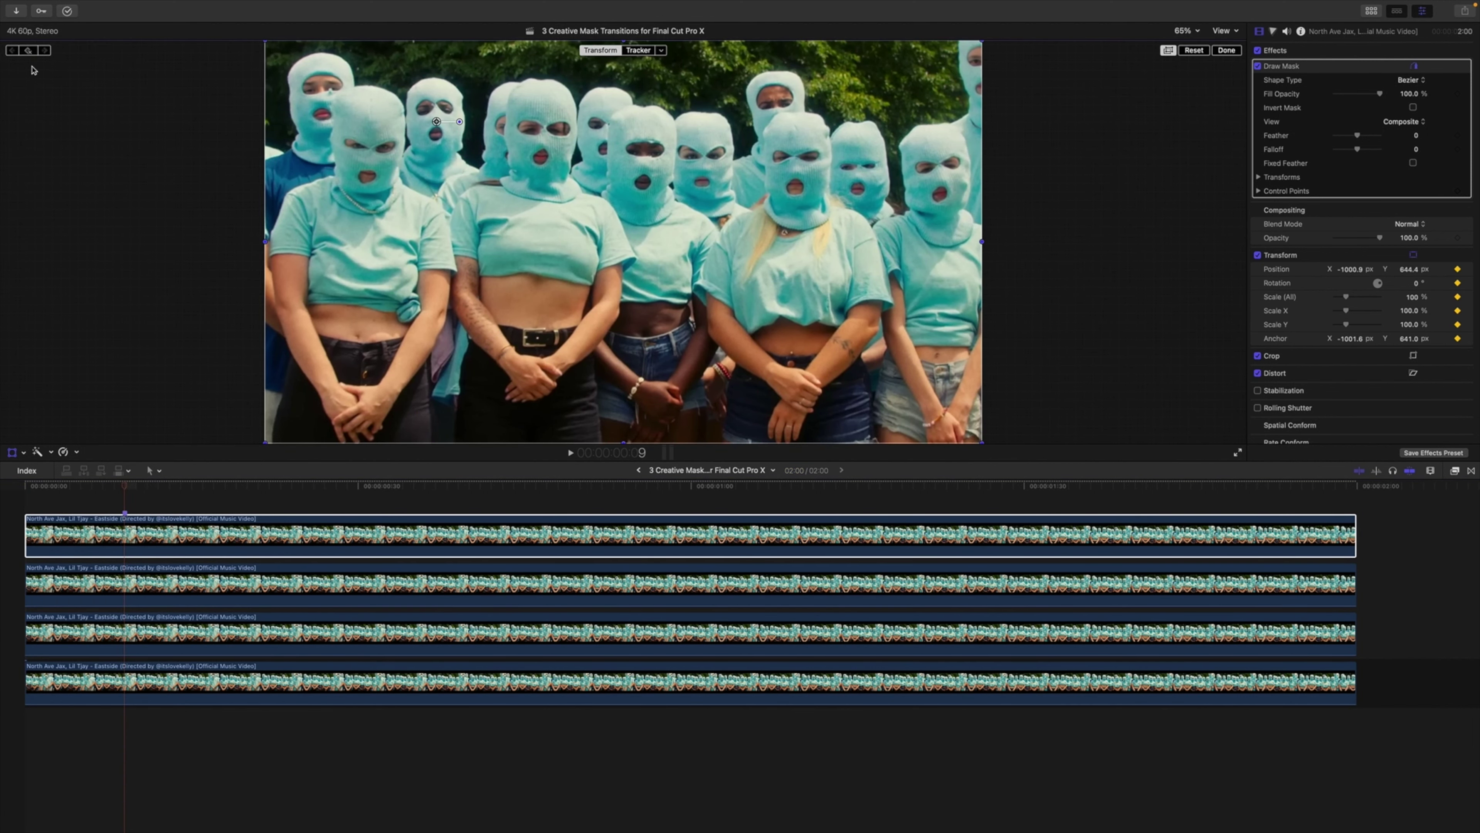
# Scale the top head clip to 133% at frame 14
pyautogui.press('Left')
pyautogui.press('Right')
pyautogui.press('Right')
pyautogui.press('Right')
pyautogui.press('Right')
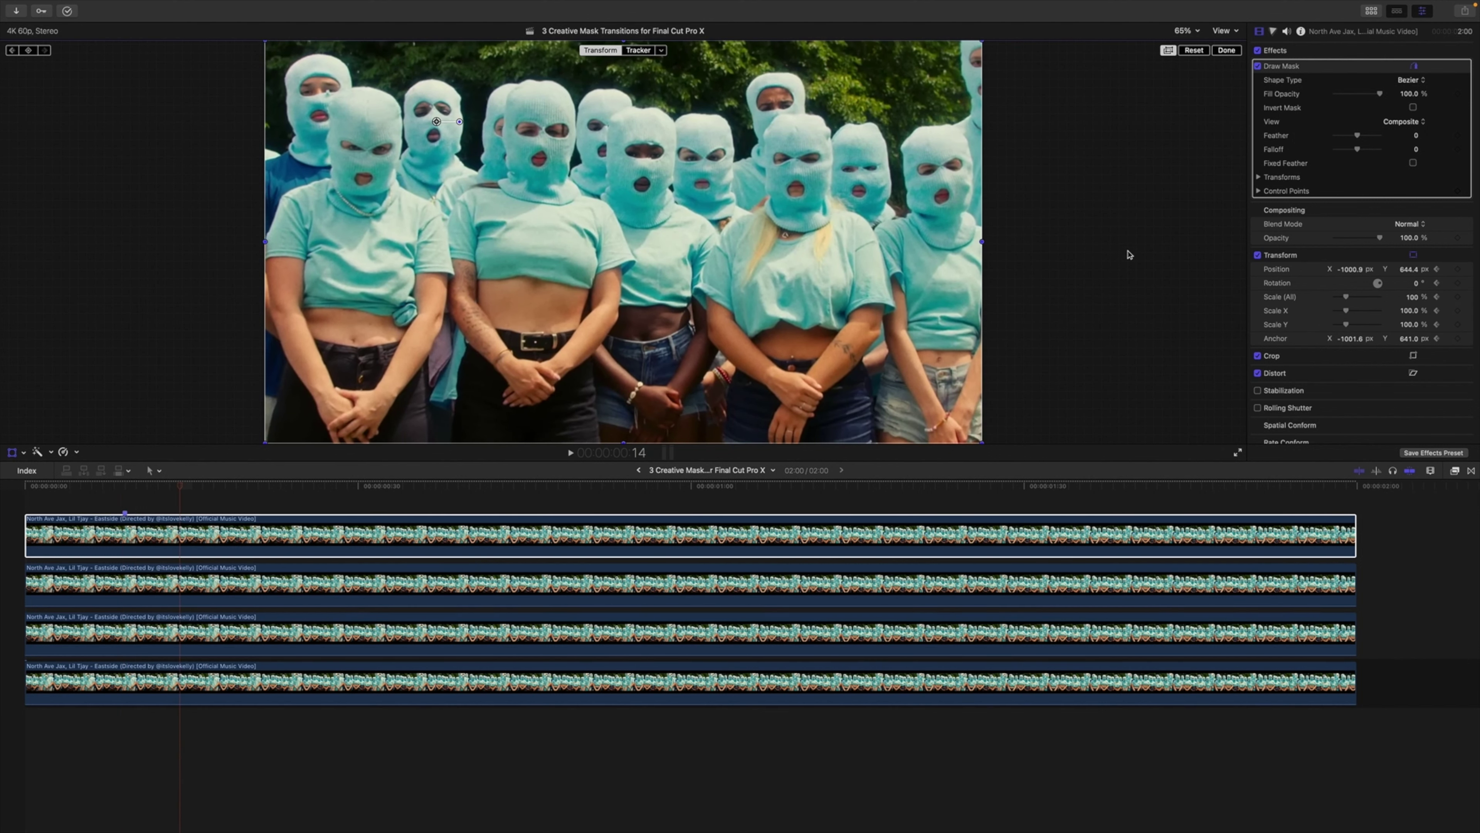
pyautogui.moveTo(1412, 296); pyautogui.dragTo(1134, 292)
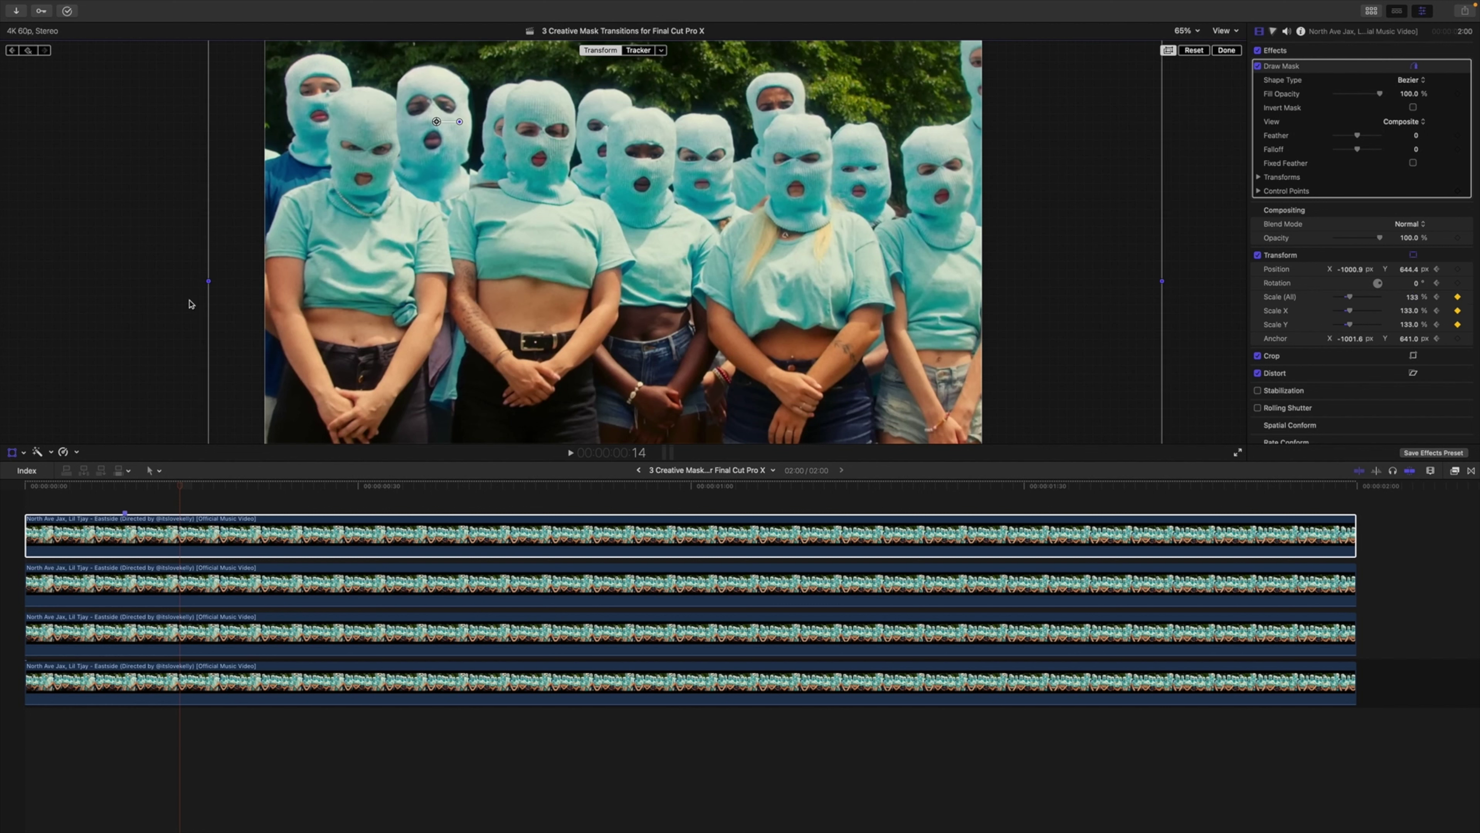
# Set the top head clip's scale to 100% at frame 18 and play back the pop animation
pyautogui.press('Right')
pyautogui.press('Right')
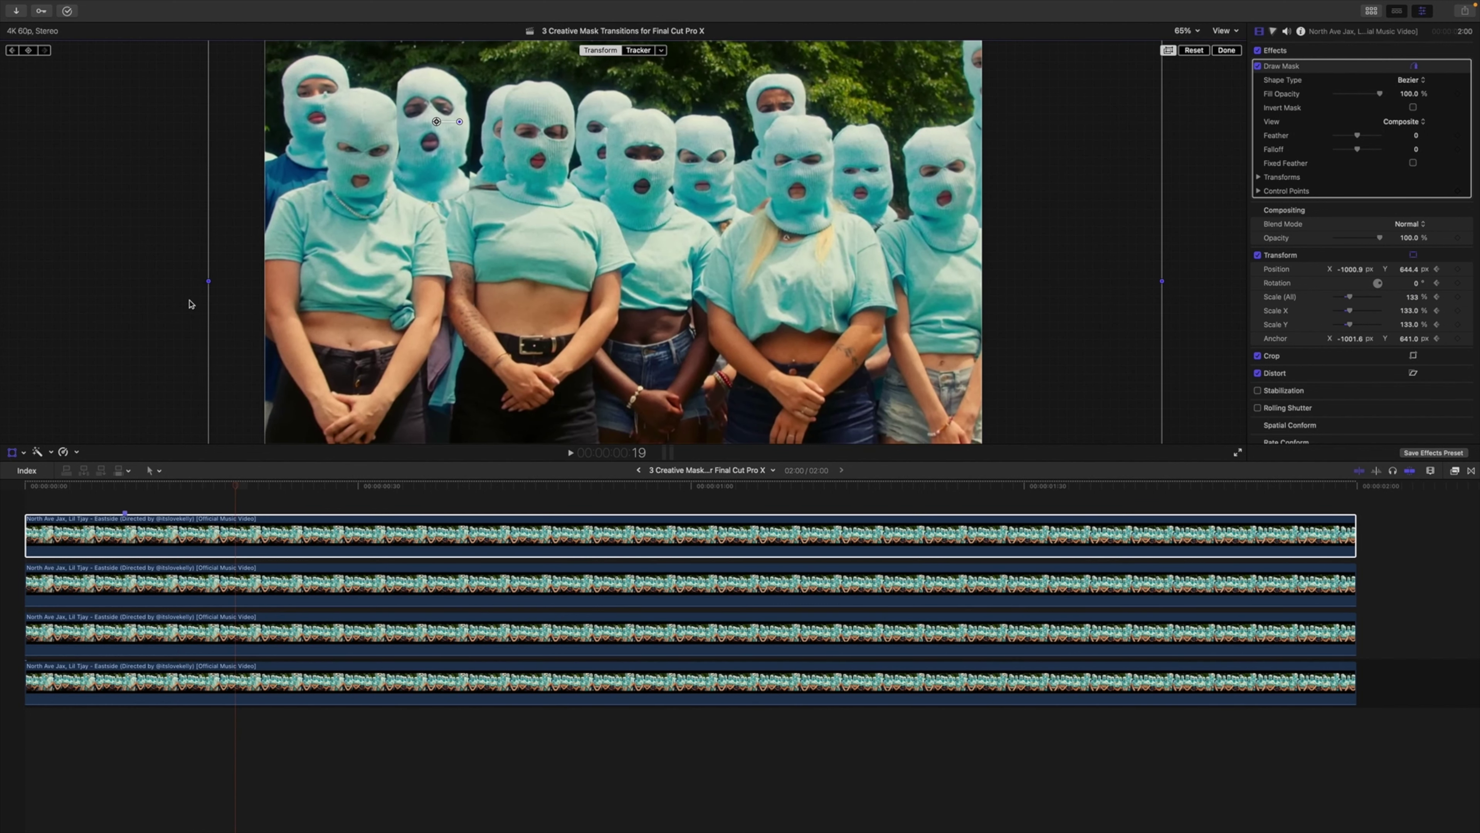
pyautogui.click(1413, 297)
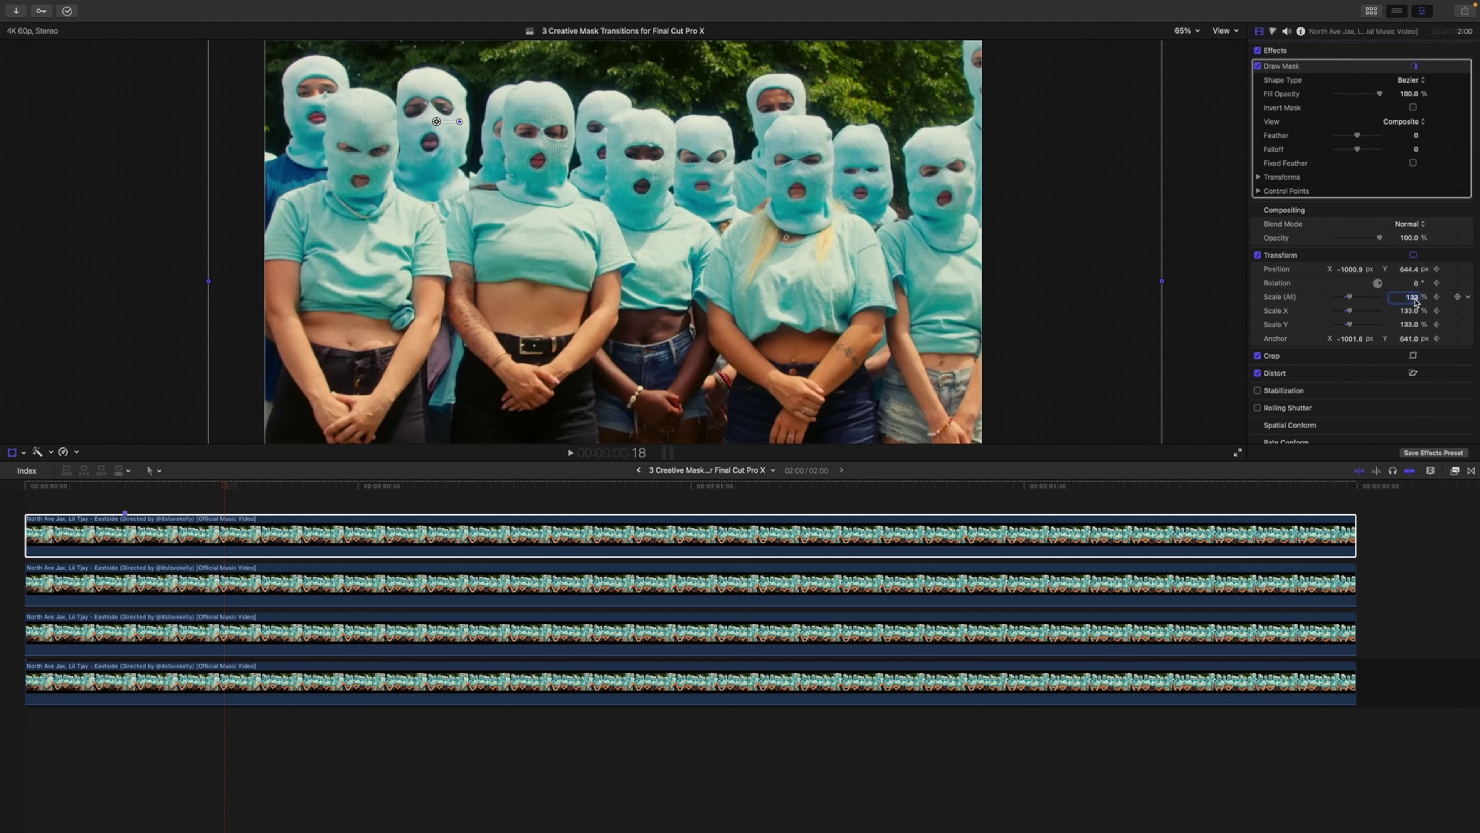
pyautogui.write('100')
pyautogui.press('Return')
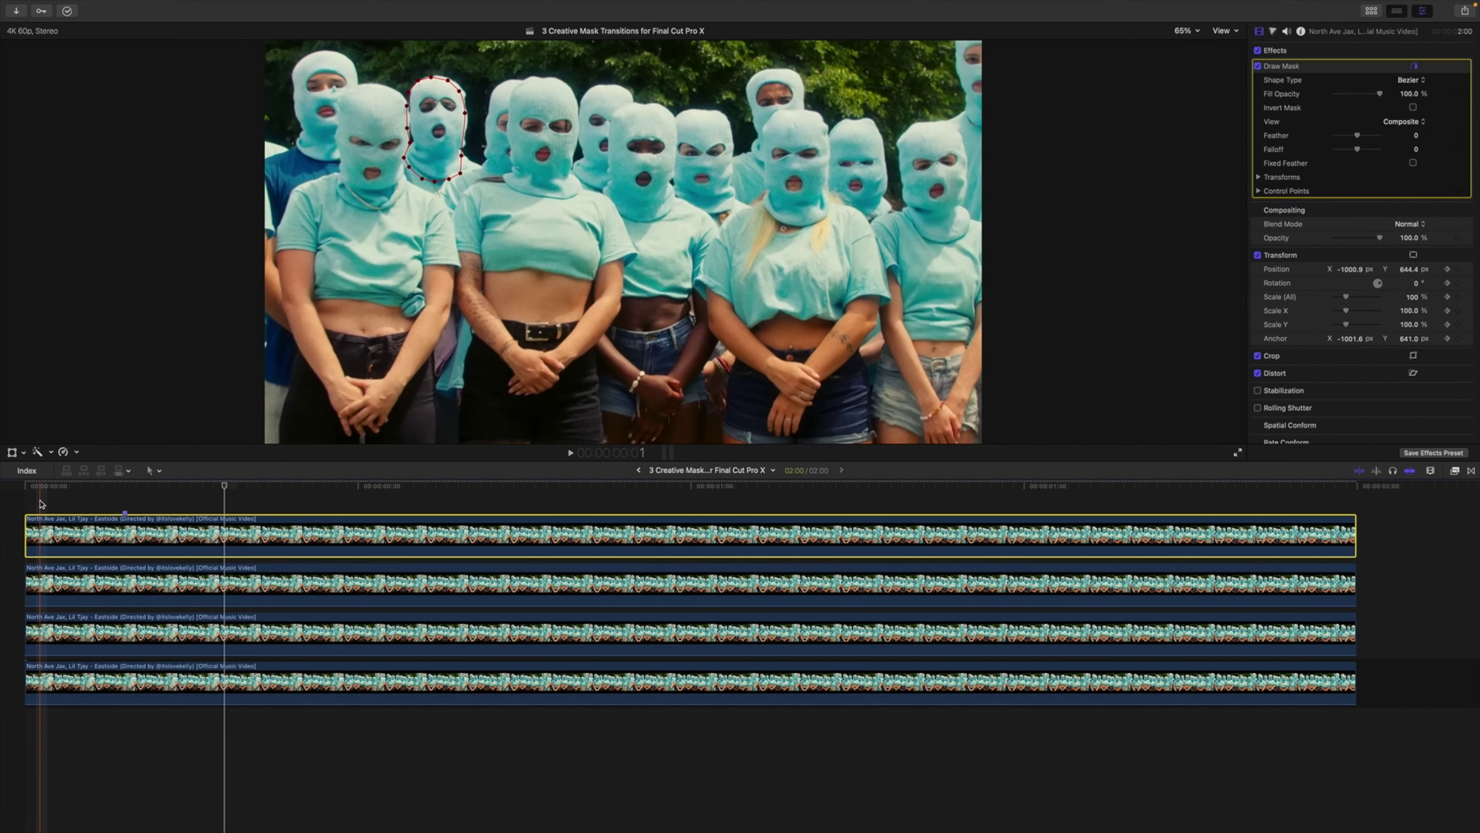
pyautogui.press('space')
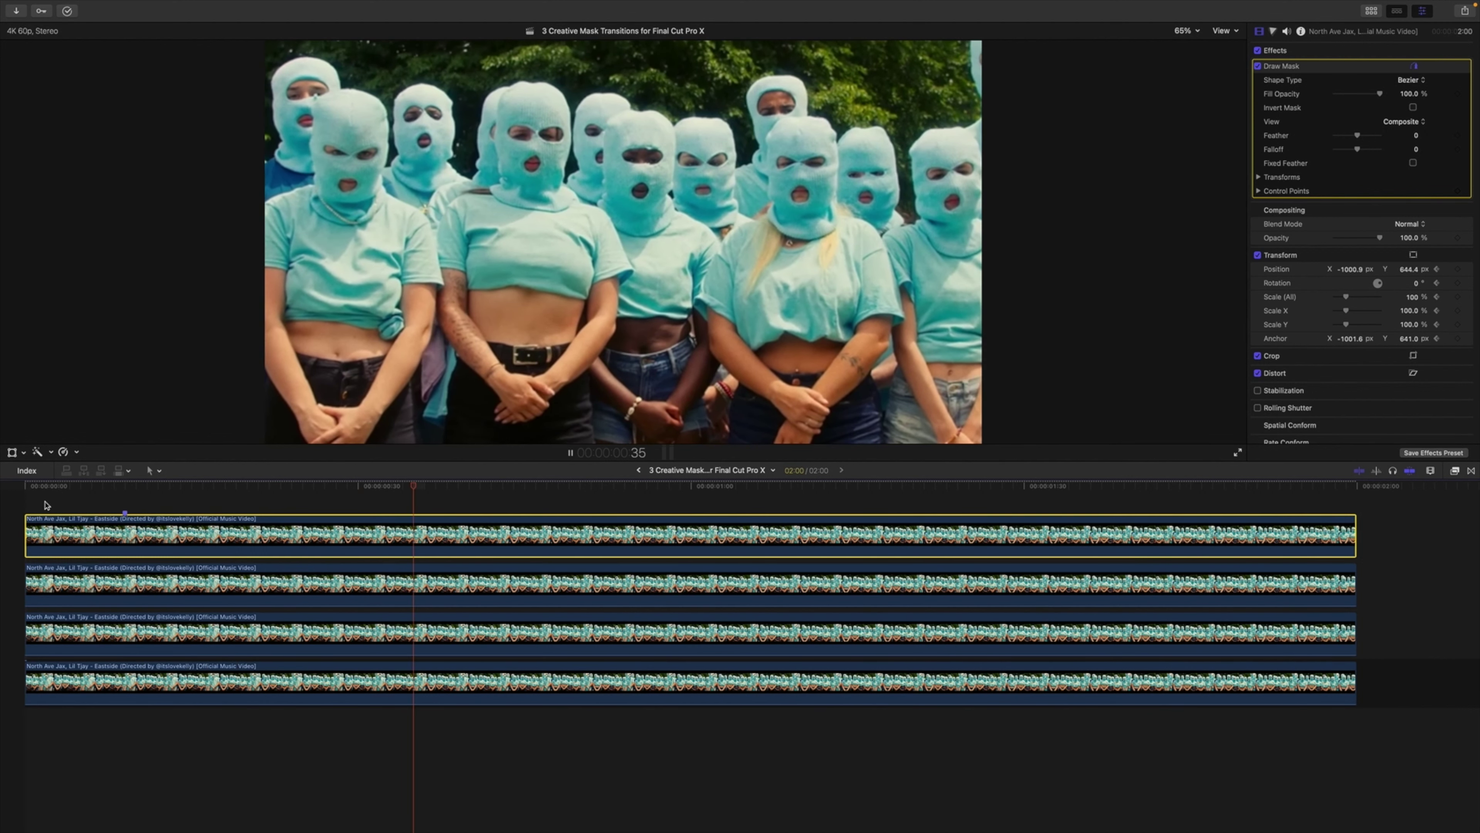
# Copy the top clip's attributes, paste its keyframed Scale without the other video attributes onto the clip below, and play it back
pyautogui.click(131, 529)
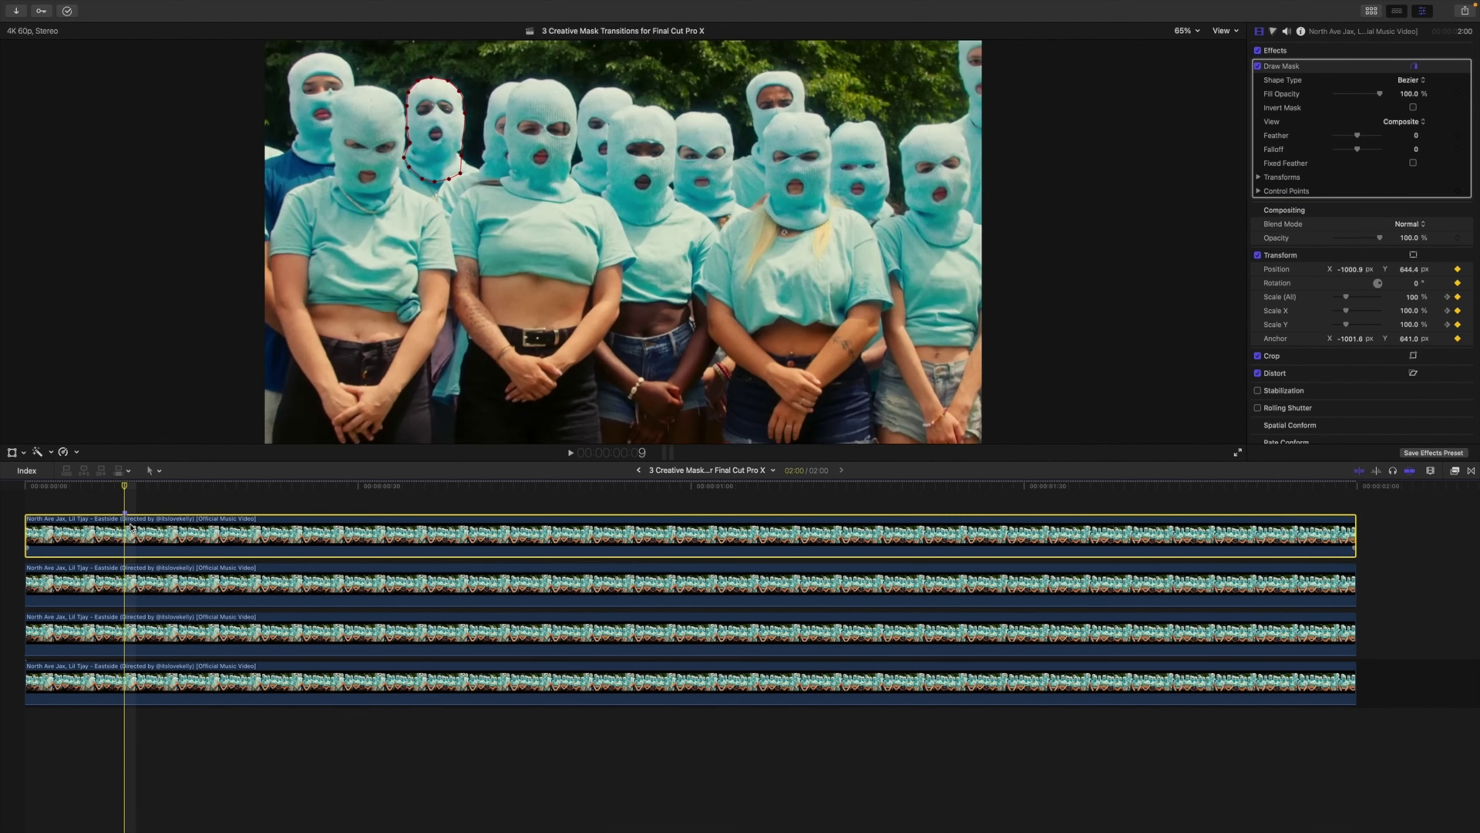
pyautogui.click(126, 576)
pyautogui.press('super+shift+v')
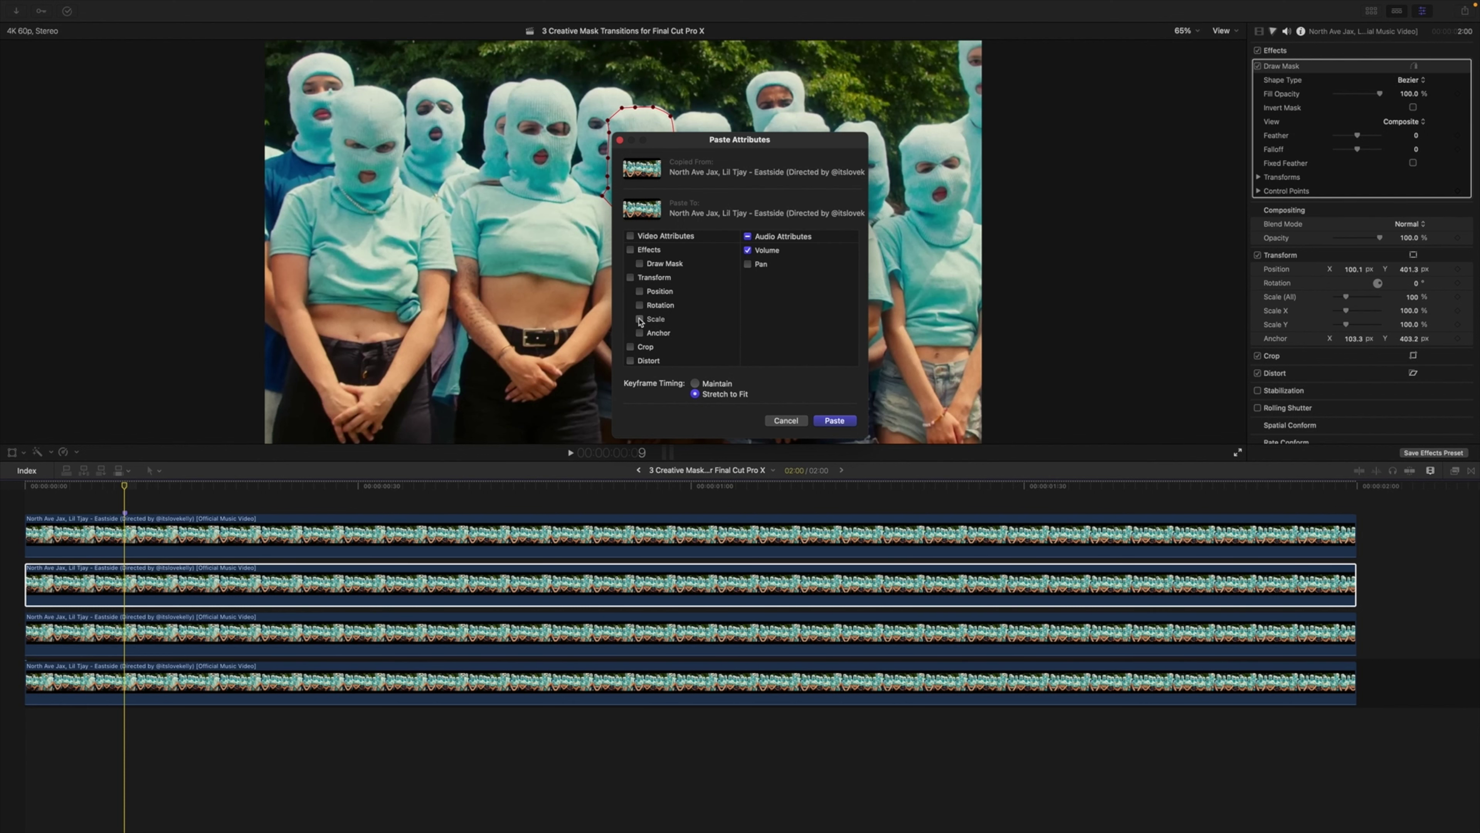
pyautogui.click(833, 421)
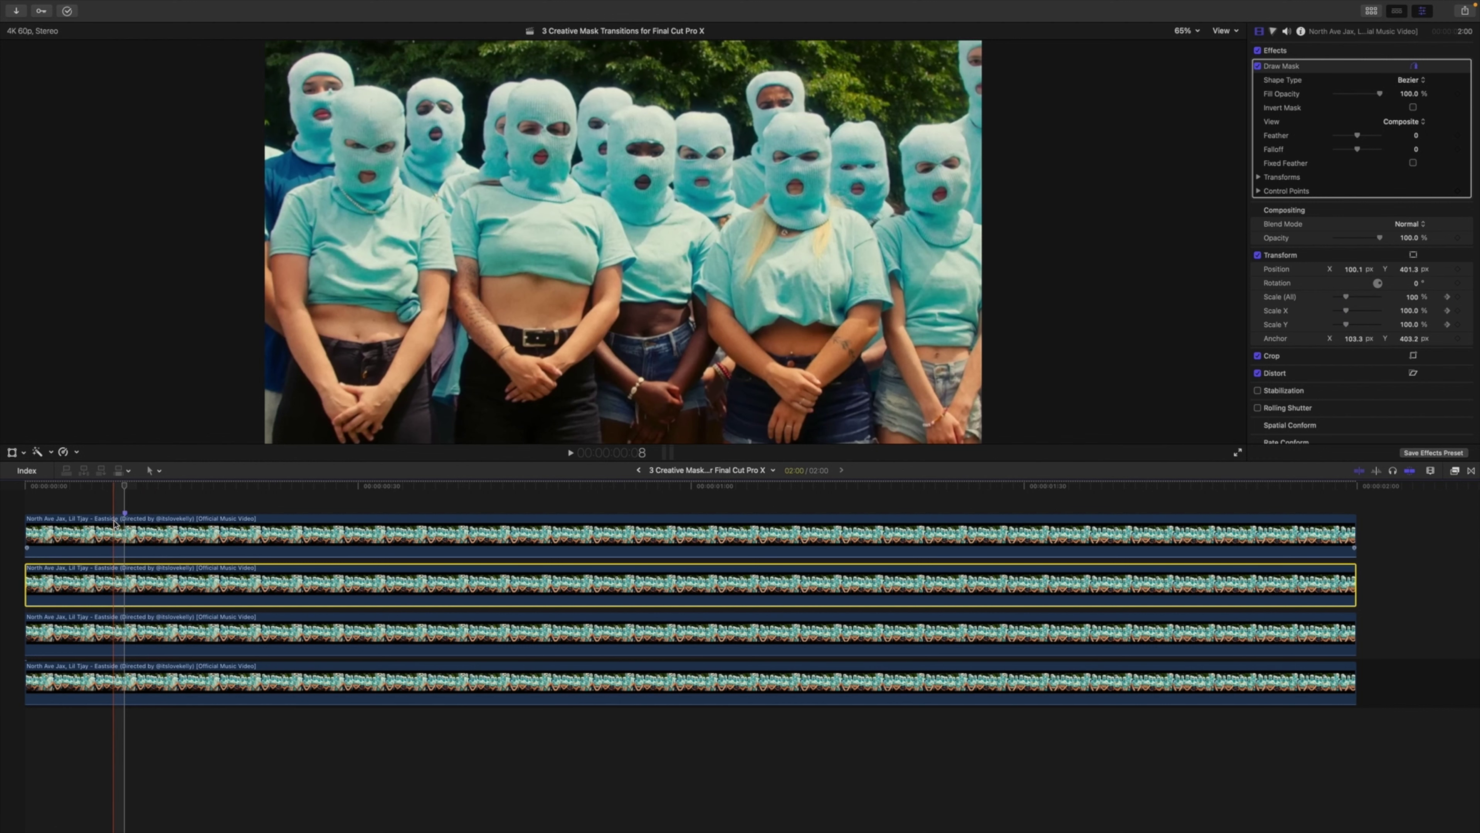
pyautogui.press('space')
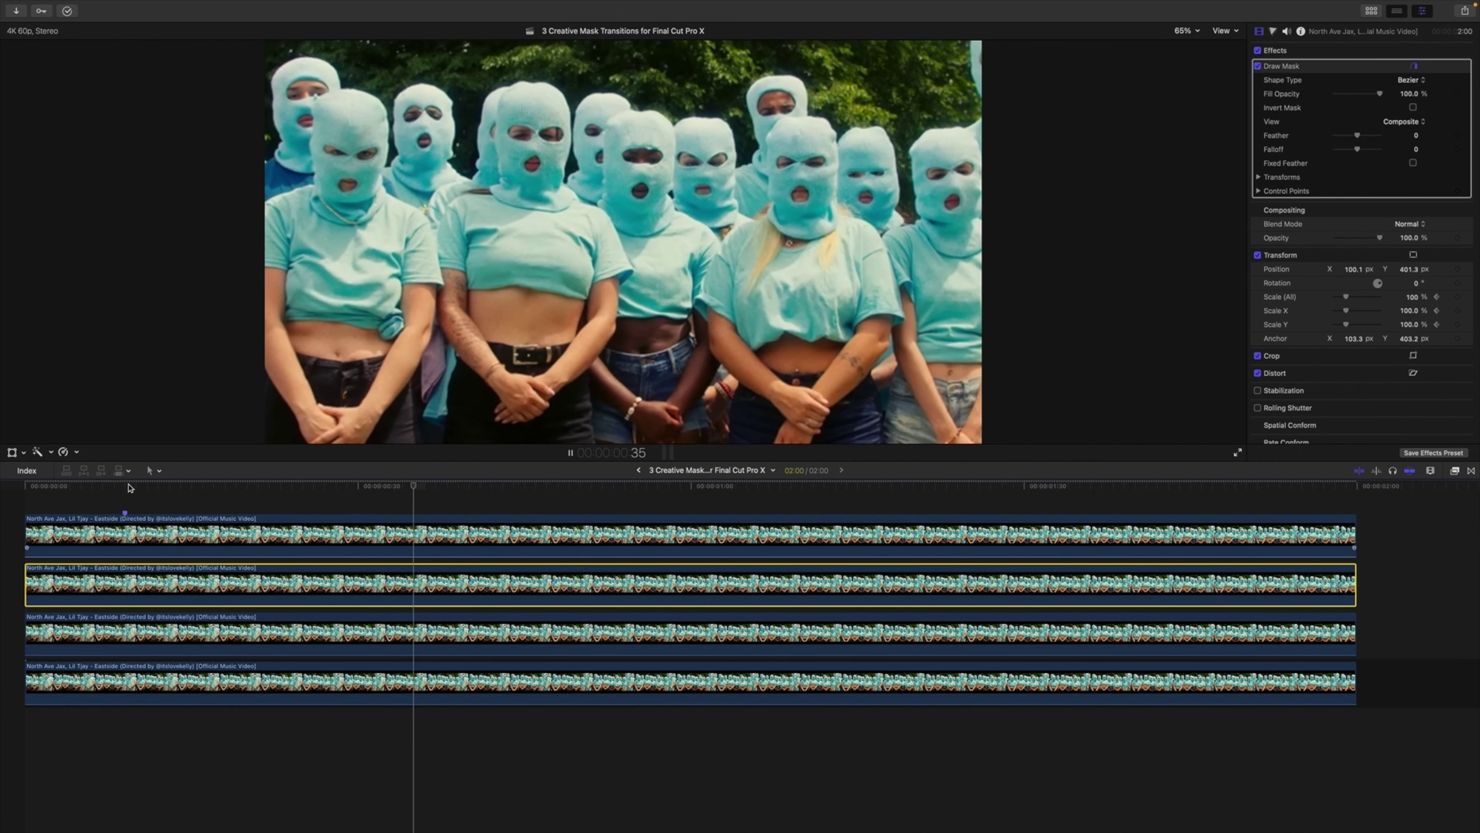
pyautogui.press('space')
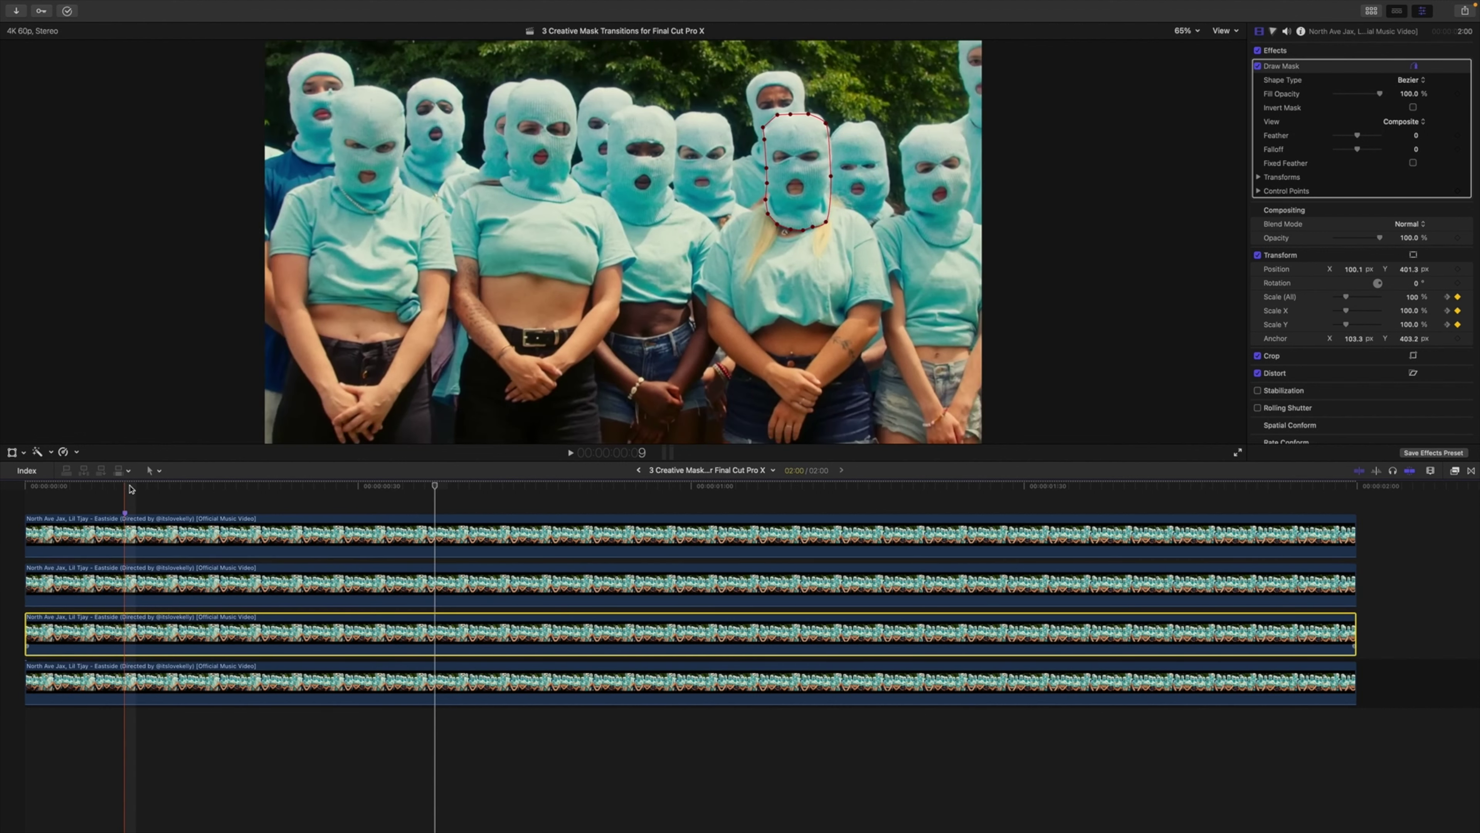
# Paste only the keyframed Scale from the video attributes onto the third head clip at frame 9 and check the animation
pyautogui.click(129, 486)
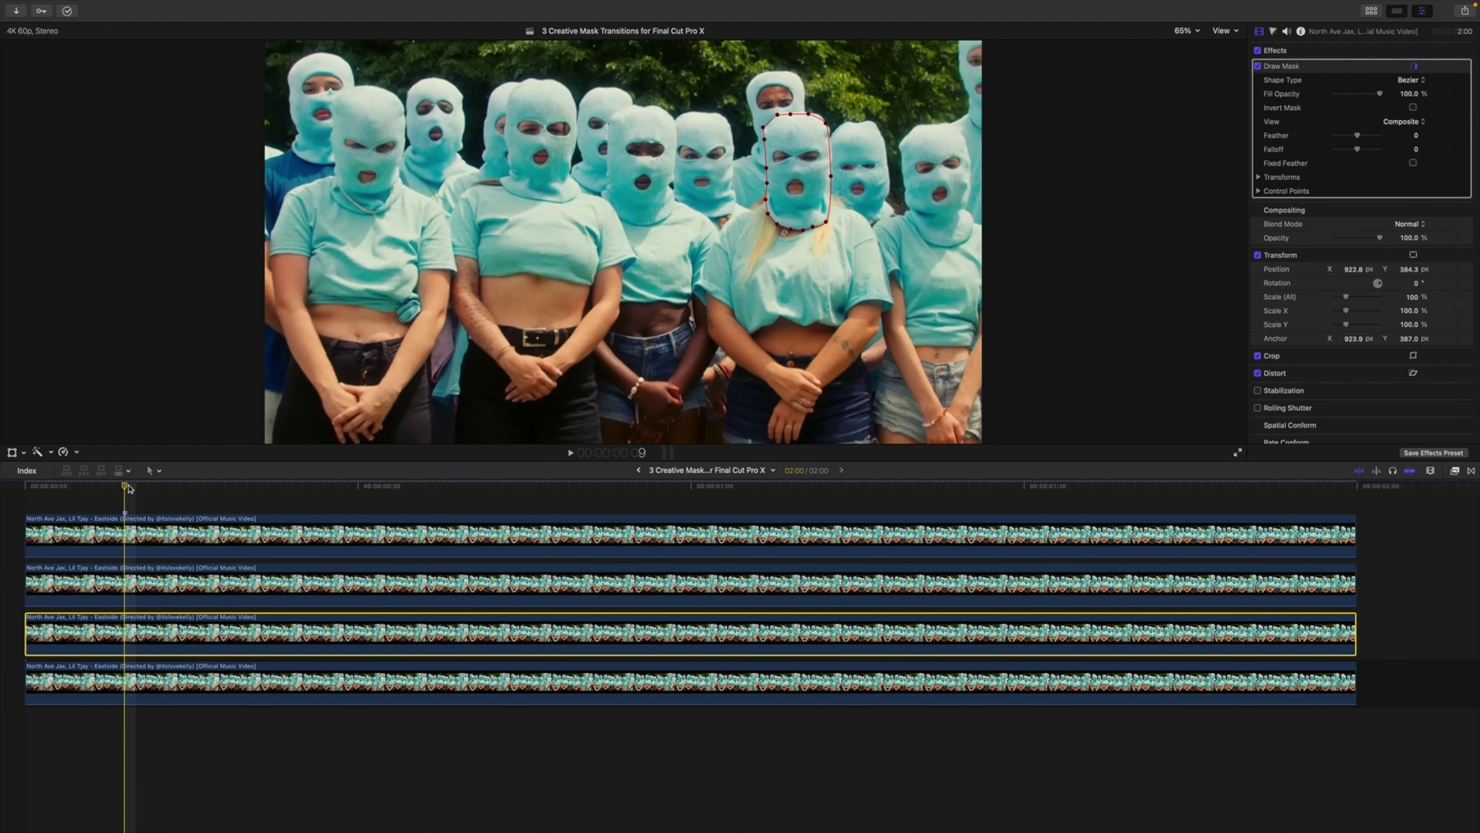
pyautogui.press('super+shift+v')
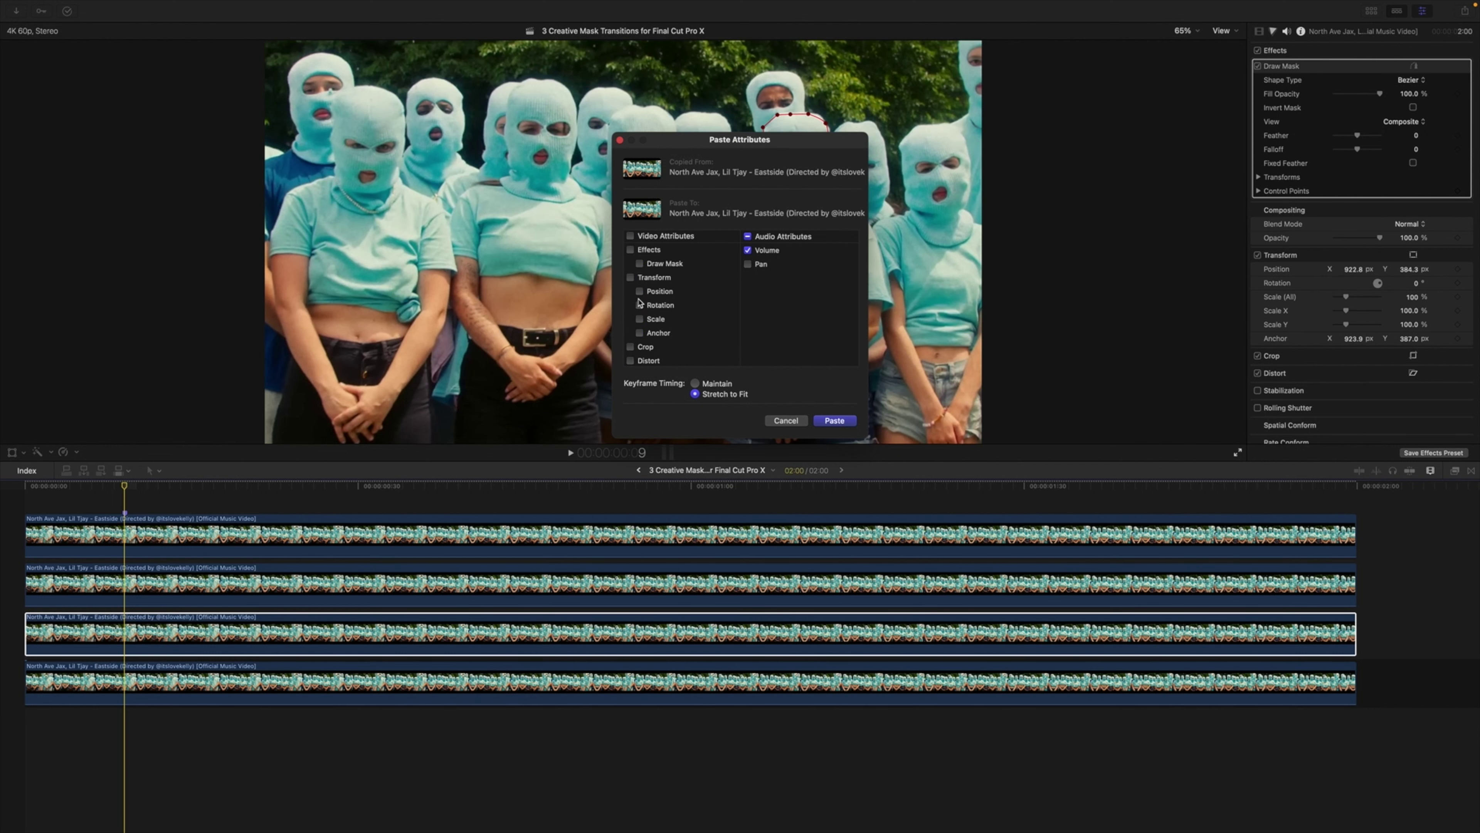
pyautogui.click(639, 319)
pyautogui.click(834, 421)
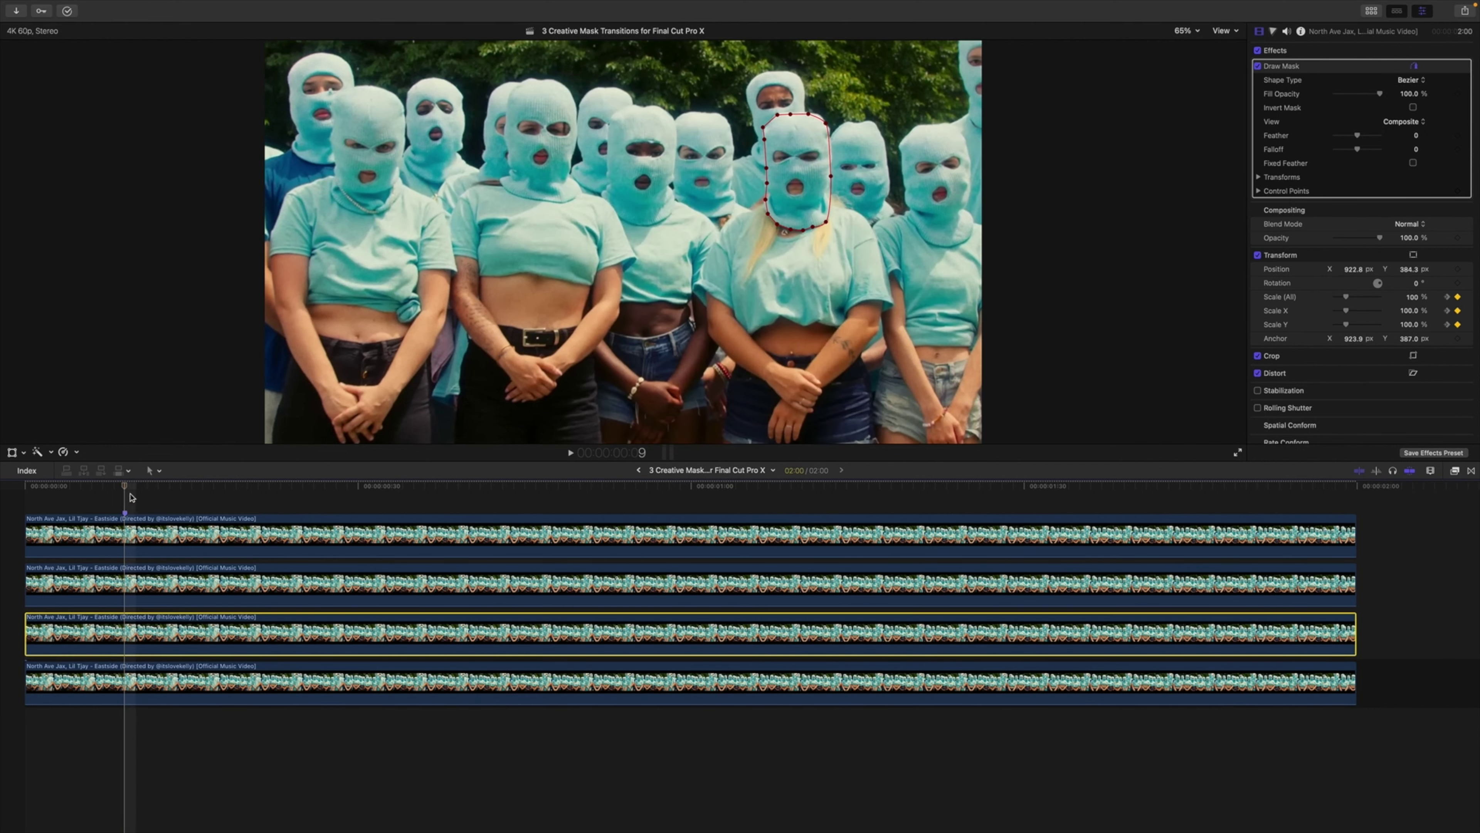
pyautogui.moveTo(124, 486)
pyautogui.mouseDown()
pyautogui.moveTo(109, 486)
pyautogui.moveTo(218, 490)
pyautogui.moveTo(127, 486)
pyautogui.mouseUp()
# Show the head clips' video animation and shift the lower two clips' transform keyframes earlier to stagger the pops
pyautogui.rightClick(91, 627)
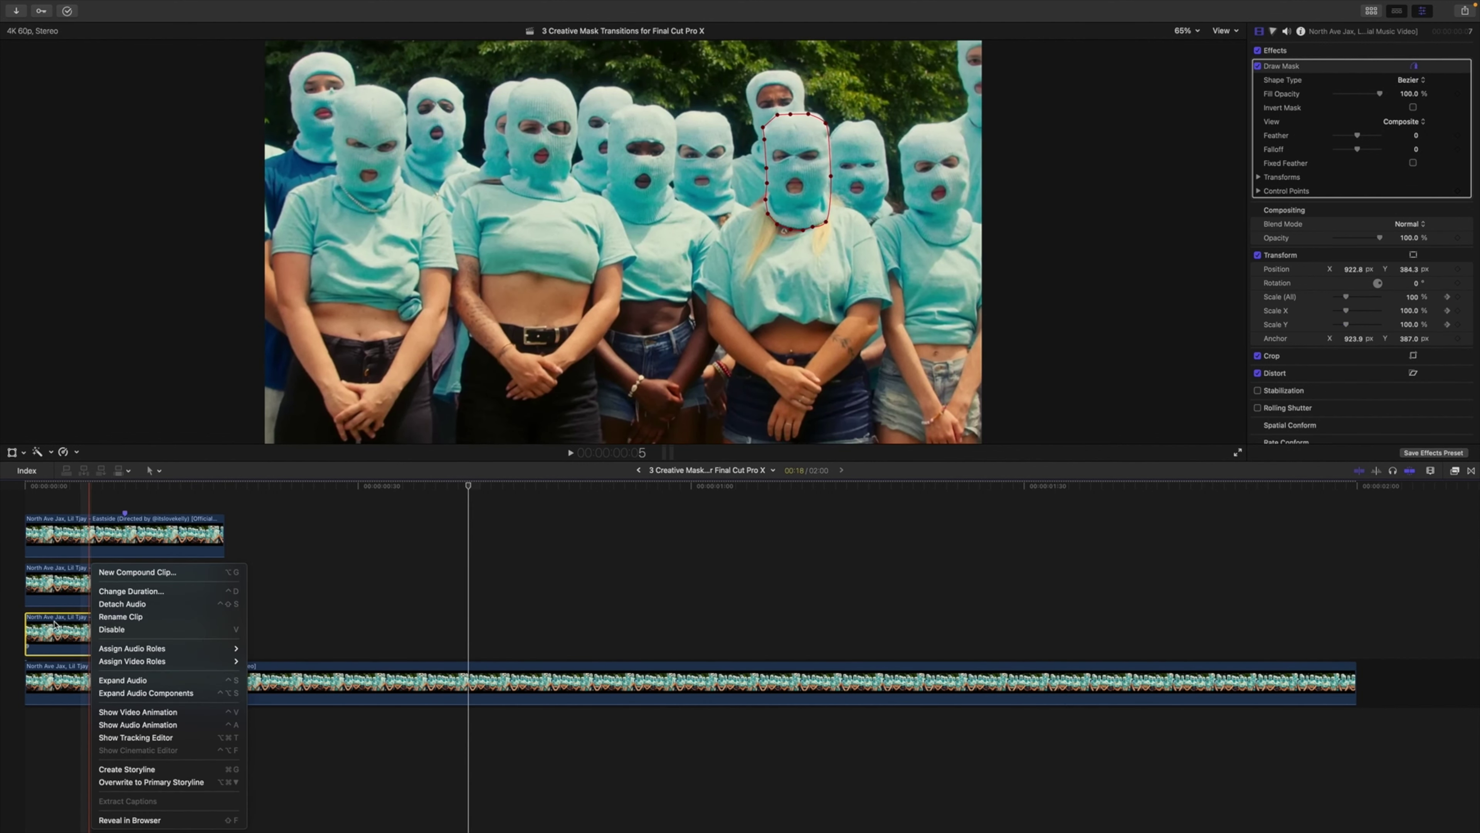
pyautogui.click(137, 711)
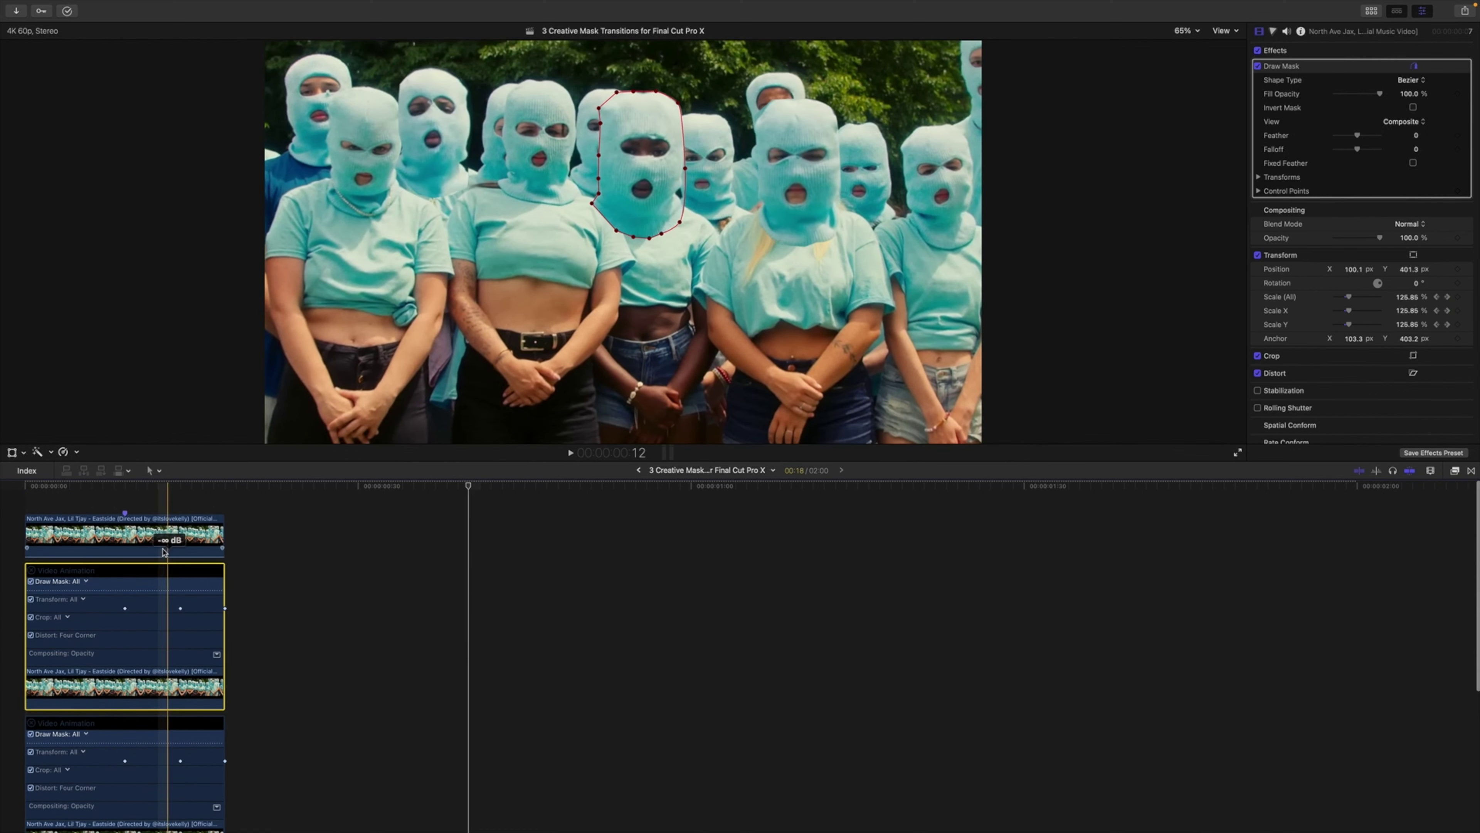
pyautogui.rightClick(159, 538)
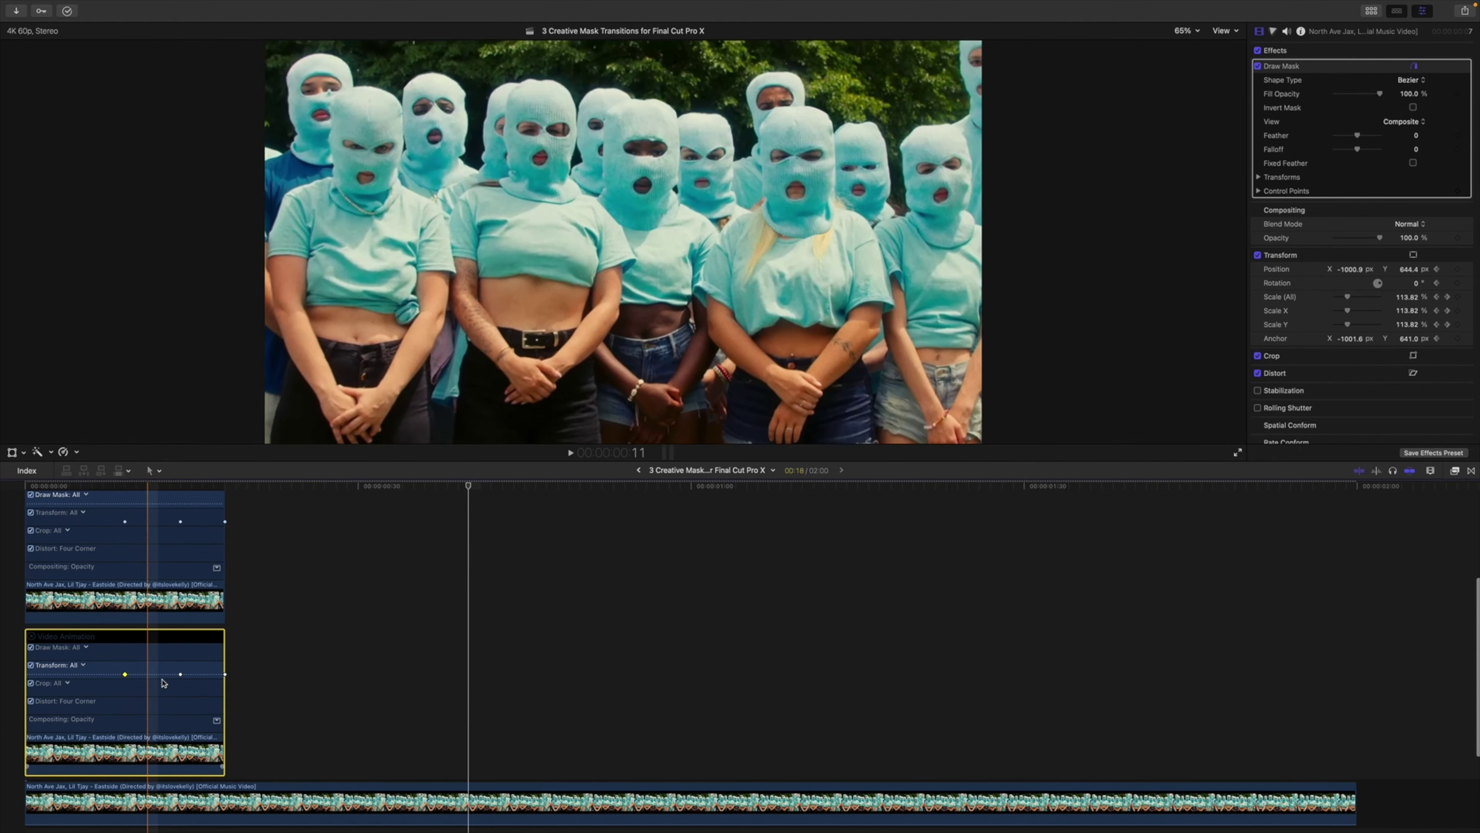
pyautogui.click(181, 675)
pyautogui.moveTo(181, 674); pyautogui.dragTo(111, 673)
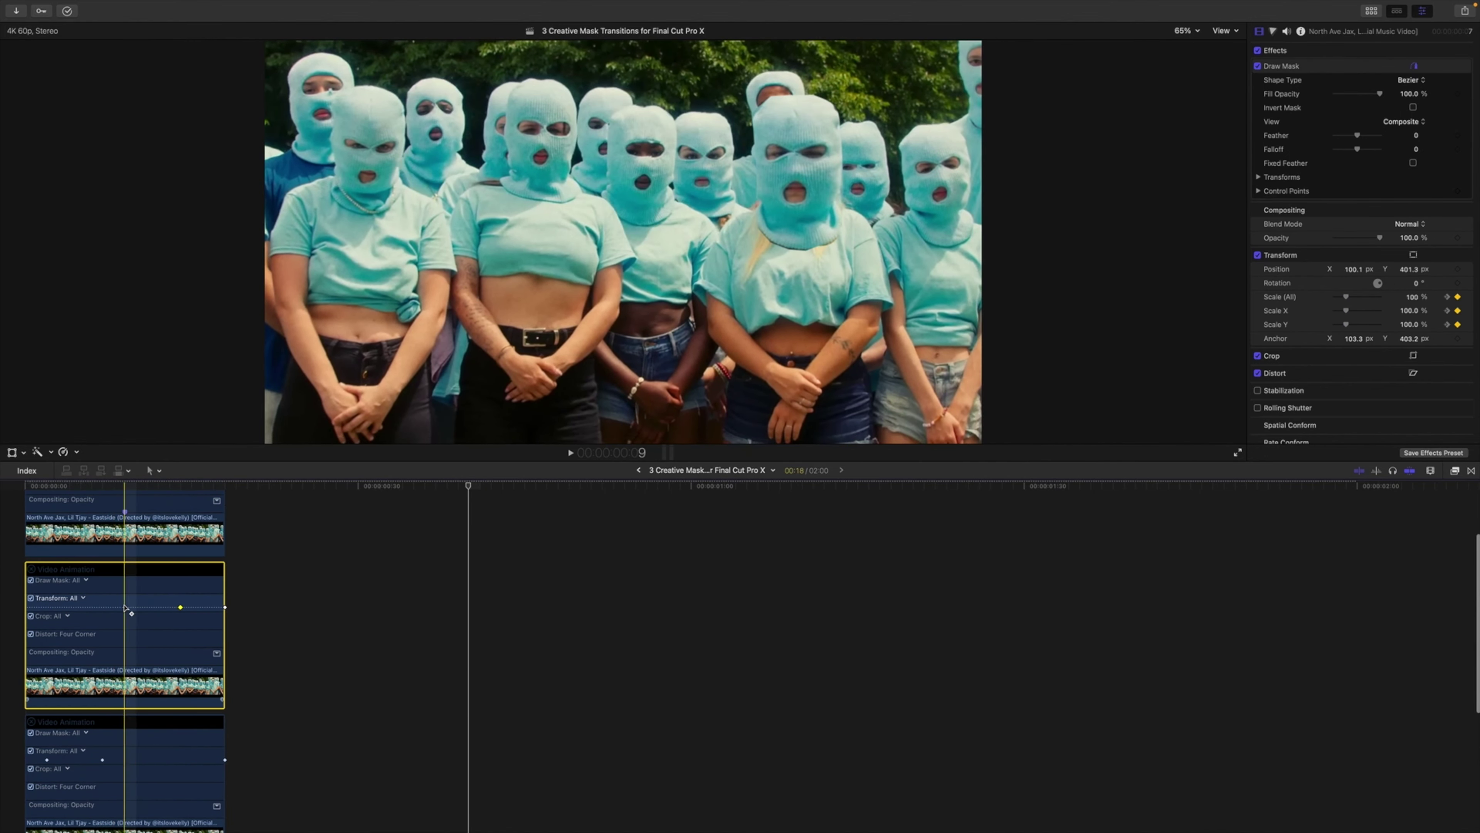
pyautogui.moveTo(133, 607); pyautogui.dragTo(99, 609)
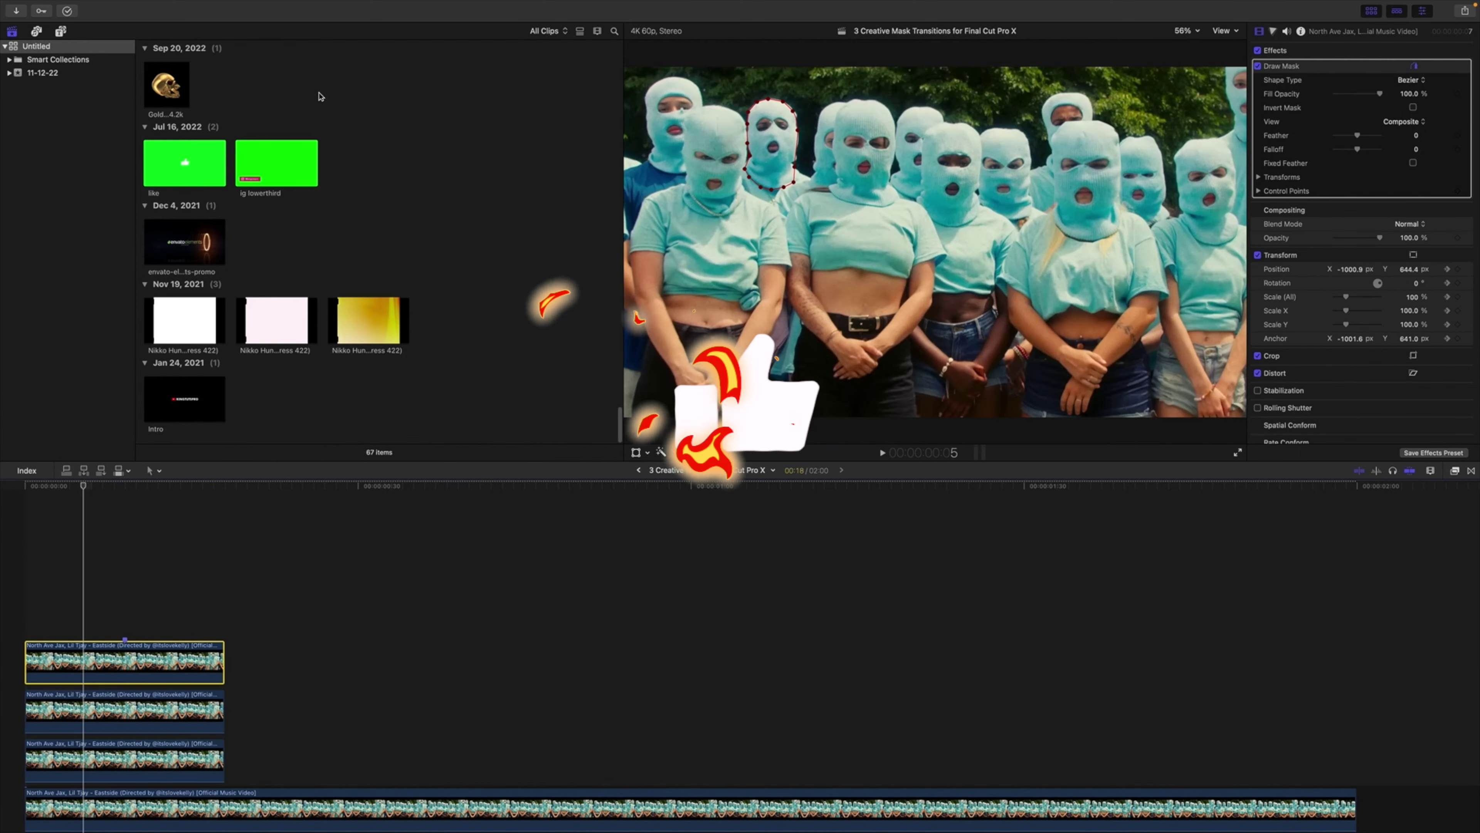
# Insert the Cartoon Lightning Element 01 generator between the base clip and the masked head clips
pyautogui.click(60, 31)
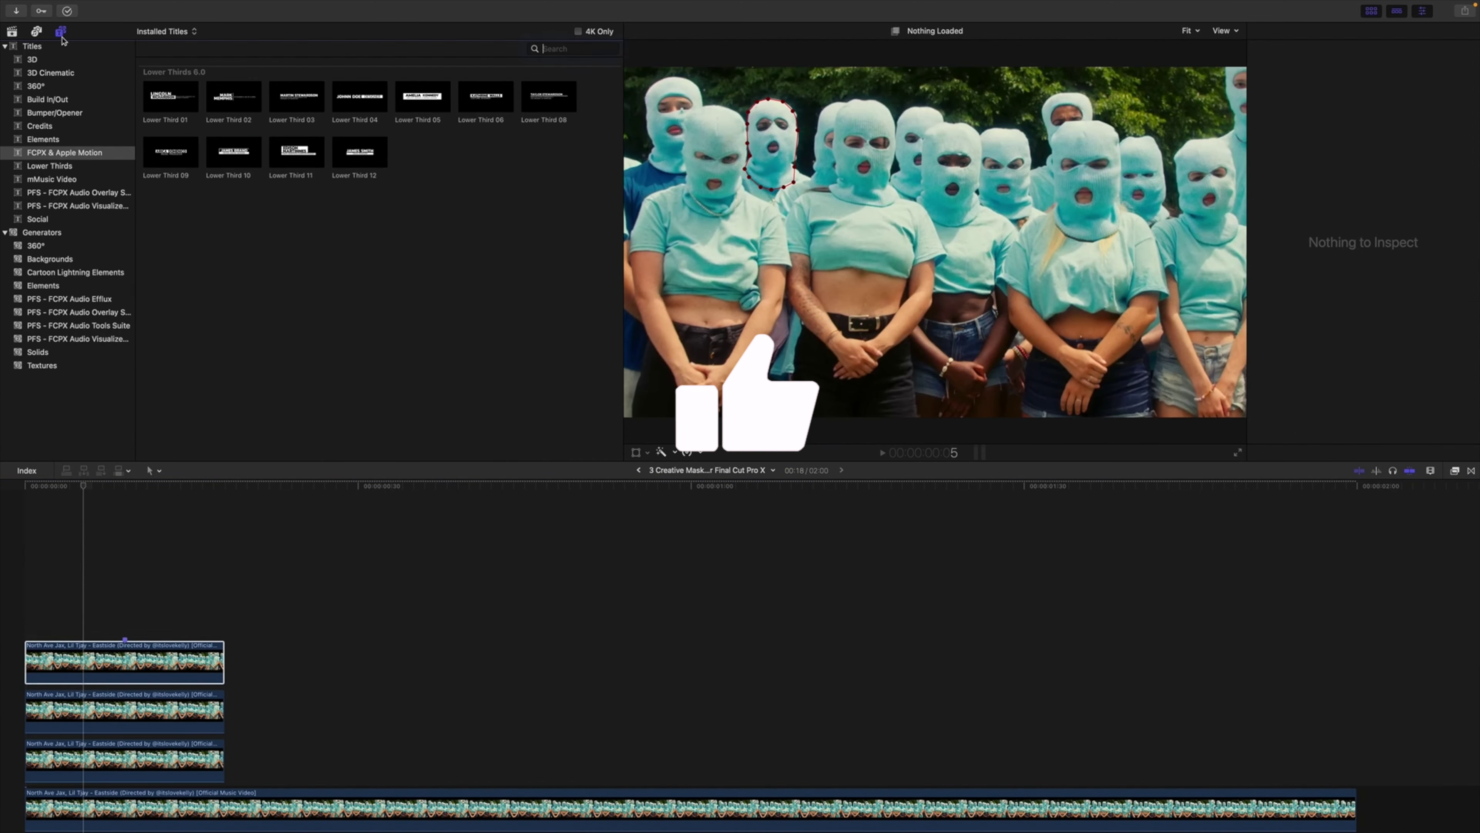
pyautogui.click(58, 155)
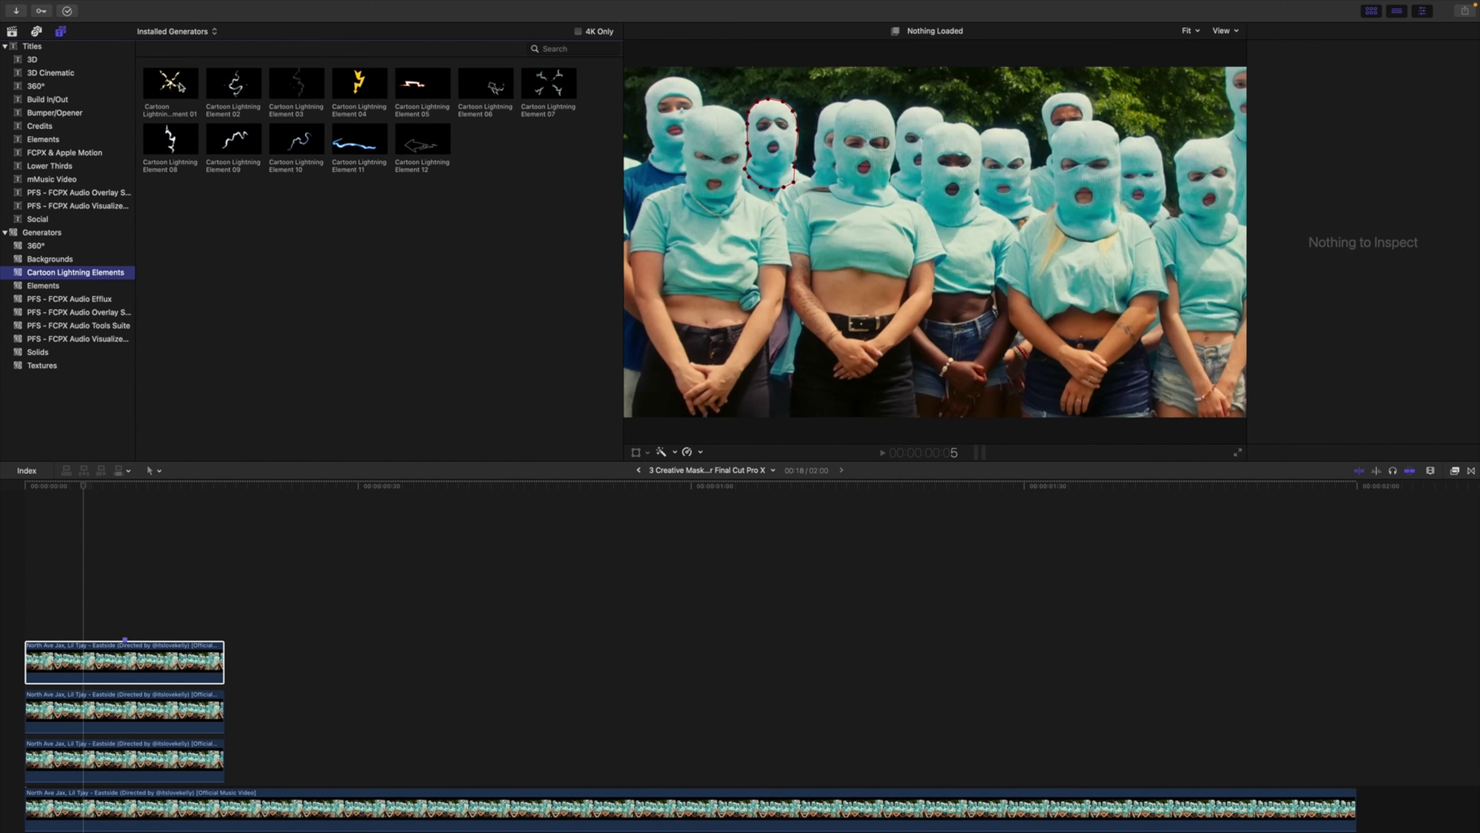
pyautogui.click(172, 84)
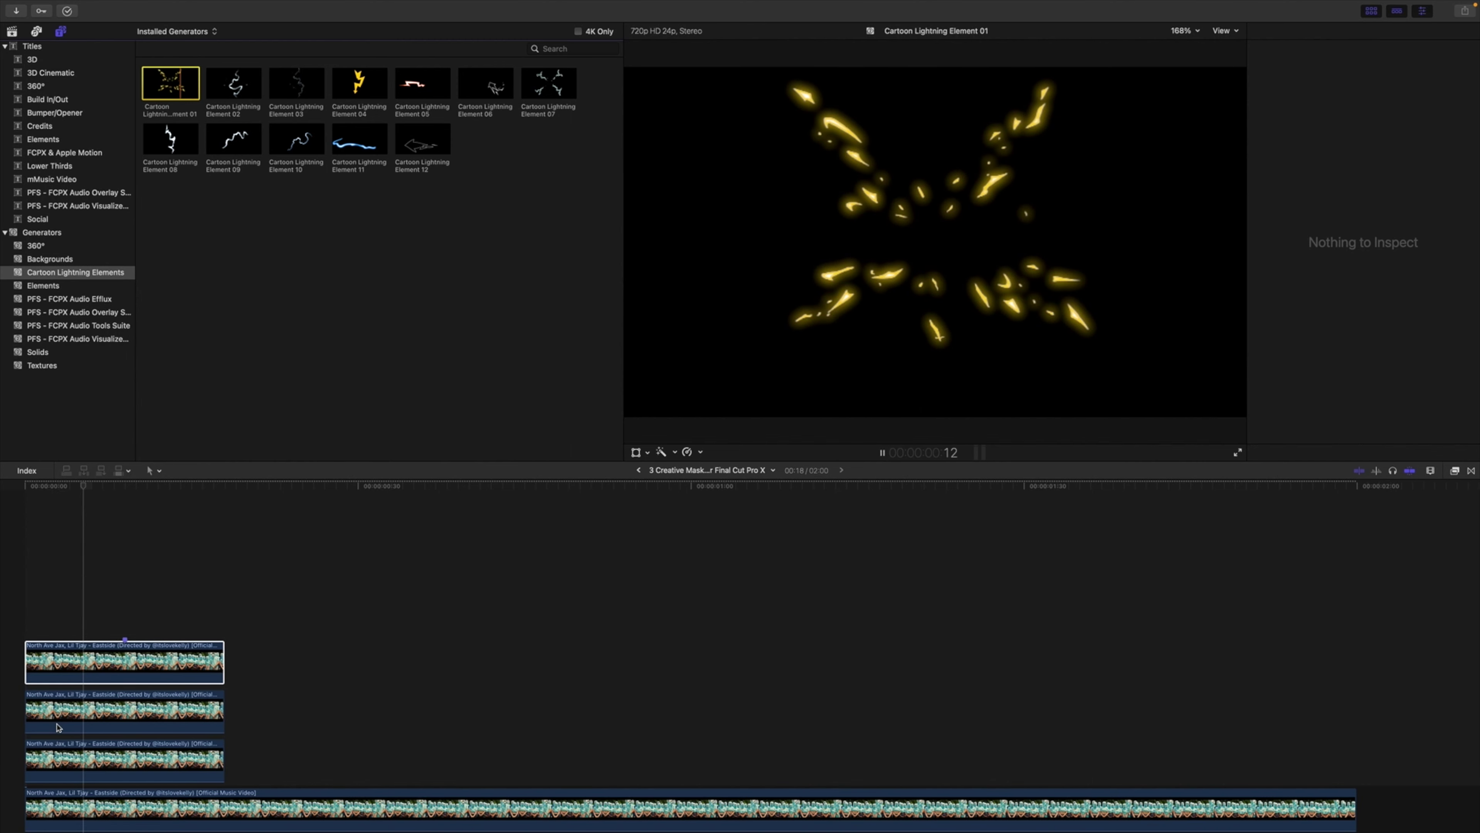
pyautogui.moveTo(58, 727); pyautogui.dragTo(59, 757)
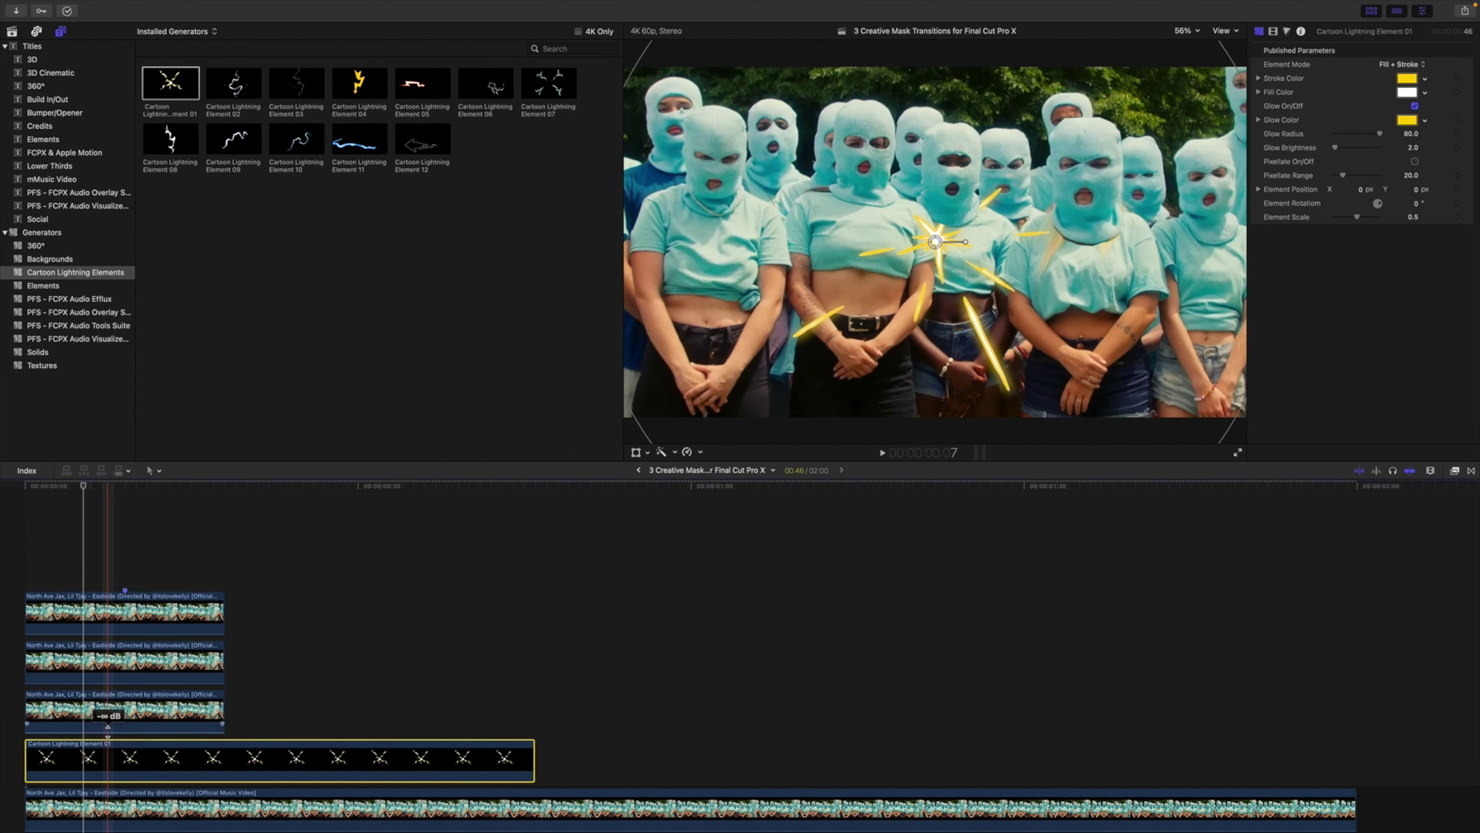
# Place the lightning element behind the front blonde person's head, rotated to 42.8° and scaled to 0.44
pyautogui.click(1373, 10)
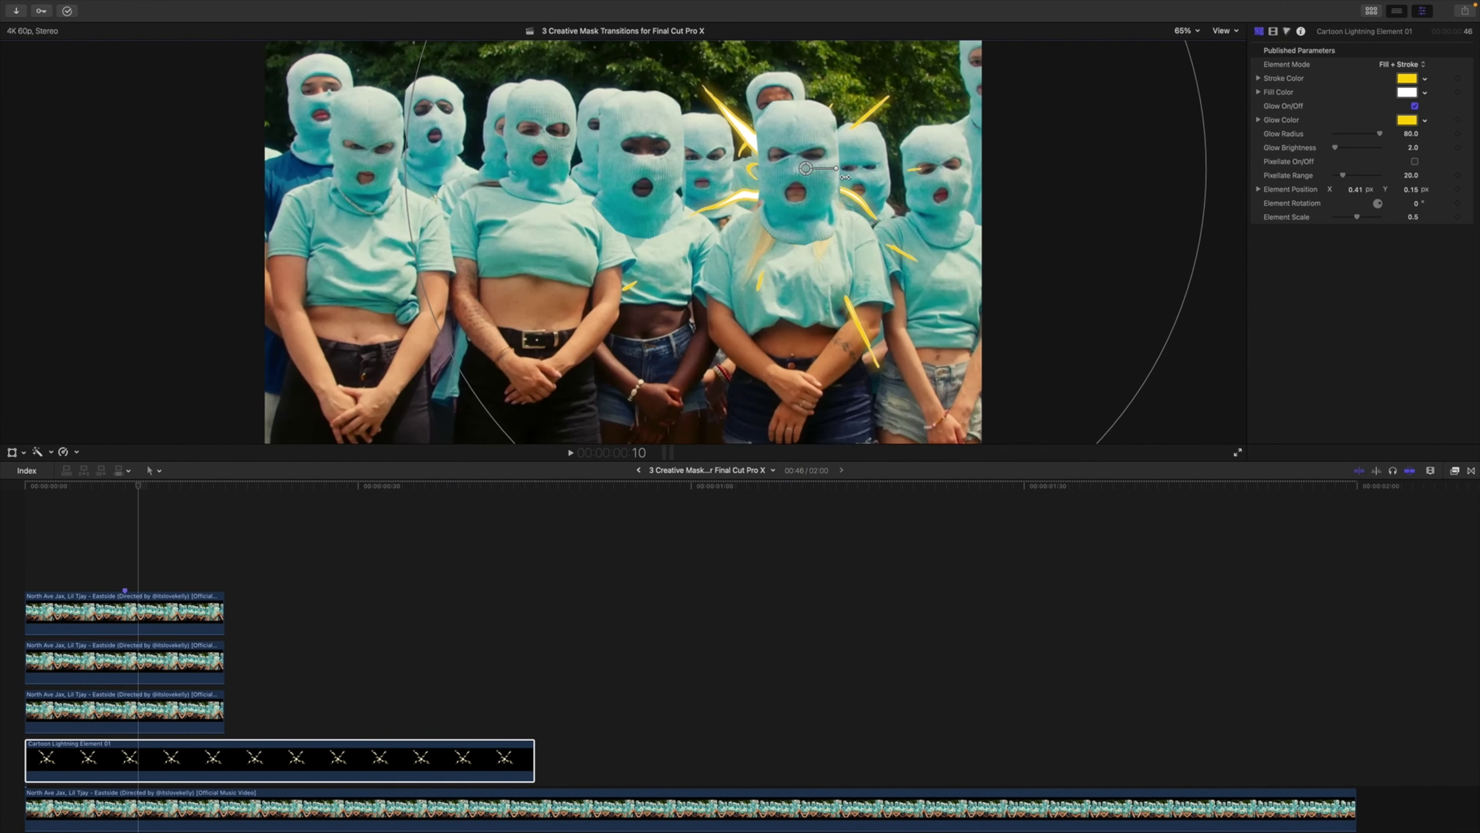
pyautogui.moveTo(836, 167); pyautogui.dragTo(834, 142)
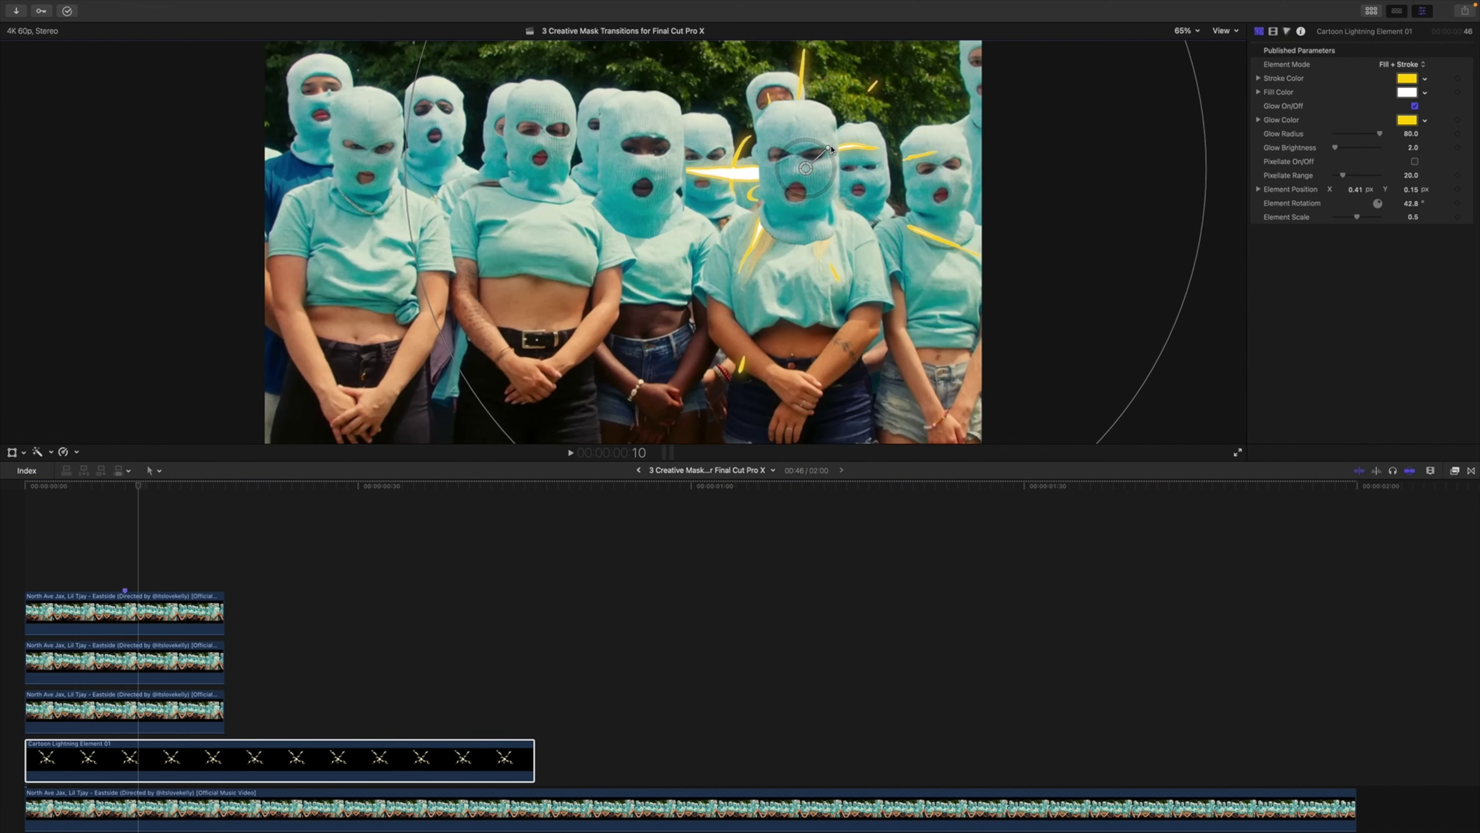
pyautogui.moveTo(1199, 108); pyautogui.dragTo(1093, 147)
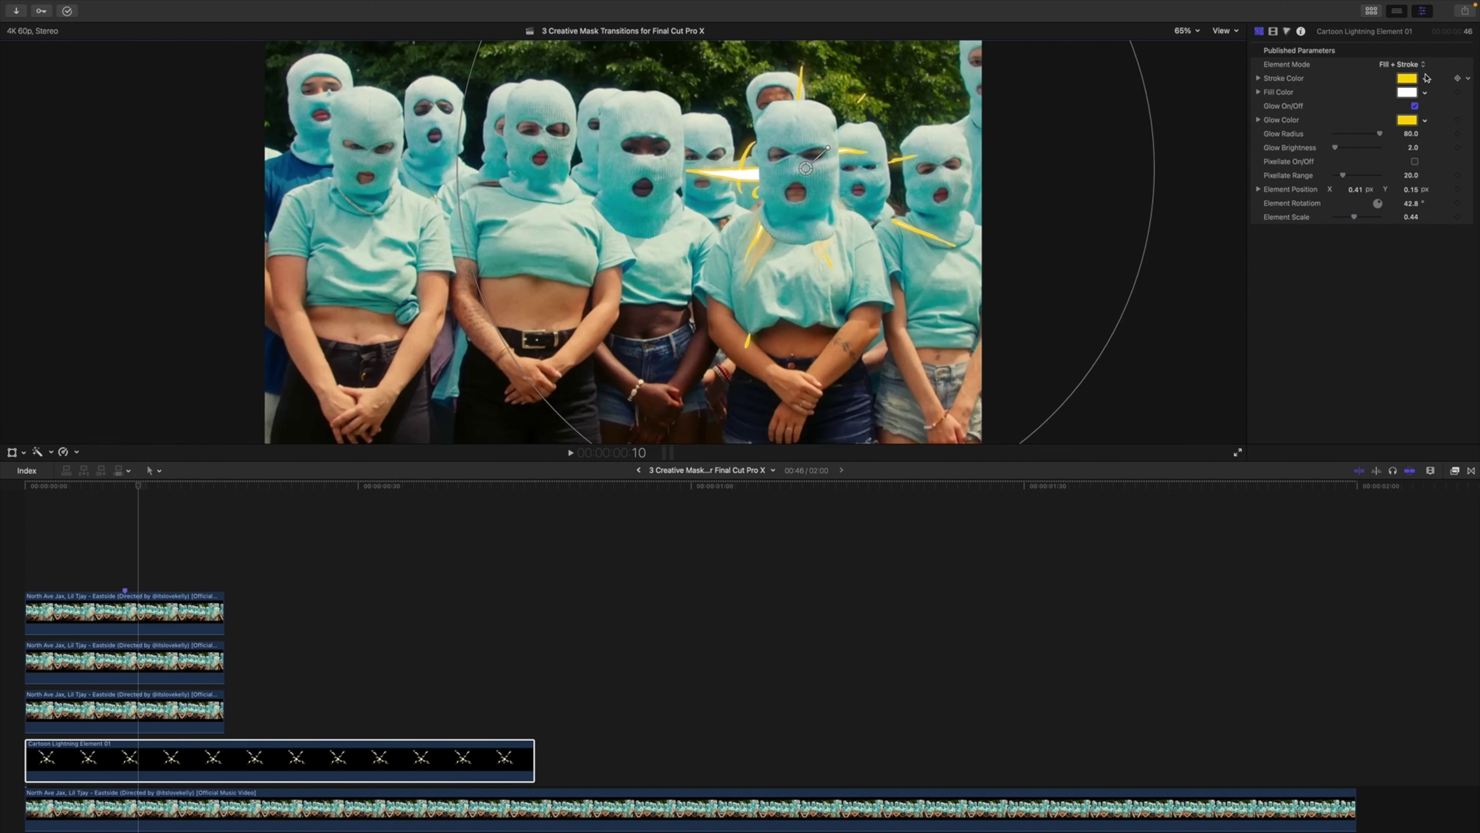
# Color the lightning element with a red stroke and yellow fill, shorten it to 22 frames, and play back the result
pyautogui.click(1407, 78)
pyautogui.click(1115, 98)
pyautogui.moveTo(1200, 170)
pyautogui.mouseDown()
pyautogui.moveTo(1207, 181)
pyautogui.moveTo(1210, 158)
pyautogui.moveTo(1212, 183)
pyautogui.moveTo(1199, 156)
pyautogui.moveTo(1214, 142)
pyautogui.mouseUp()
pyautogui.click(1407, 92)
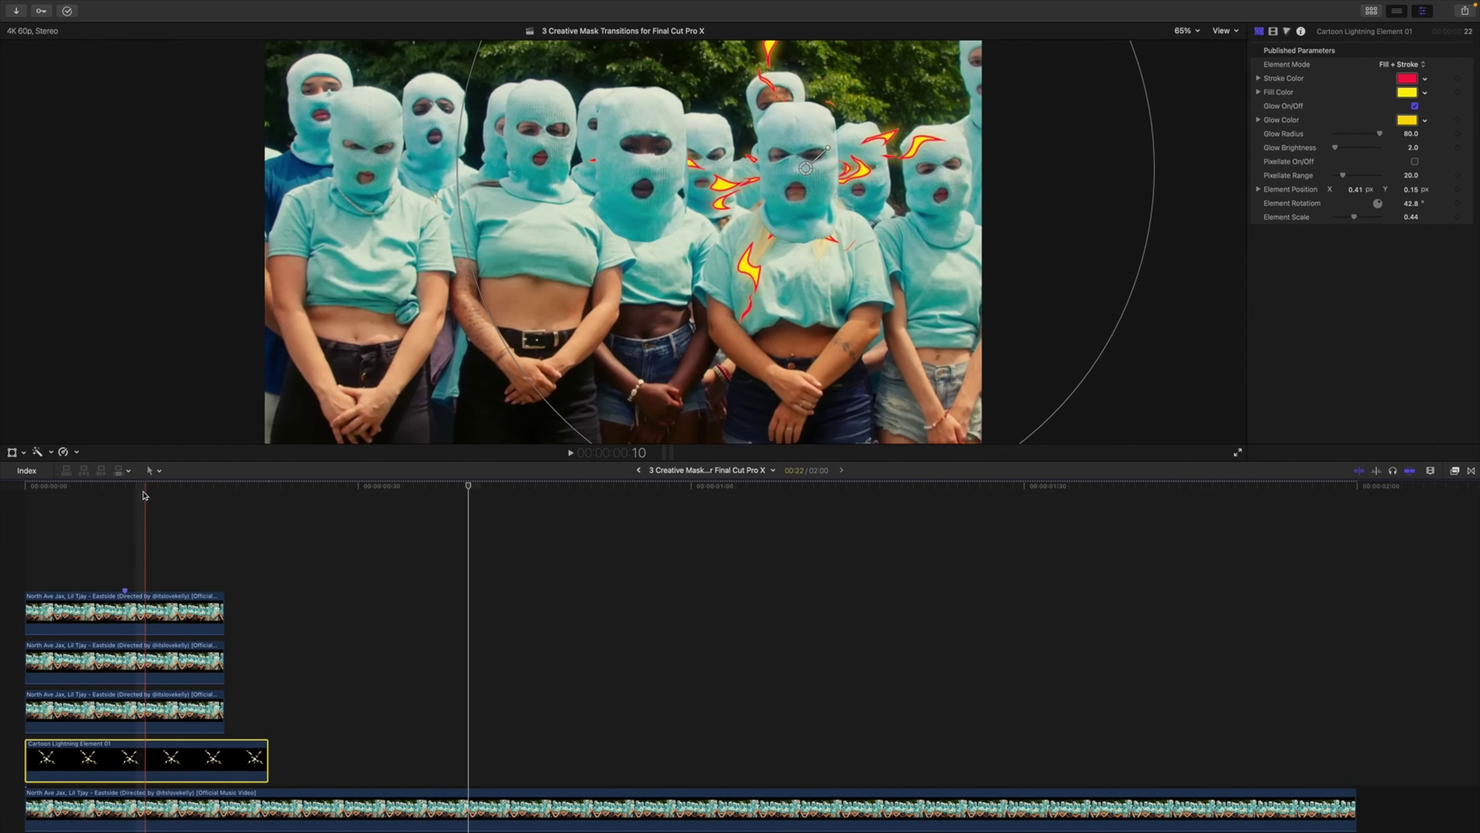
pyautogui.scroll(-2, 145, 525)
pyautogui.press('space')
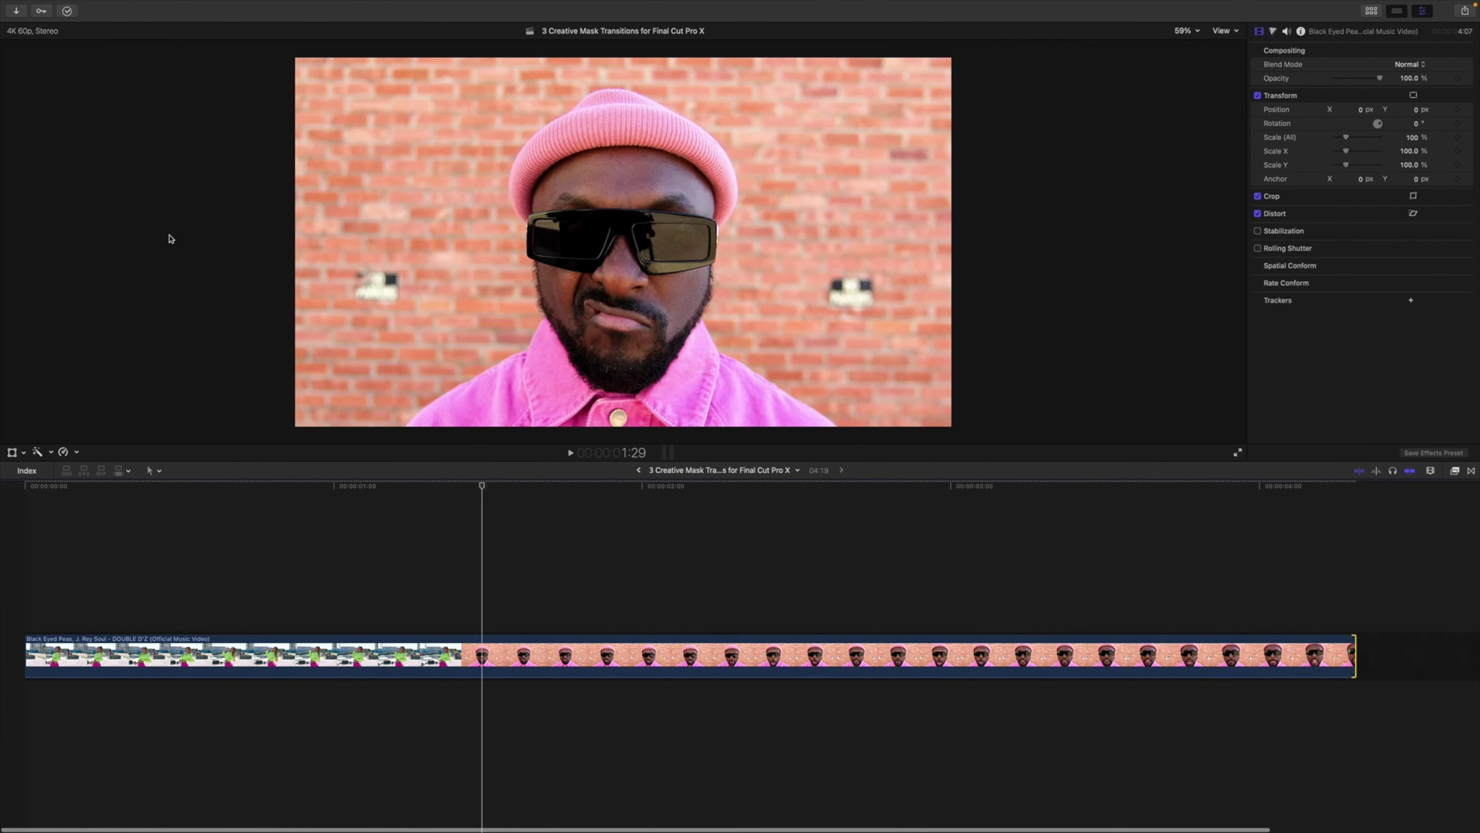
# Split the Black Eyed Peas clip at 1:29, where the close-up starts, and add a freeze frame there
pyautogui.hotkey('shift', 'z')
pyautogui.press('super+equal')
pyautogui.press('super+b')
pyautogui.click(583, 656)
pyautogui.click(121, 7)
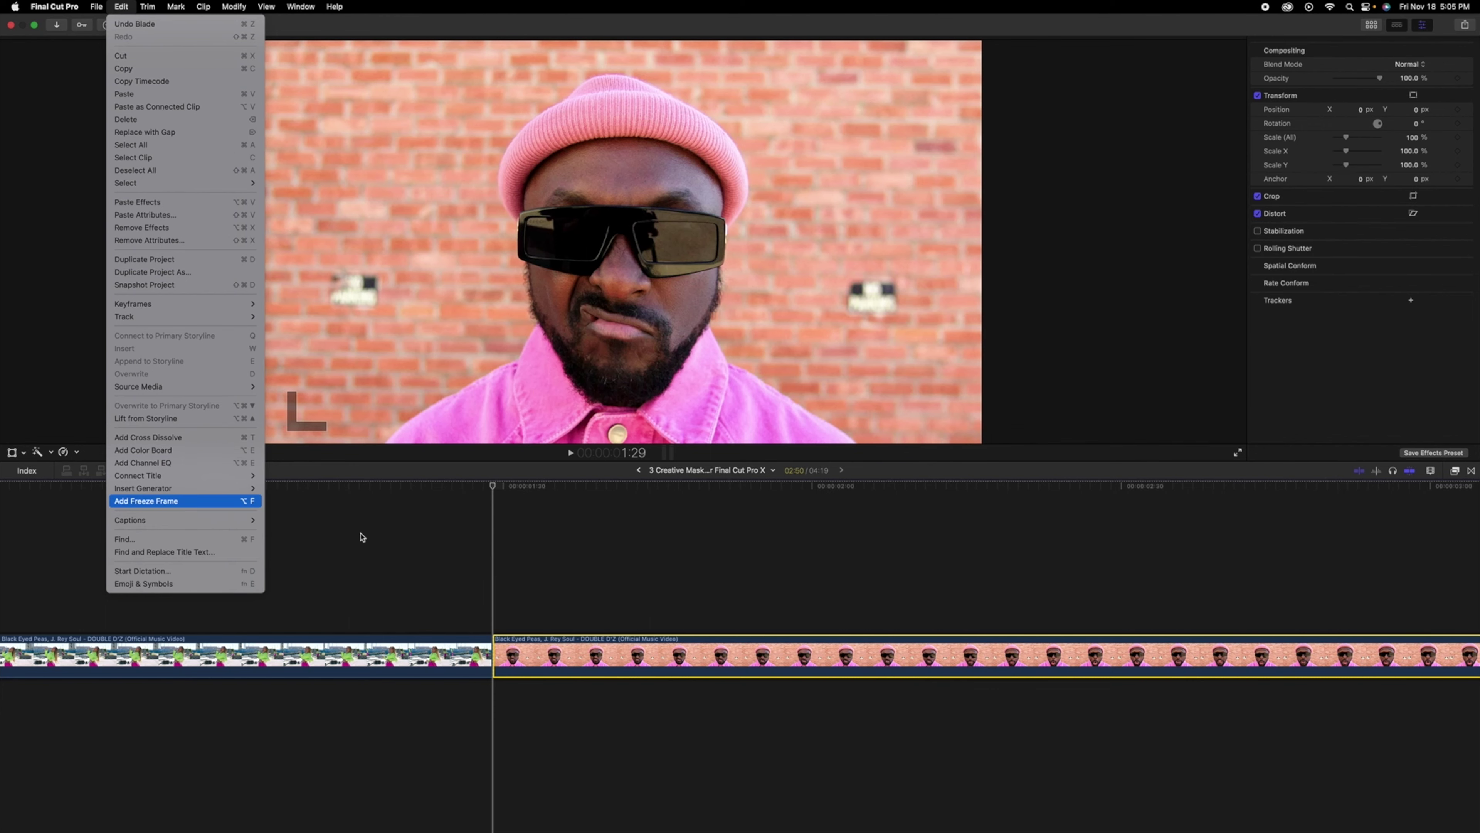
pyautogui.click(186, 501)
# Shorten the freeze frame to 30 frames and connect it above the end of the first clip
pyautogui.press('super+minus')
pyautogui.press('super+minus')
pyautogui.moveTo(645, 651); pyautogui.dragTo(193, 638)
pyautogui.hscroll(-4, 195, 638)
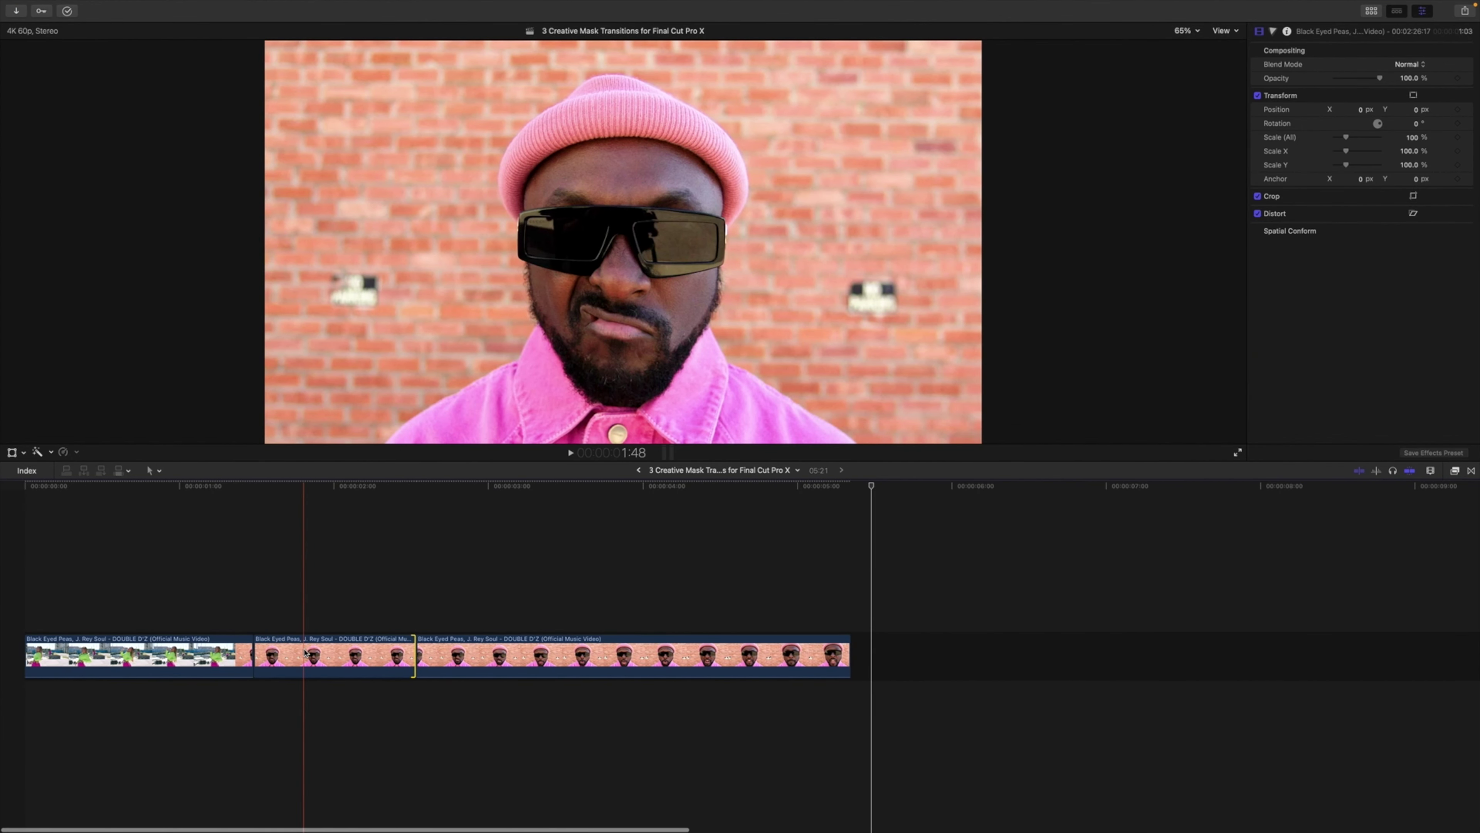
pyautogui.moveTo(305, 652); pyautogui.dragTo(186, 600)
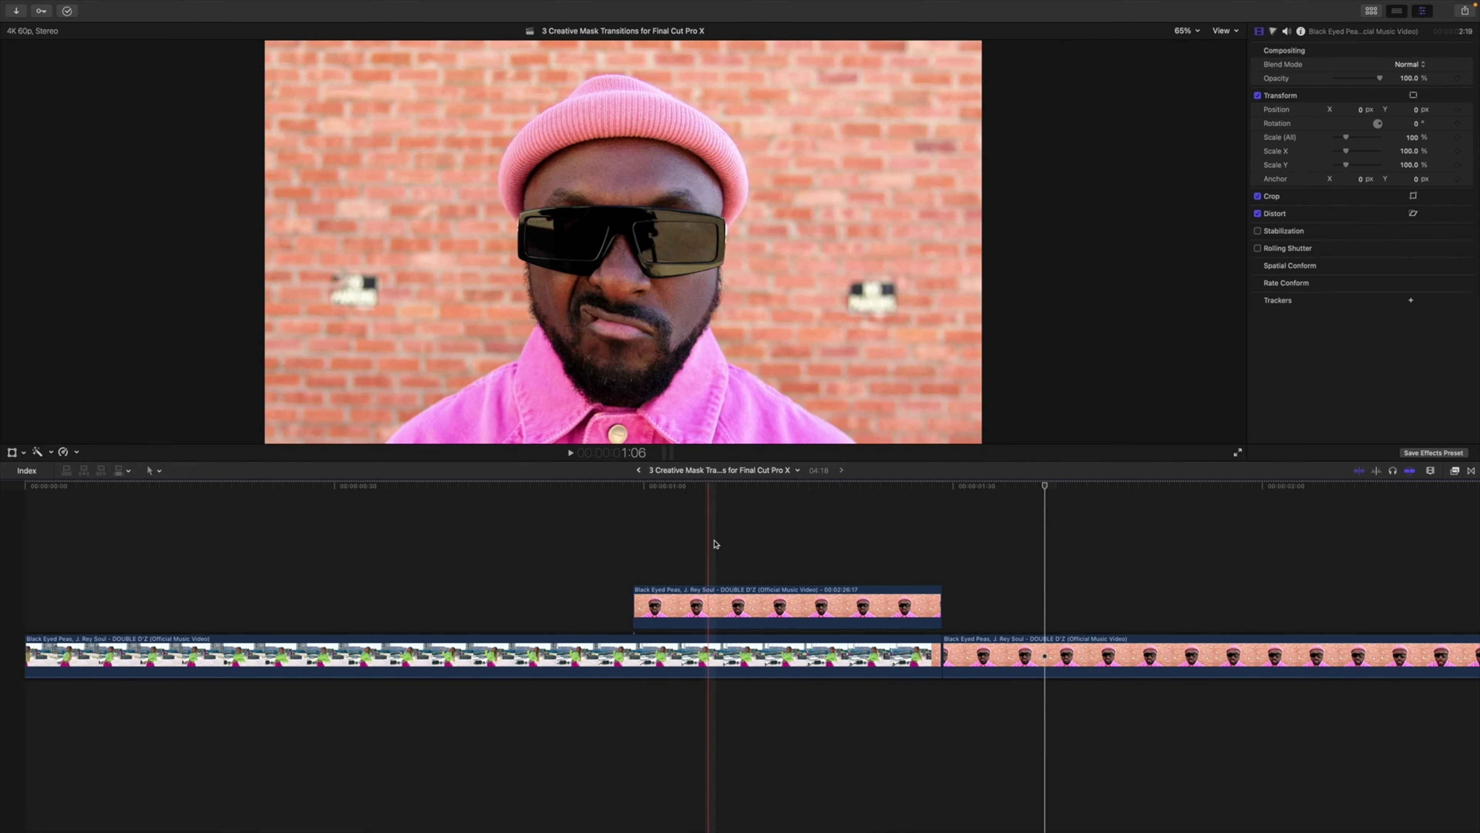
# Apply Draw Mask to the freeze frame and trace the man's shoulders and face, leaving out the pink beanie
pyautogui.click(807, 606)
pyautogui.click(787, 486)
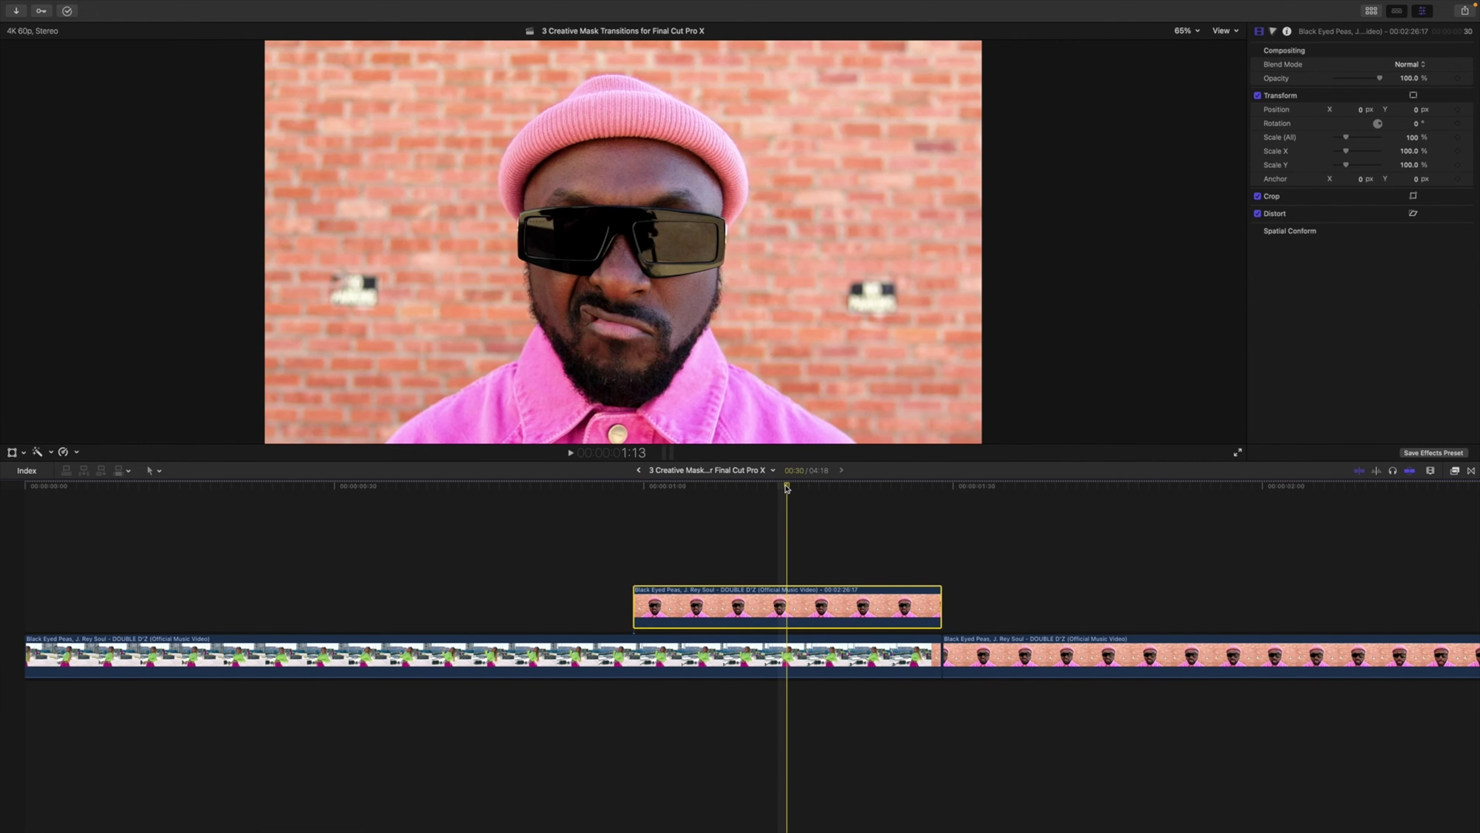
pyautogui.press('super+5')
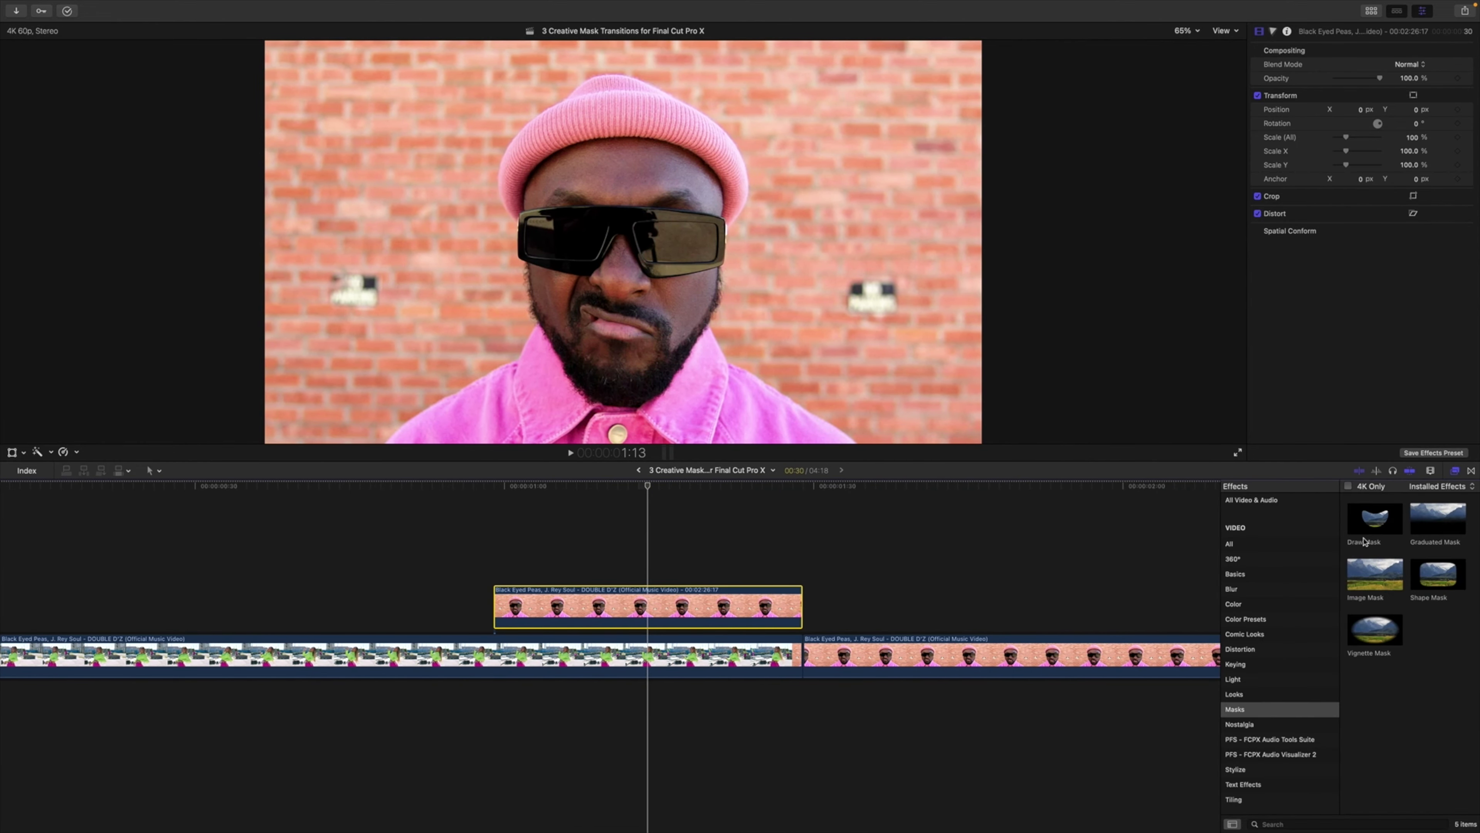
pyautogui.moveTo(1378, 517); pyautogui.dragTo(661, 600)
pyautogui.click(1397, 470)
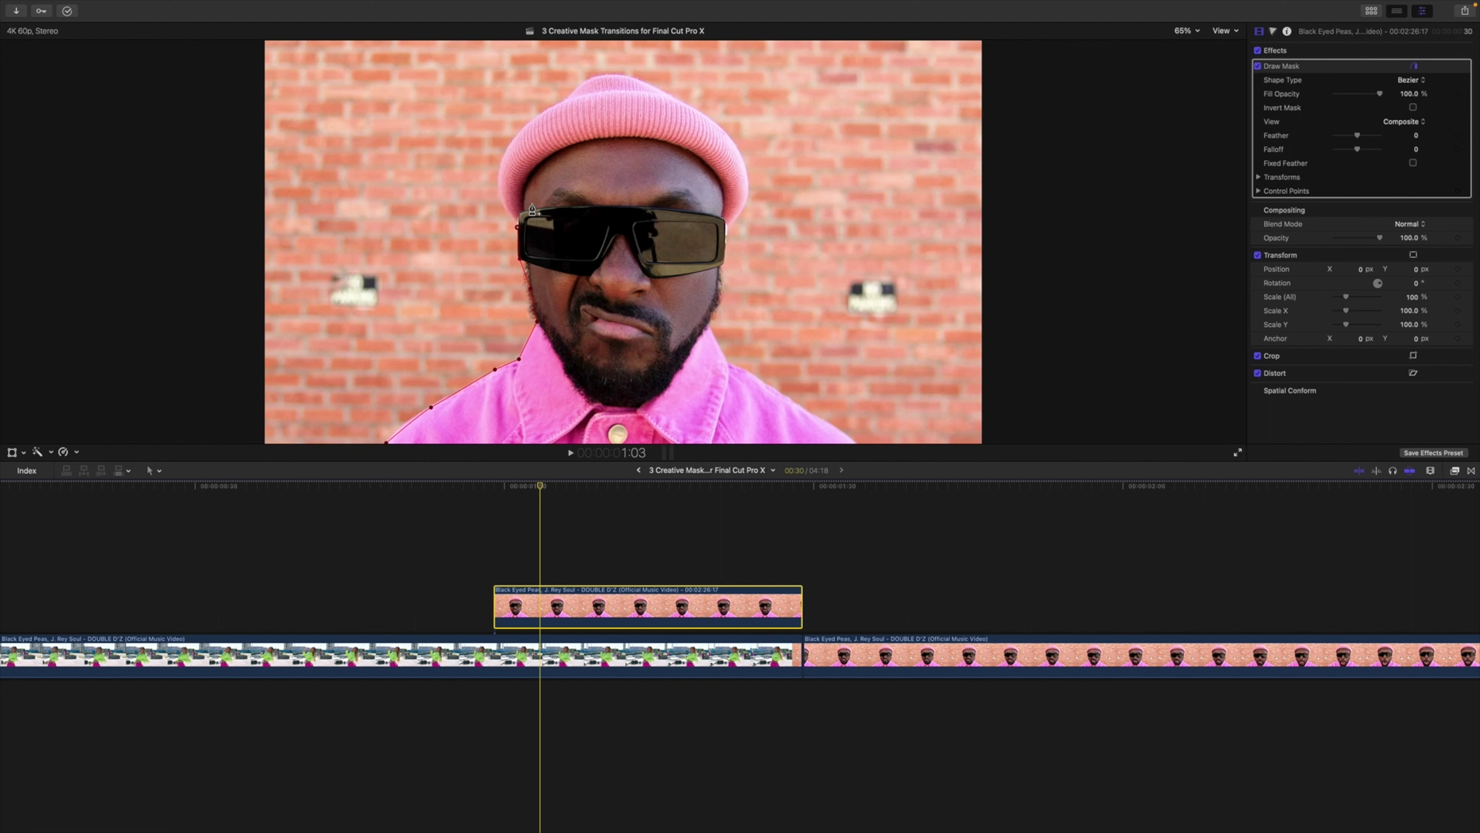
pyautogui.click(519, 214)
pyautogui.click(526, 210)
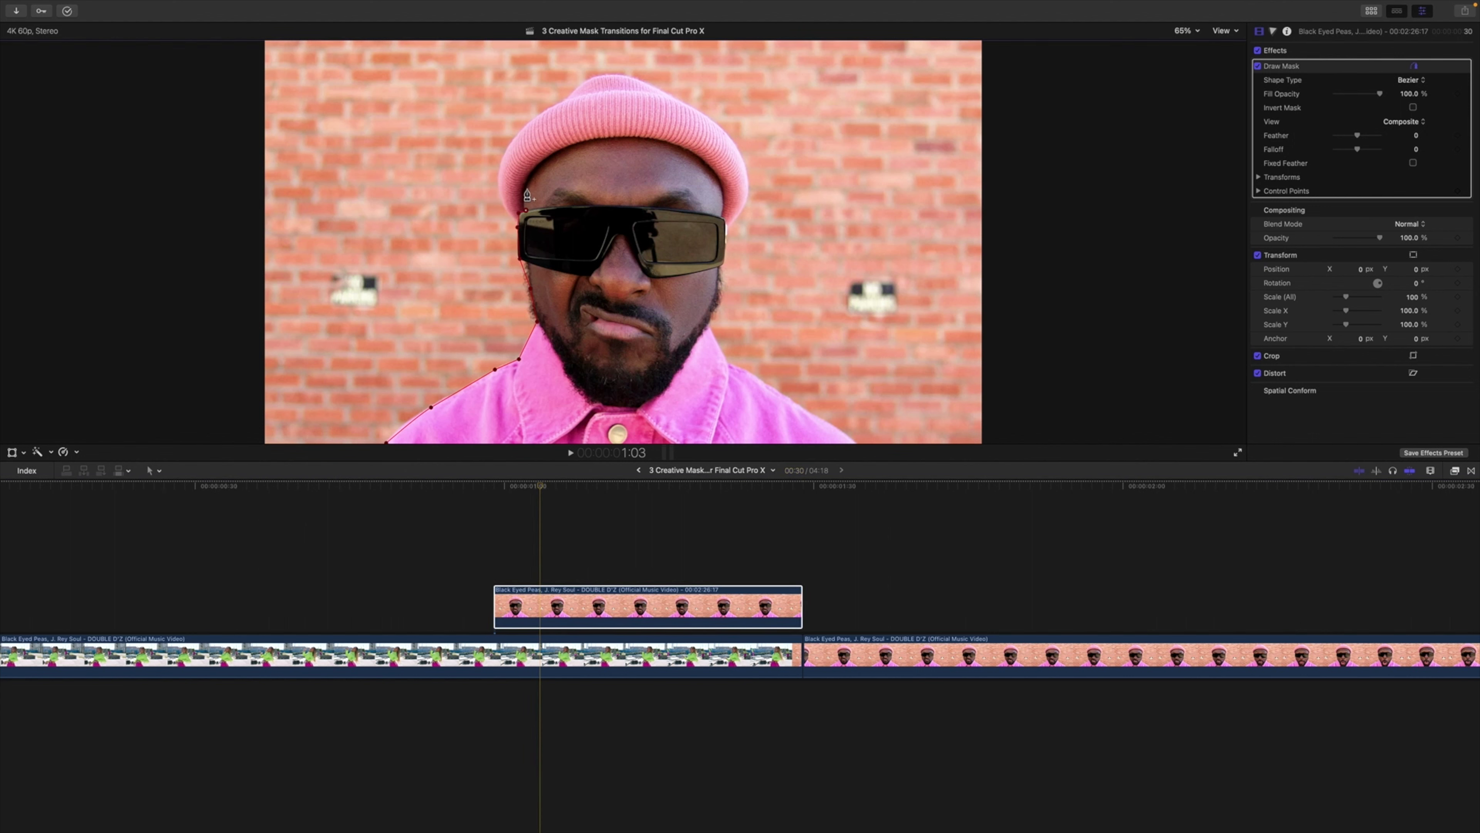
pyautogui.moveTo(573, 147); pyautogui.dragTo(673, 148)
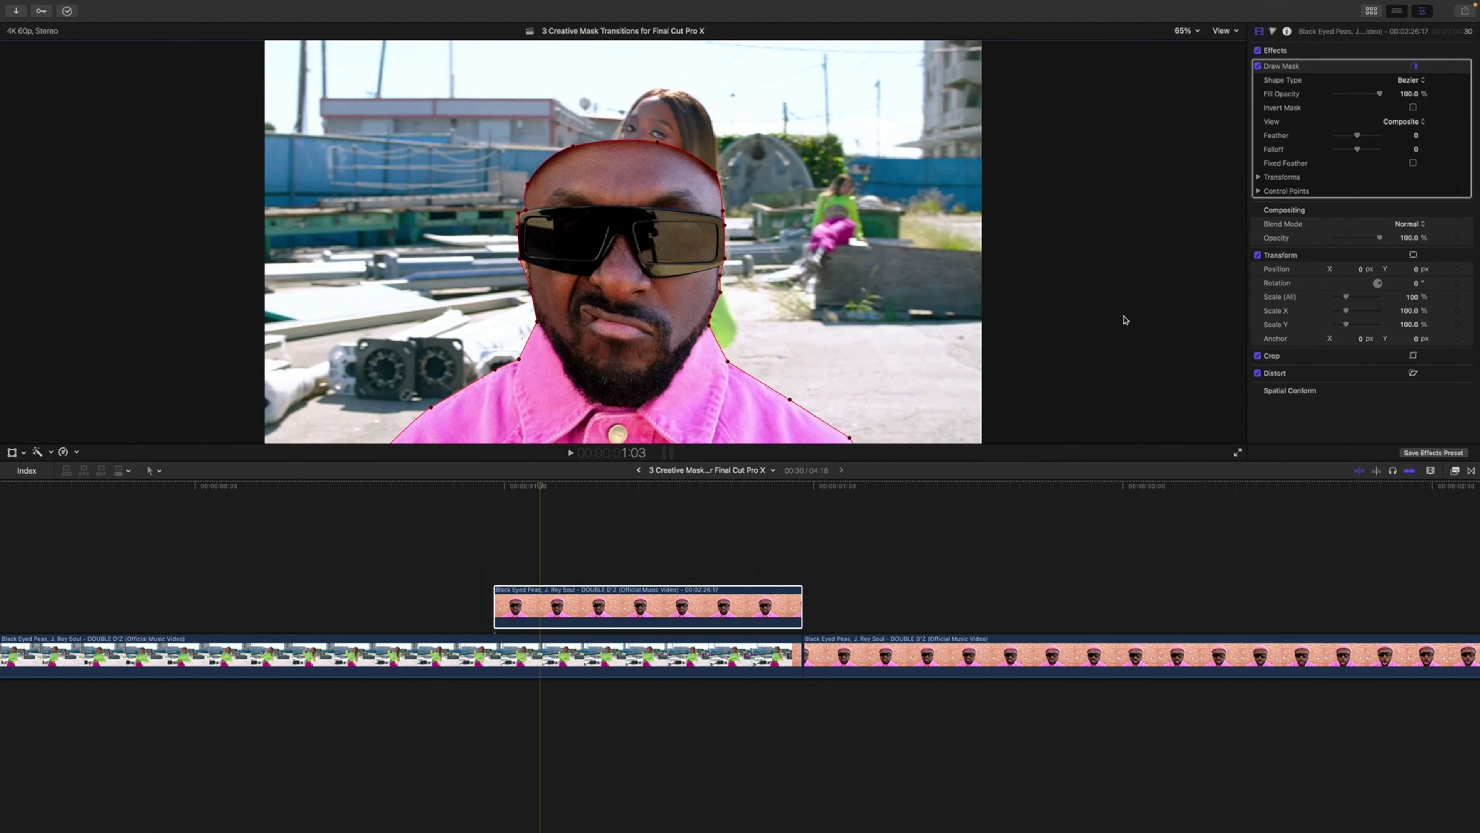
# Duplicate the masked freeze frame onto the layer above, reset its Draw Mask, and trace only the pink beanie
pyautogui.click(572, 611)
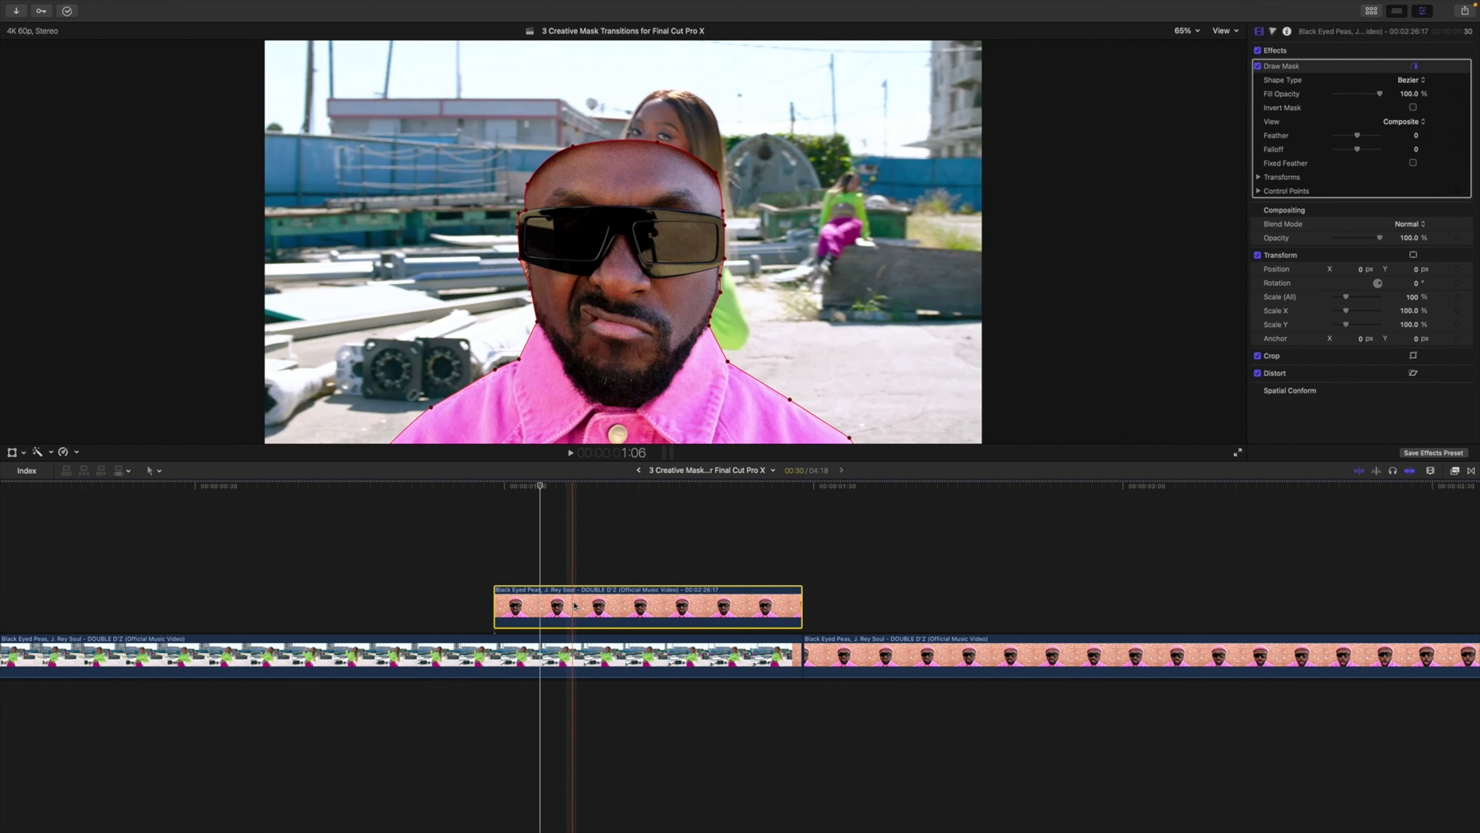
pyautogui.moveTo(574, 607); pyautogui.dragTo(577, 557)
pyautogui.rightClick(1470, 70)
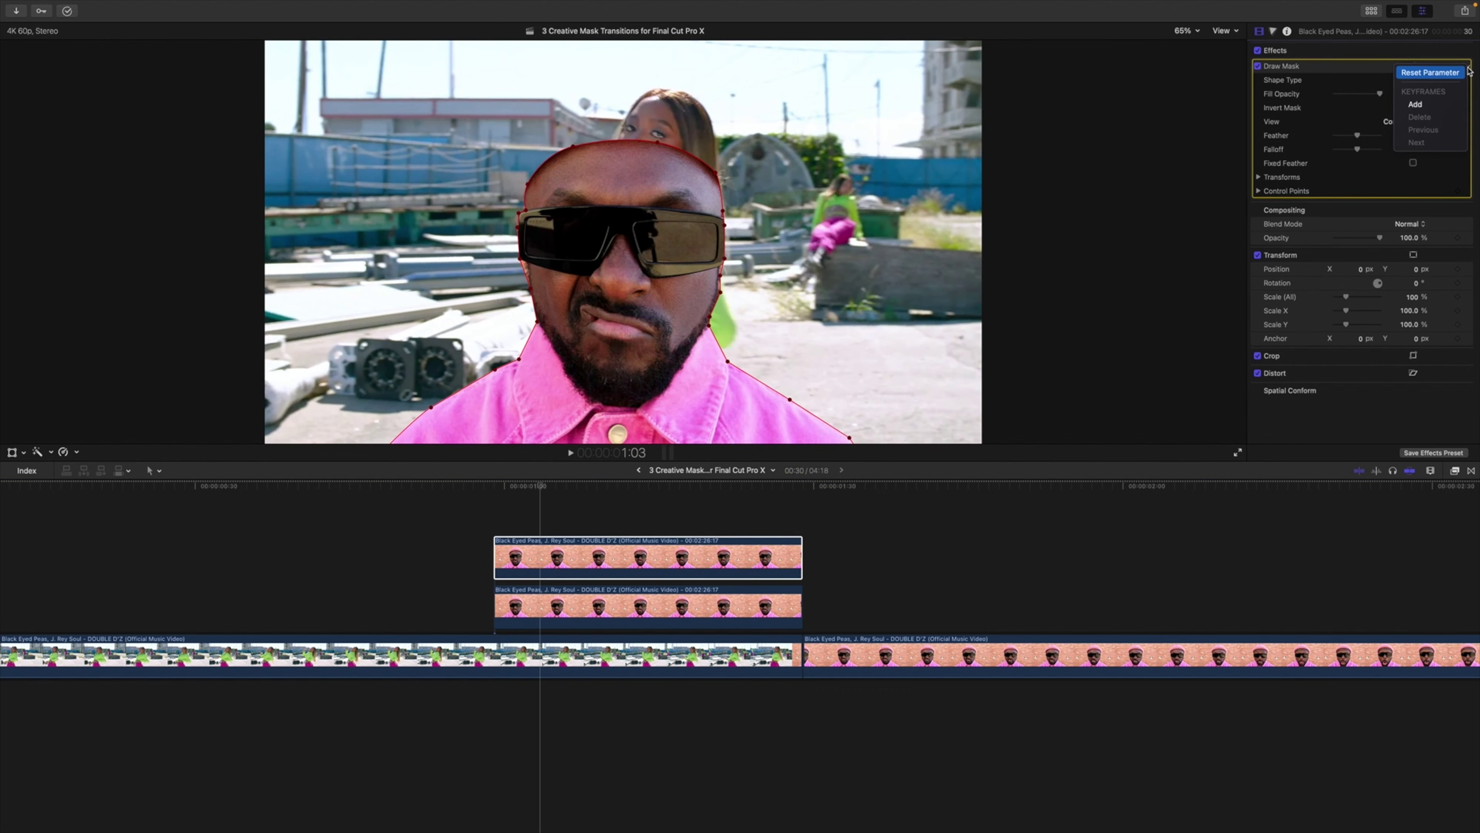
pyautogui.click(1453, 73)
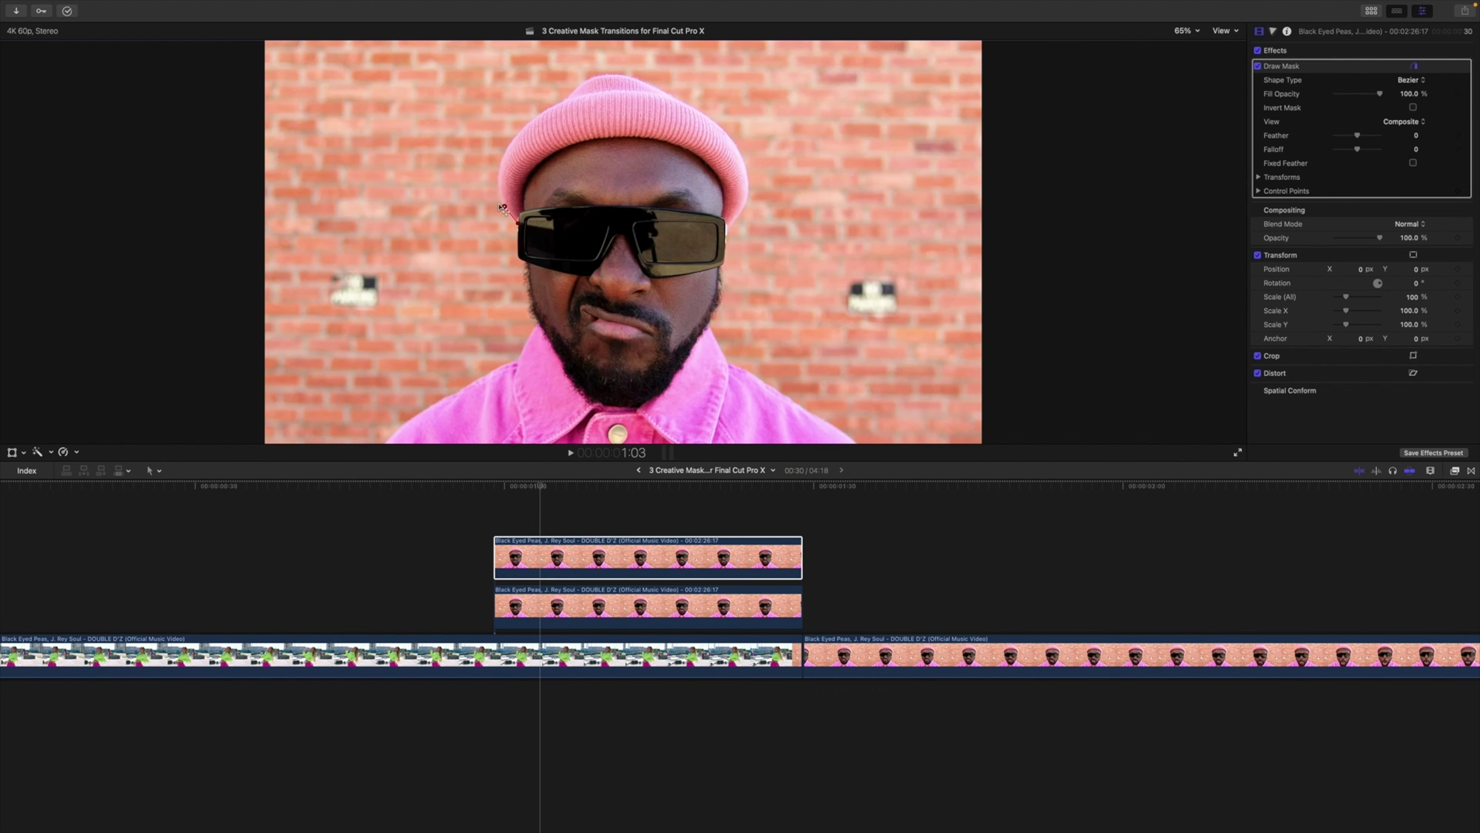
pyautogui.click(520, 229)
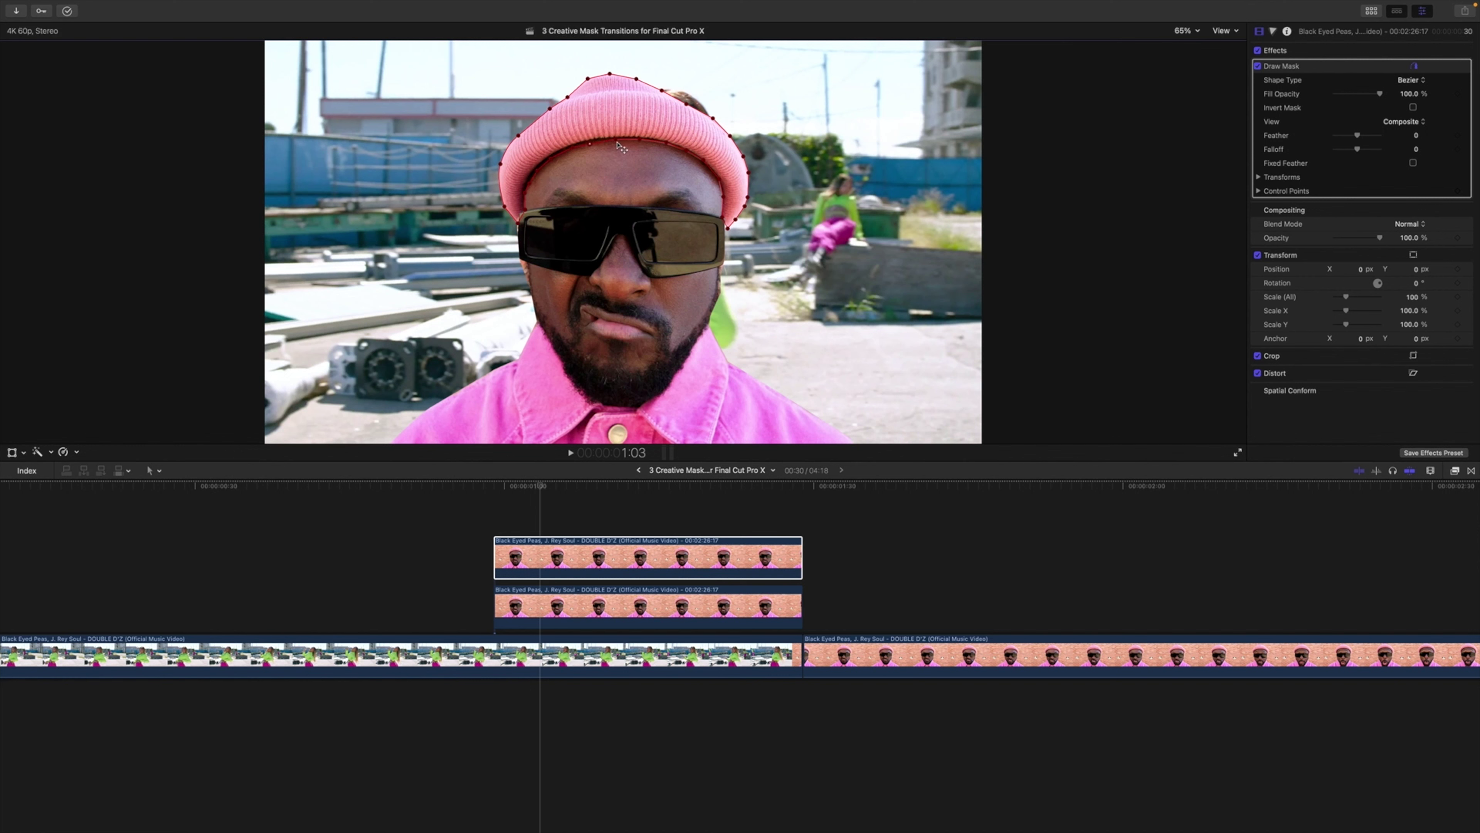
pyautogui.click(692, 197)
# Disable and re-enable the beanie and face layers in turn to check both cutouts
pyautogui.press('v')
pyautogui.press('v')
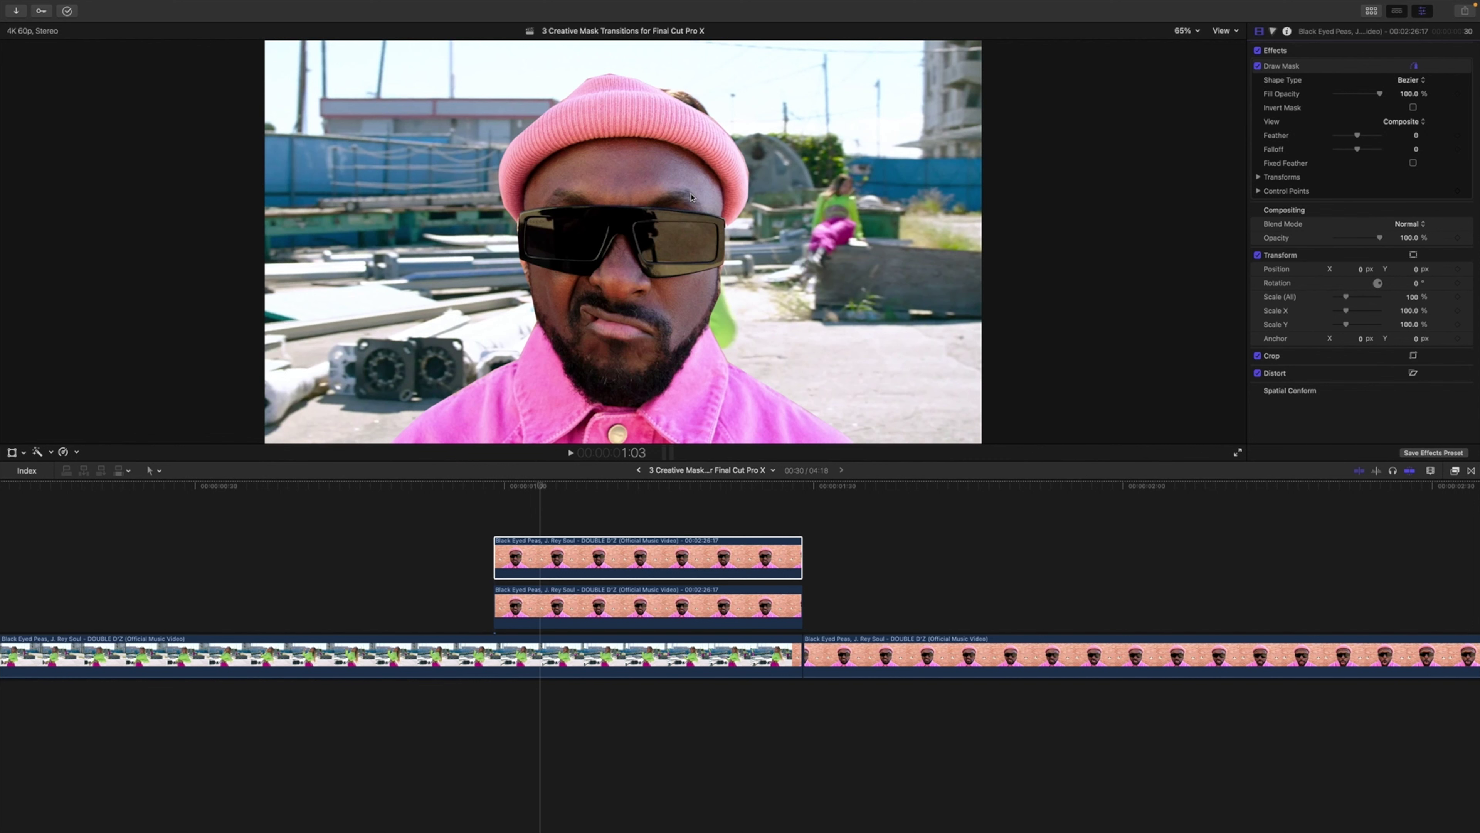
pyautogui.click(554, 613)
pyautogui.press('v')
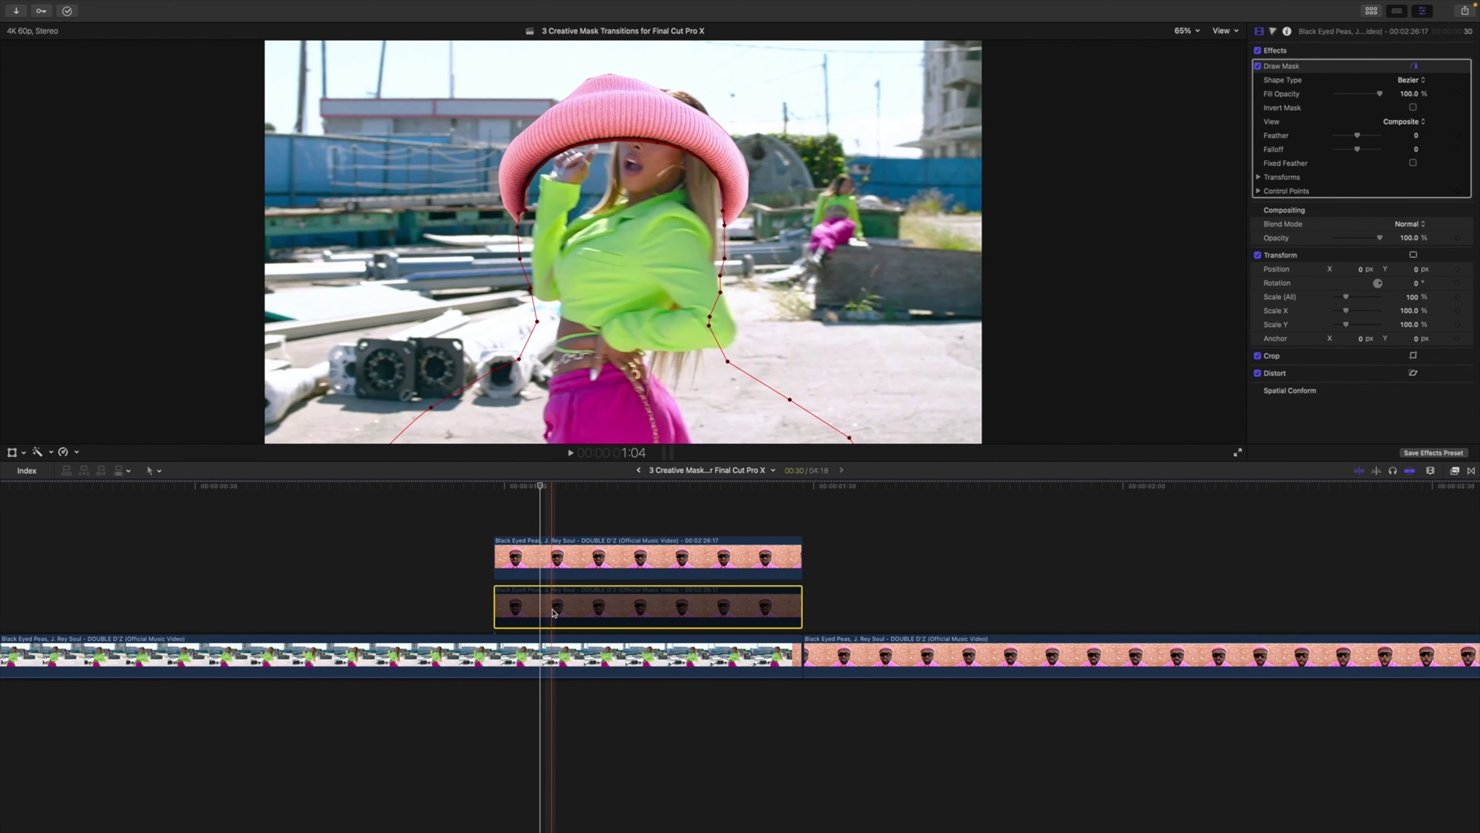
pyautogui.press('v')
pyautogui.click(496, 561)
pyautogui.press('v')
pyautogui.press('v')
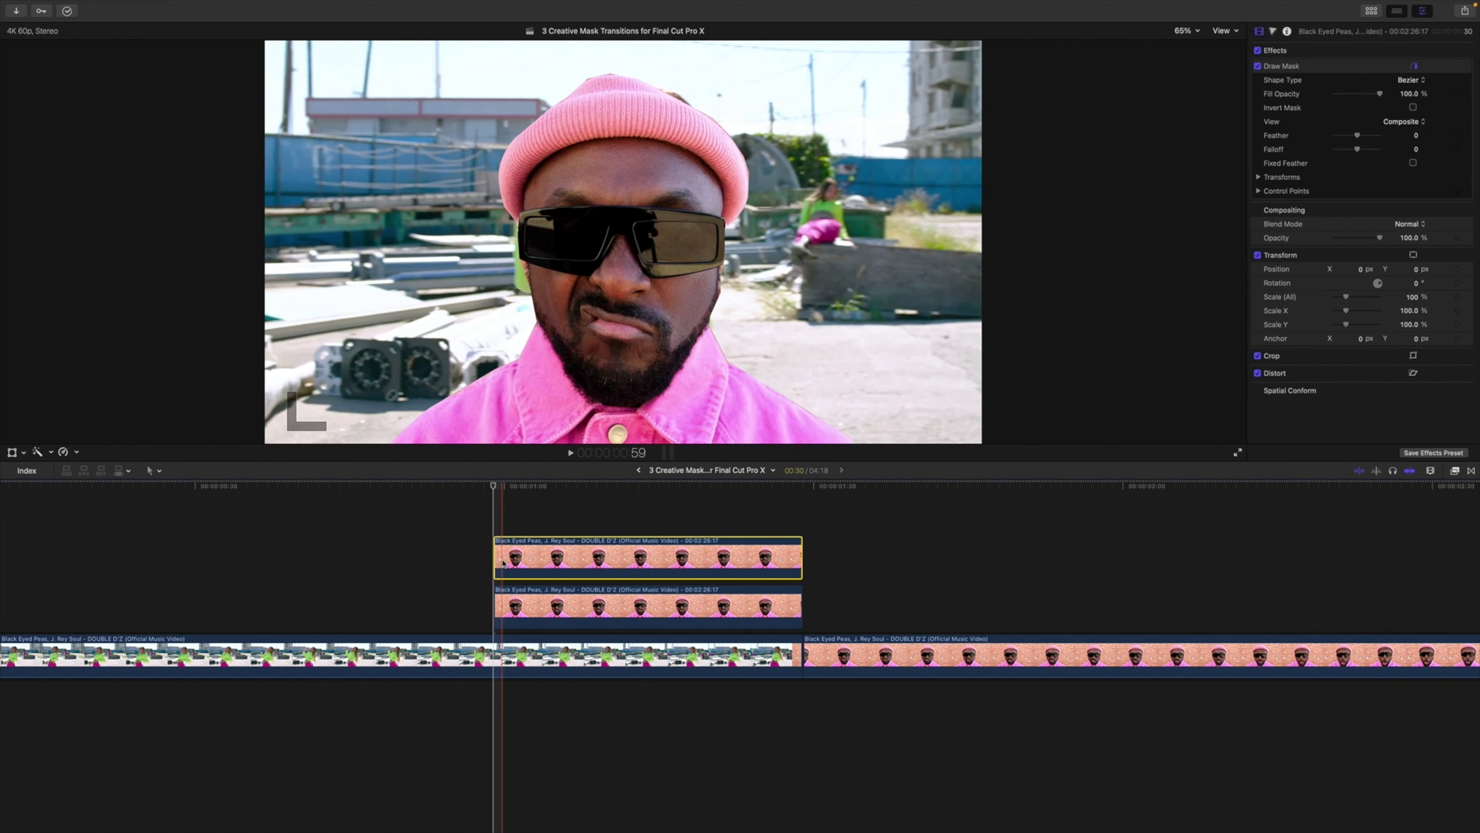
# Keyframe the beanie clip's vertical position from about 1006 px at its start back to its original place at its end
pyautogui.hotkey('shift', 't')
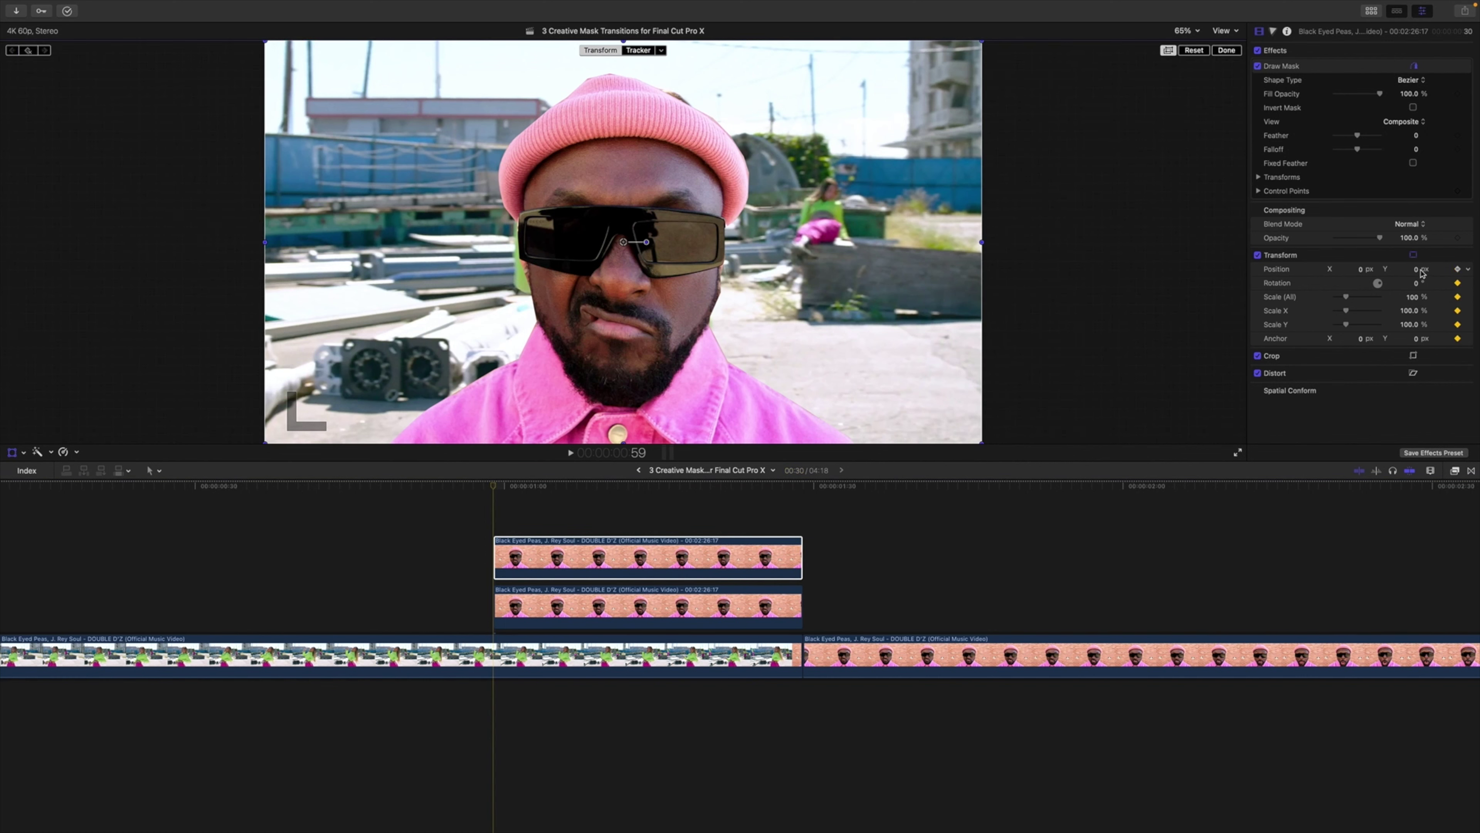
pyautogui.moveTo(1414, 269); pyautogui.dragTo(1414, 114)
pyautogui.moveTo(1413, 198); pyautogui.dragTo(1413, 149)
pyautogui.moveTo(494, 487); pyautogui.dragTo(797, 490)
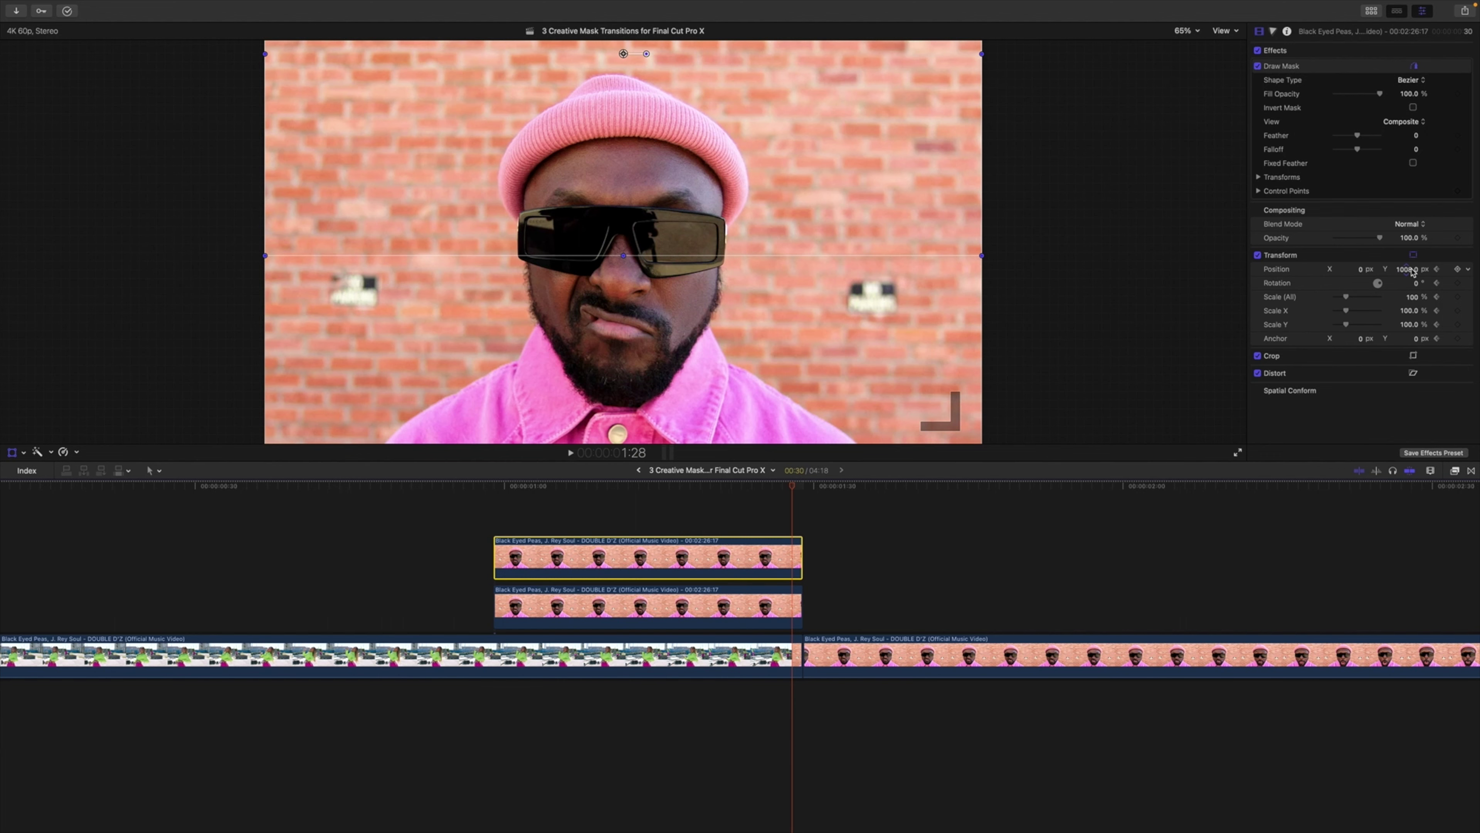
pyautogui.click(1411, 270)
pyautogui.moveTo(758, 485); pyautogui.dragTo(494, 486)
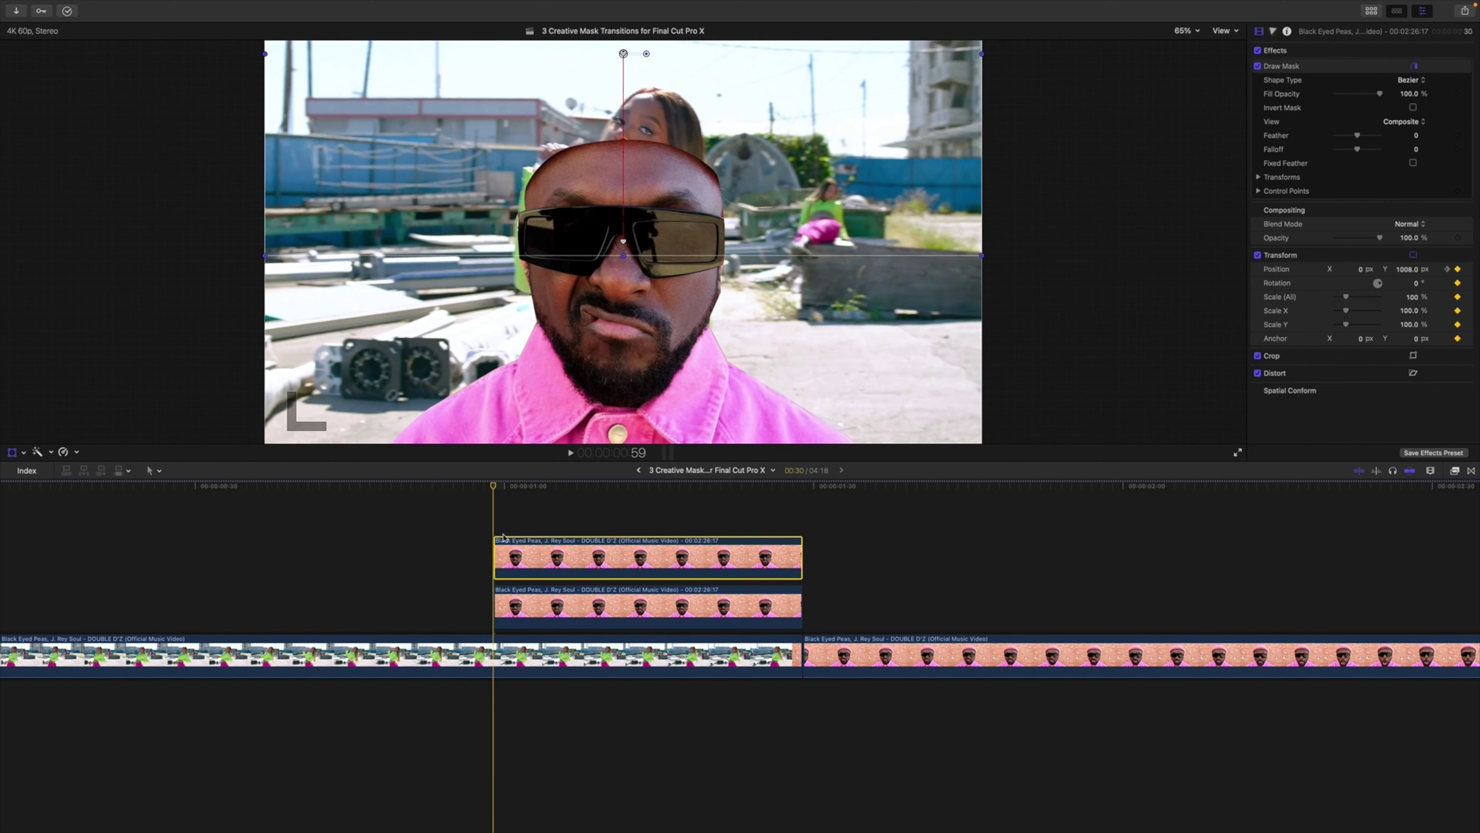
# Add transform keyframes at the start of the face clip and lower its vertical position to about -1684 px
pyautogui.click(526, 616)
pyautogui.click(37, 51)
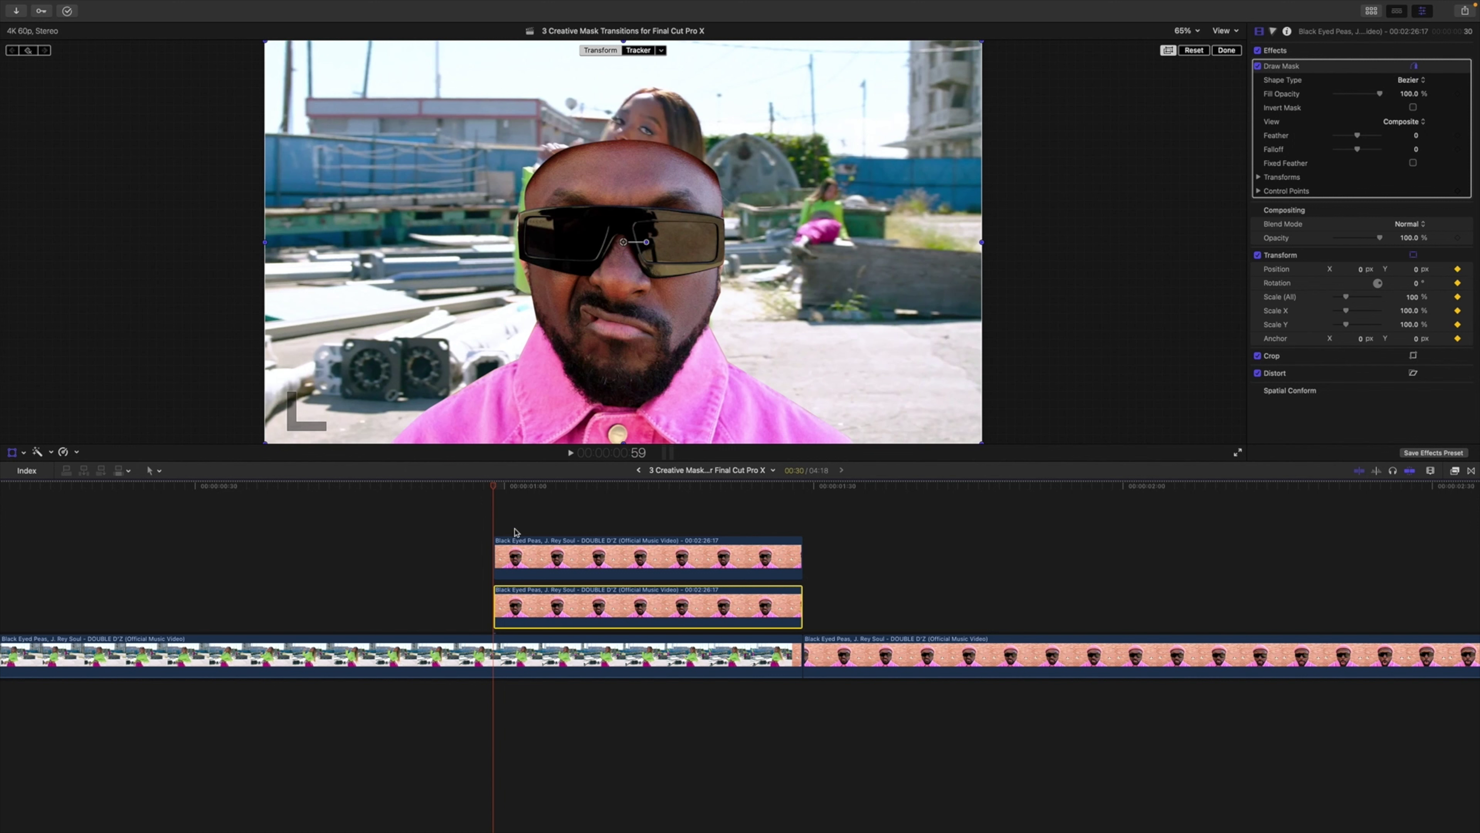
pyautogui.click(1418, 268)
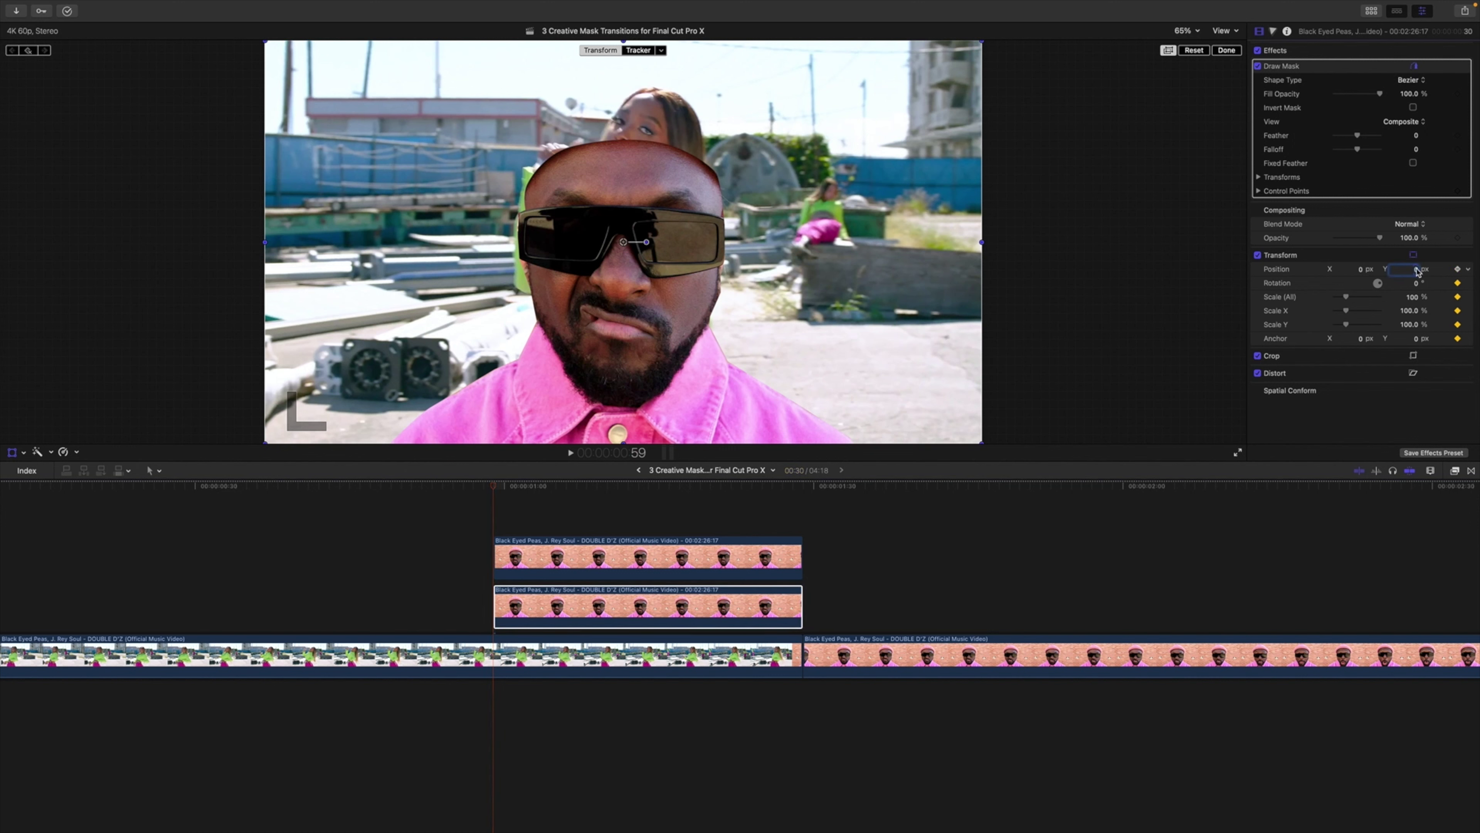
pyautogui.moveTo(1418, 272); pyautogui.dragTo(1419, 397)
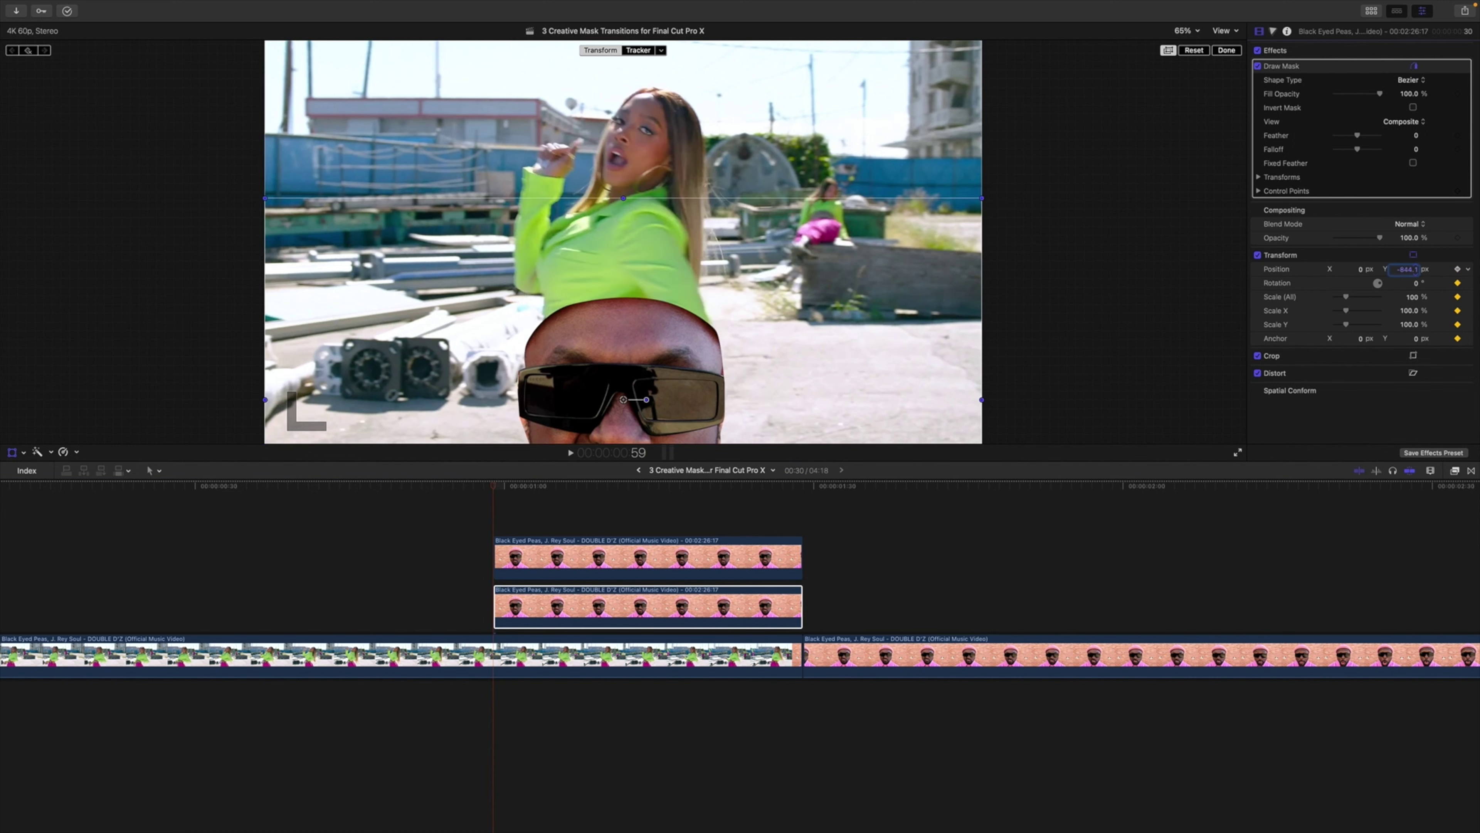
pyautogui.moveTo(1418, 332); pyautogui.dragTo(1417, 397)
# Add transform keyframes on the face clip's last frame with vertical position 0 px, and play the animation
pyautogui.click(802, 486)
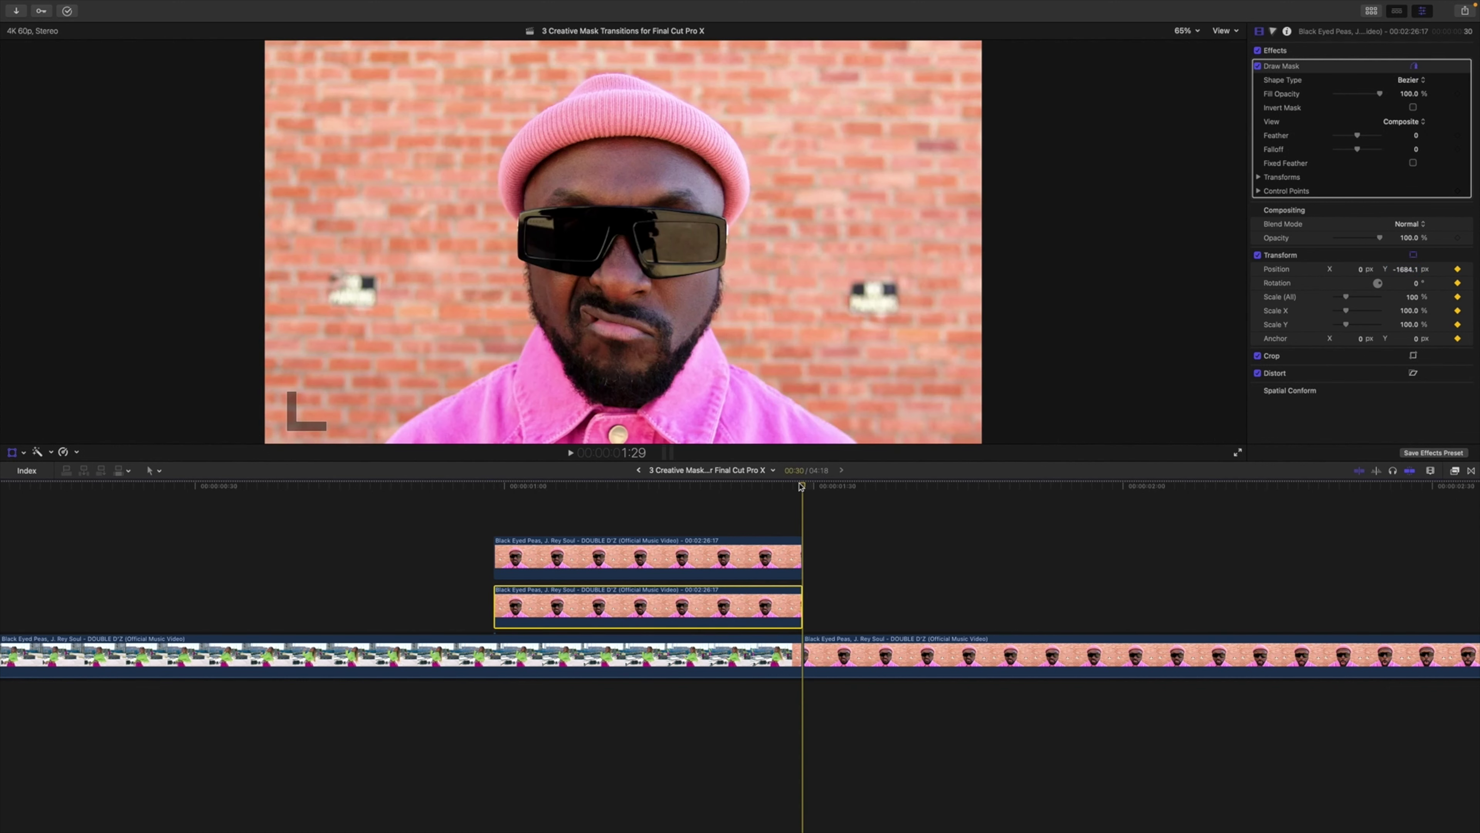
pyautogui.press('Left')
pyautogui.click(1457, 269)
pyautogui.click(1409, 269)
pyautogui.write('0')
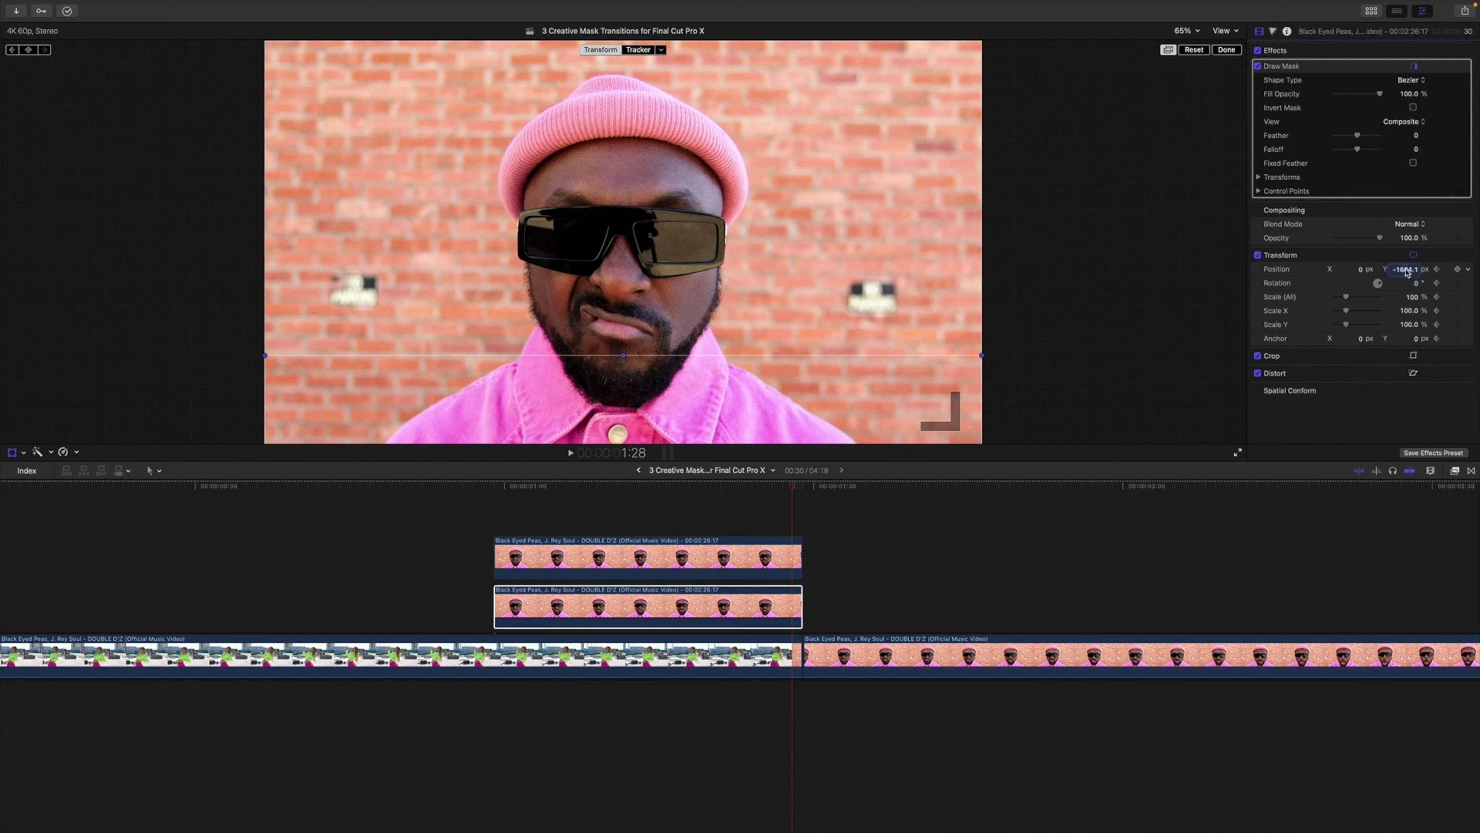
pyautogui.press('Return')
pyautogui.click(1239, 51)
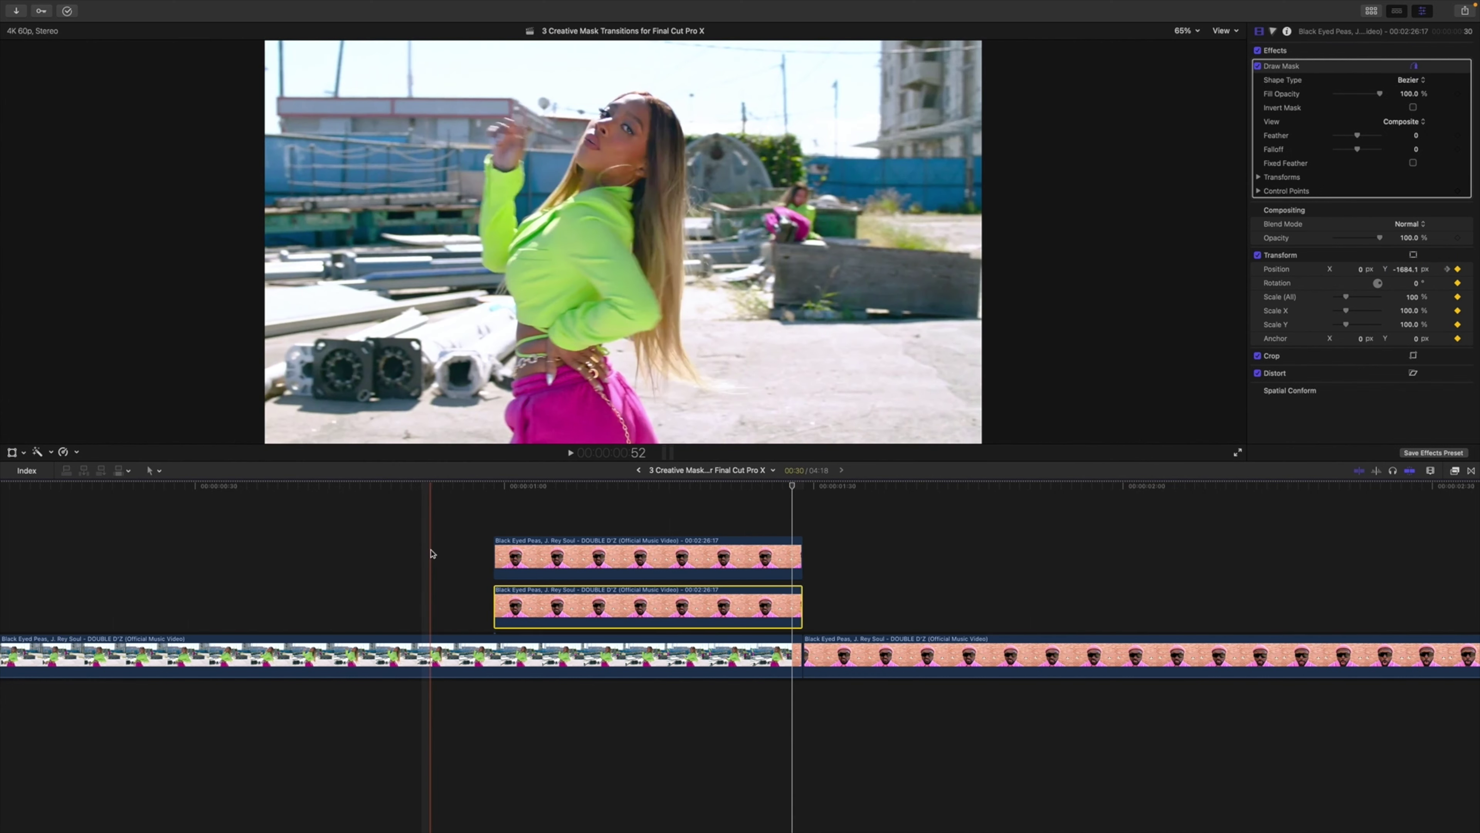
pyautogui.press('space')
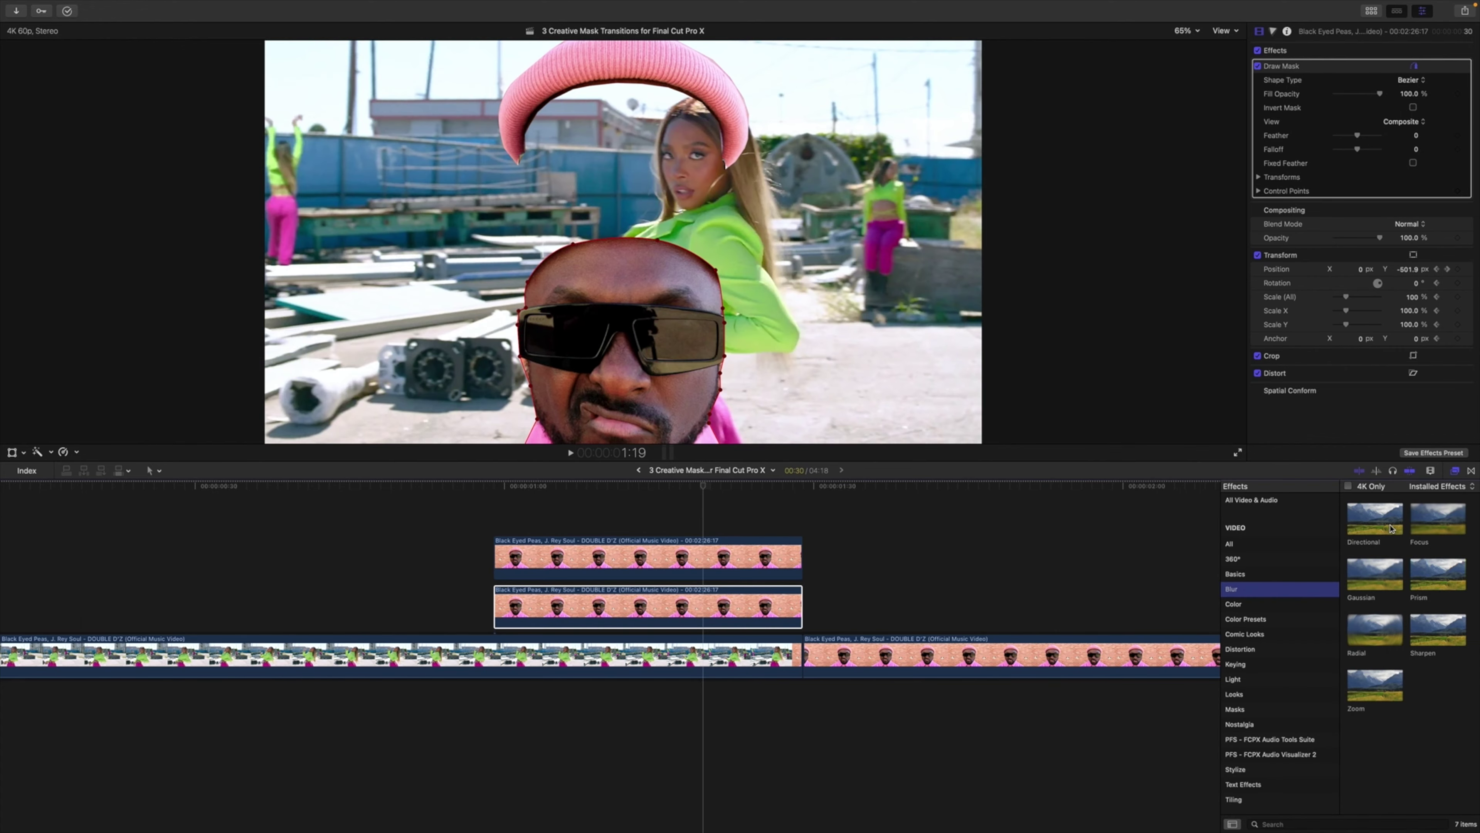
# Apply the Directional blur effect to both the beanie clip and the face clip
pyautogui.moveTo(1378, 522); pyautogui.dragTo(641, 563)
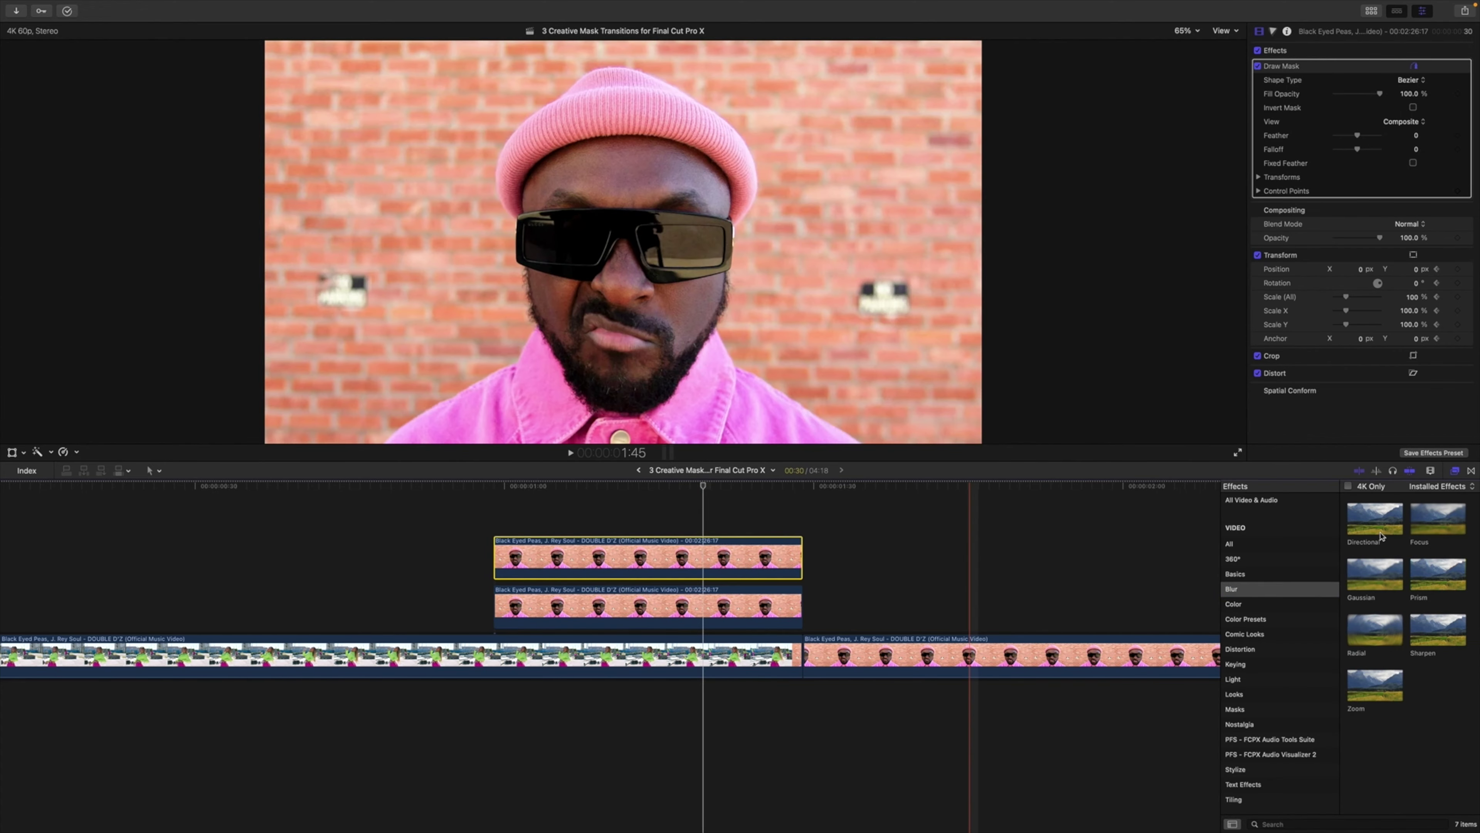
pyautogui.moveTo(1381, 535); pyautogui.dragTo(677, 600)
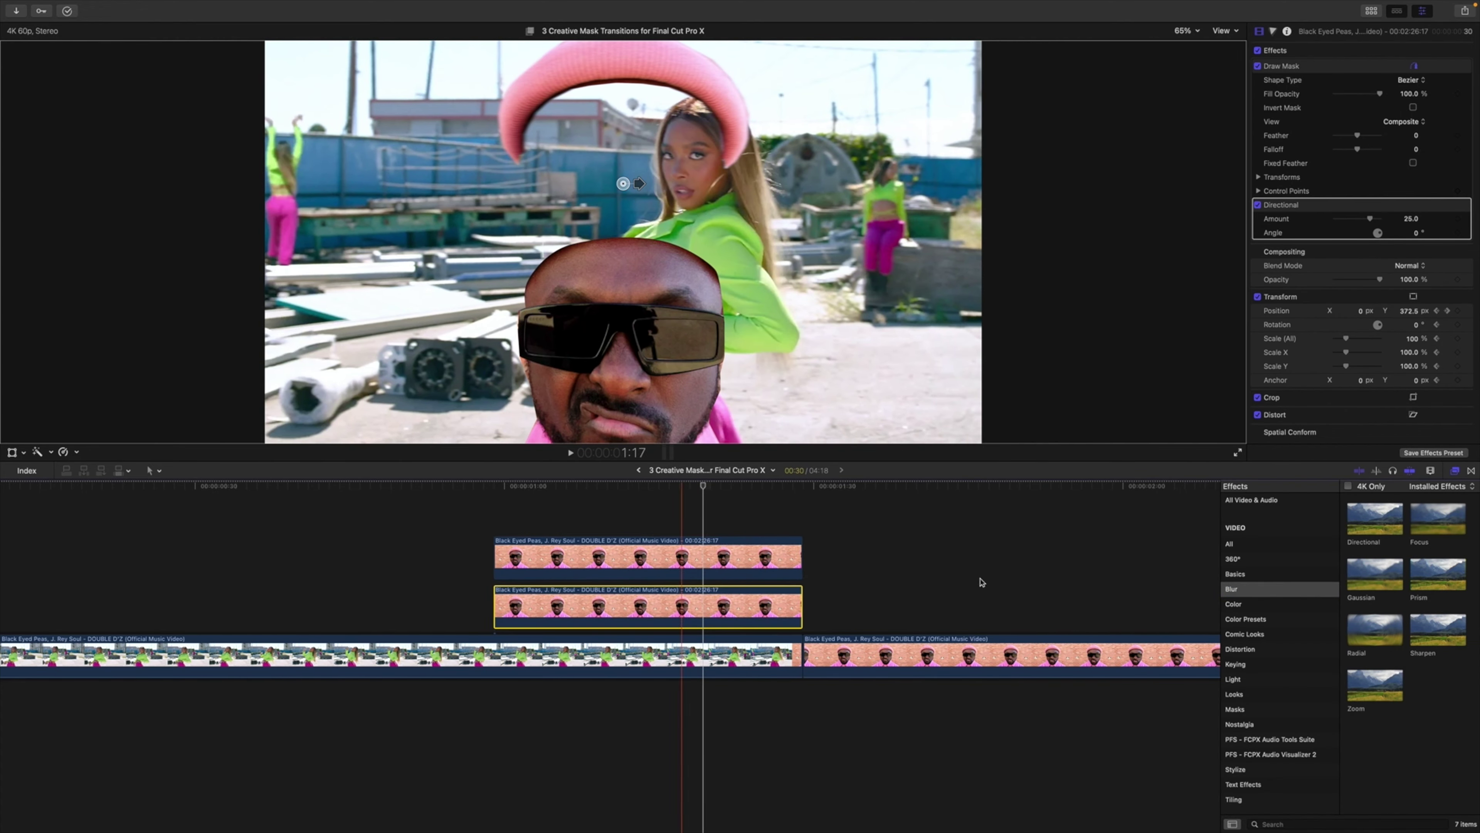
pyautogui.press('super+5')
# Keyframe a scale bounce every two frames on the following brick-wall shot, starting at 106% and settling at 100% at frame 1:35
pyautogui.click(606, 486)
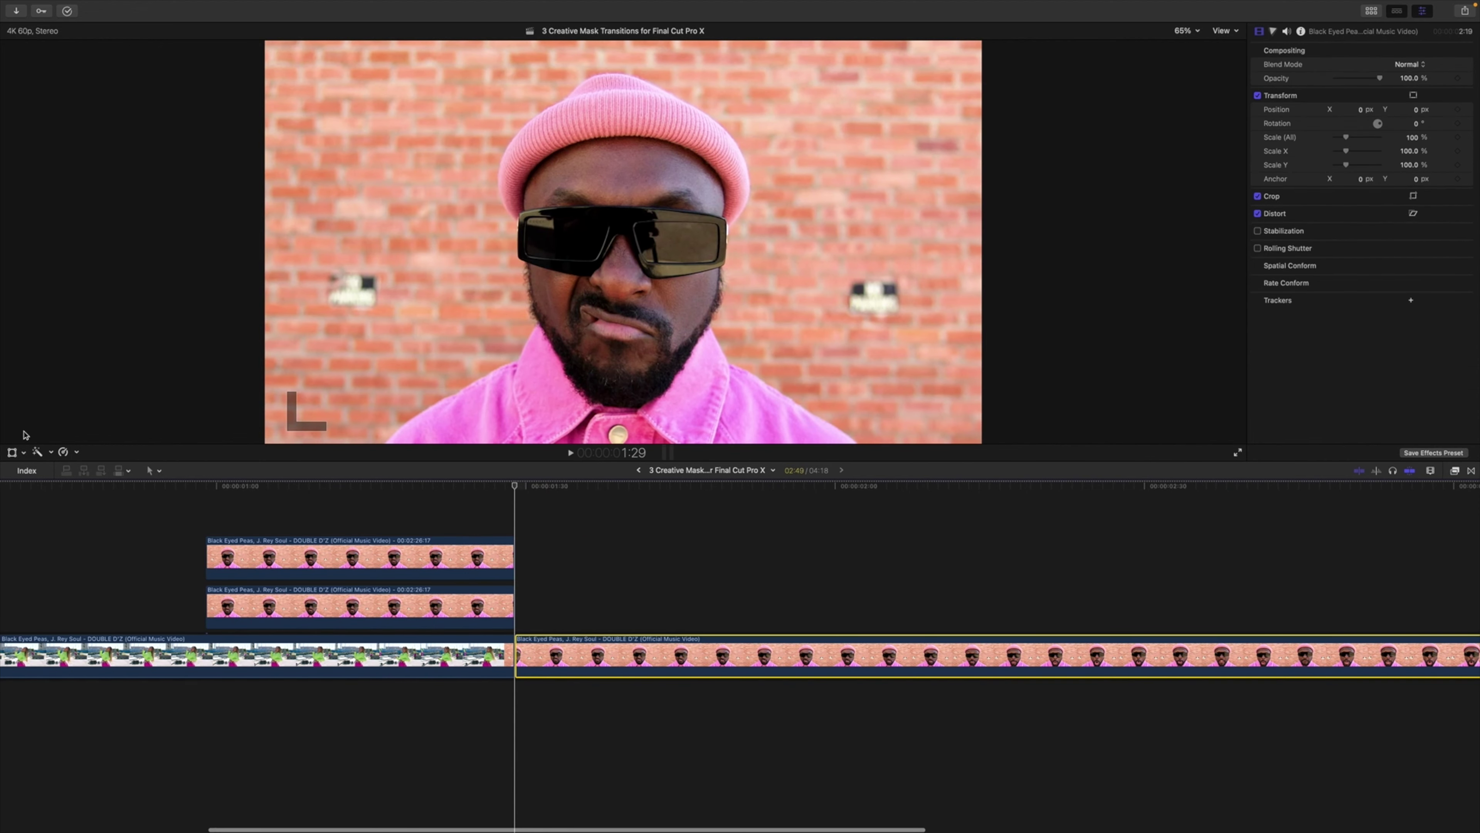
pyautogui.click(12, 451)
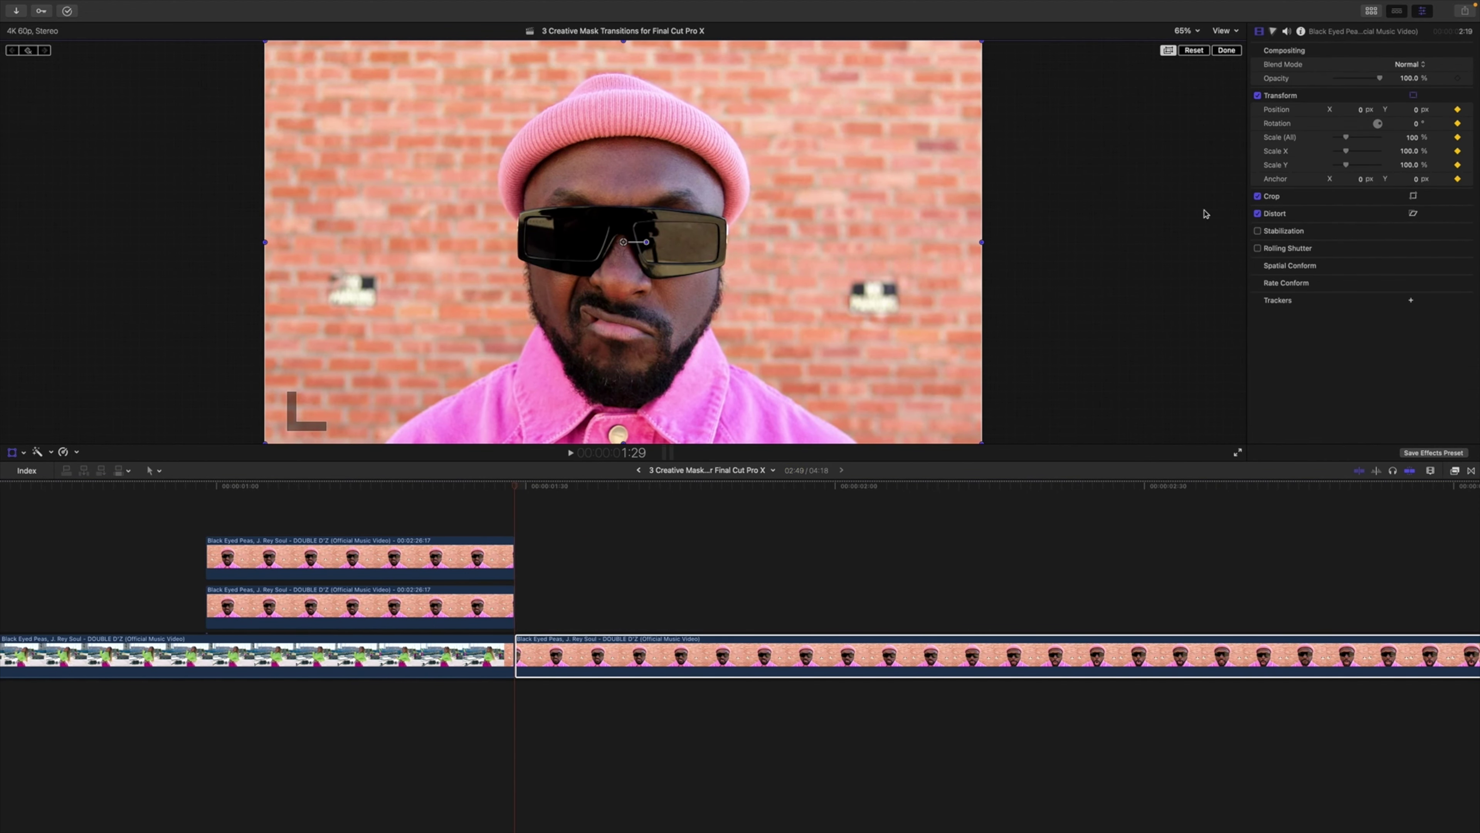
pyautogui.moveTo(1410, 140); pyautogui.dragTo(1417, 138)
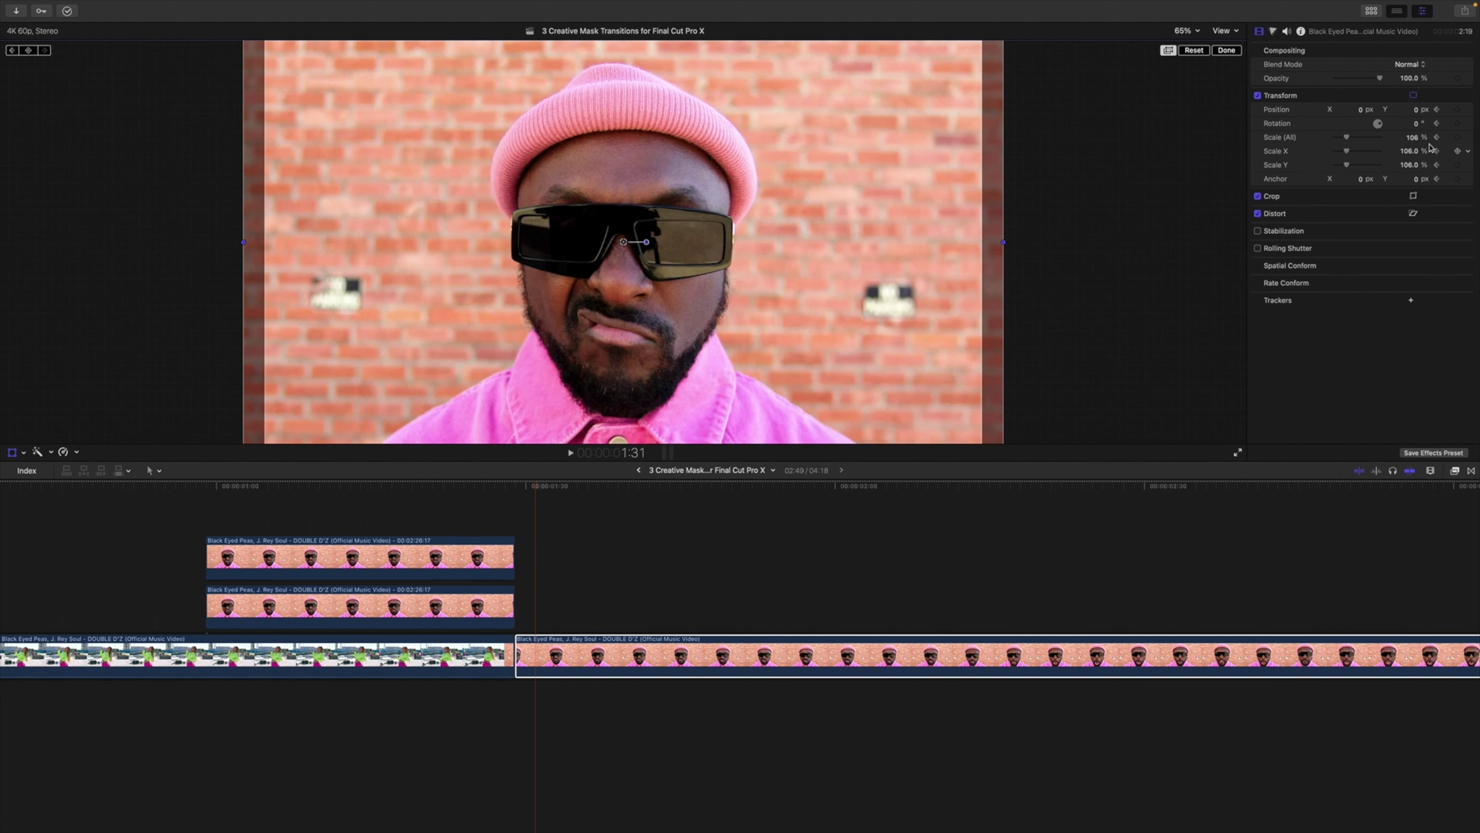
pyautogui.moveTo(1412, 138); pyautogui.dragTo(1396, 138)
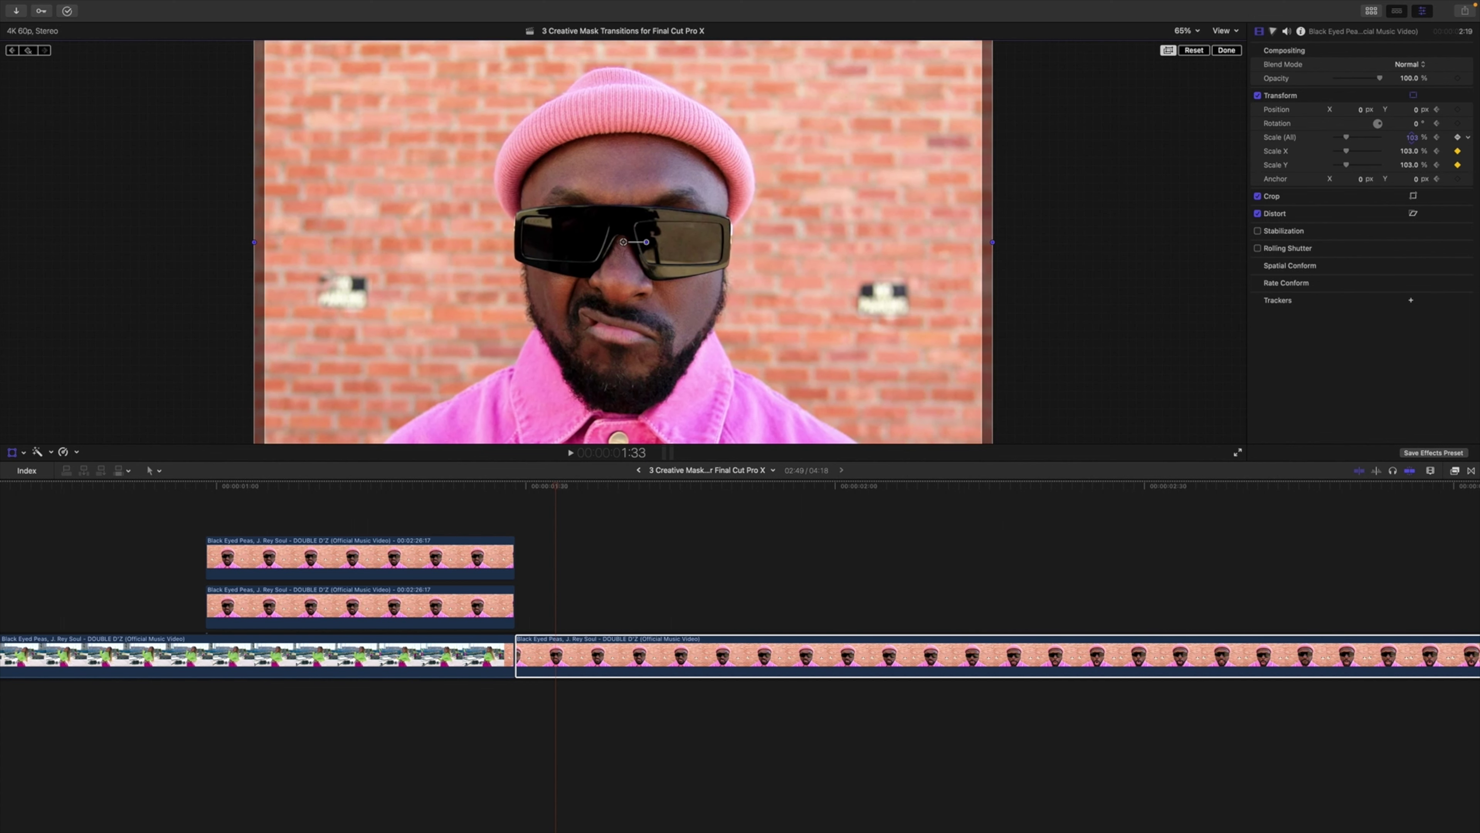
pyautogui.click(1412, 139)
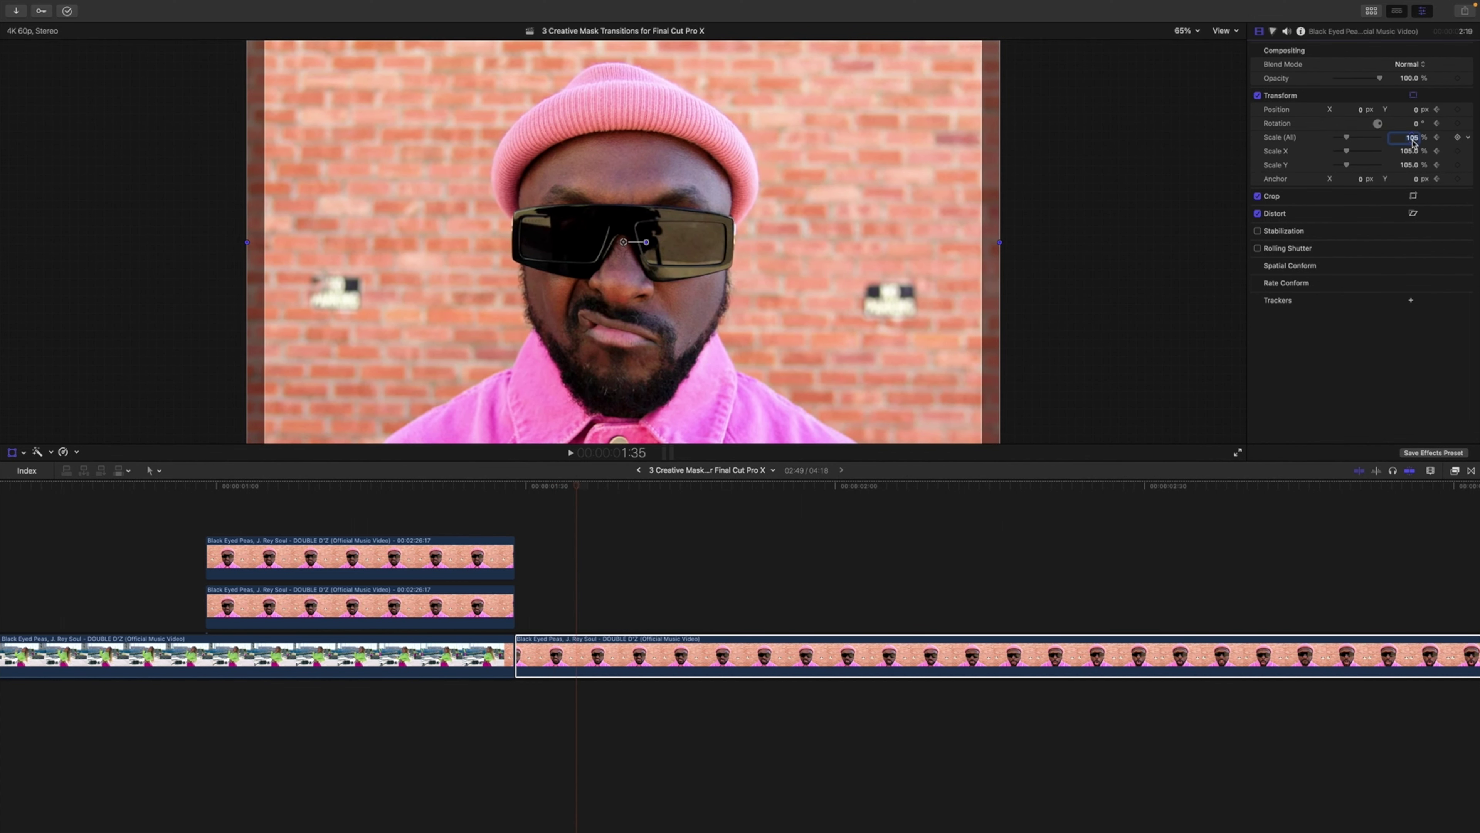
pyautogui.press('BackSpace')
pyautogui.press('Return')
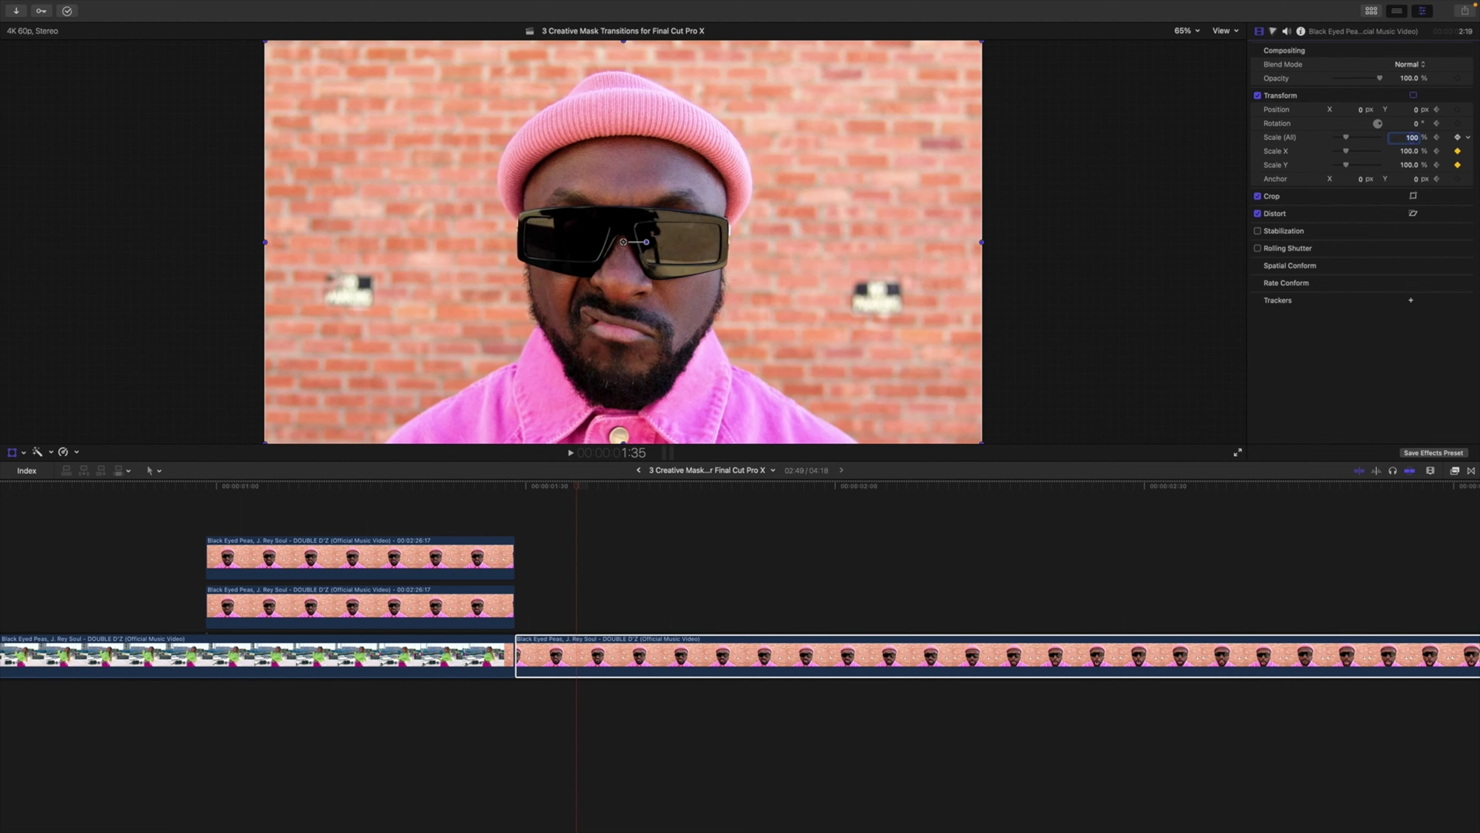
pyautogui.click(1224, 53)
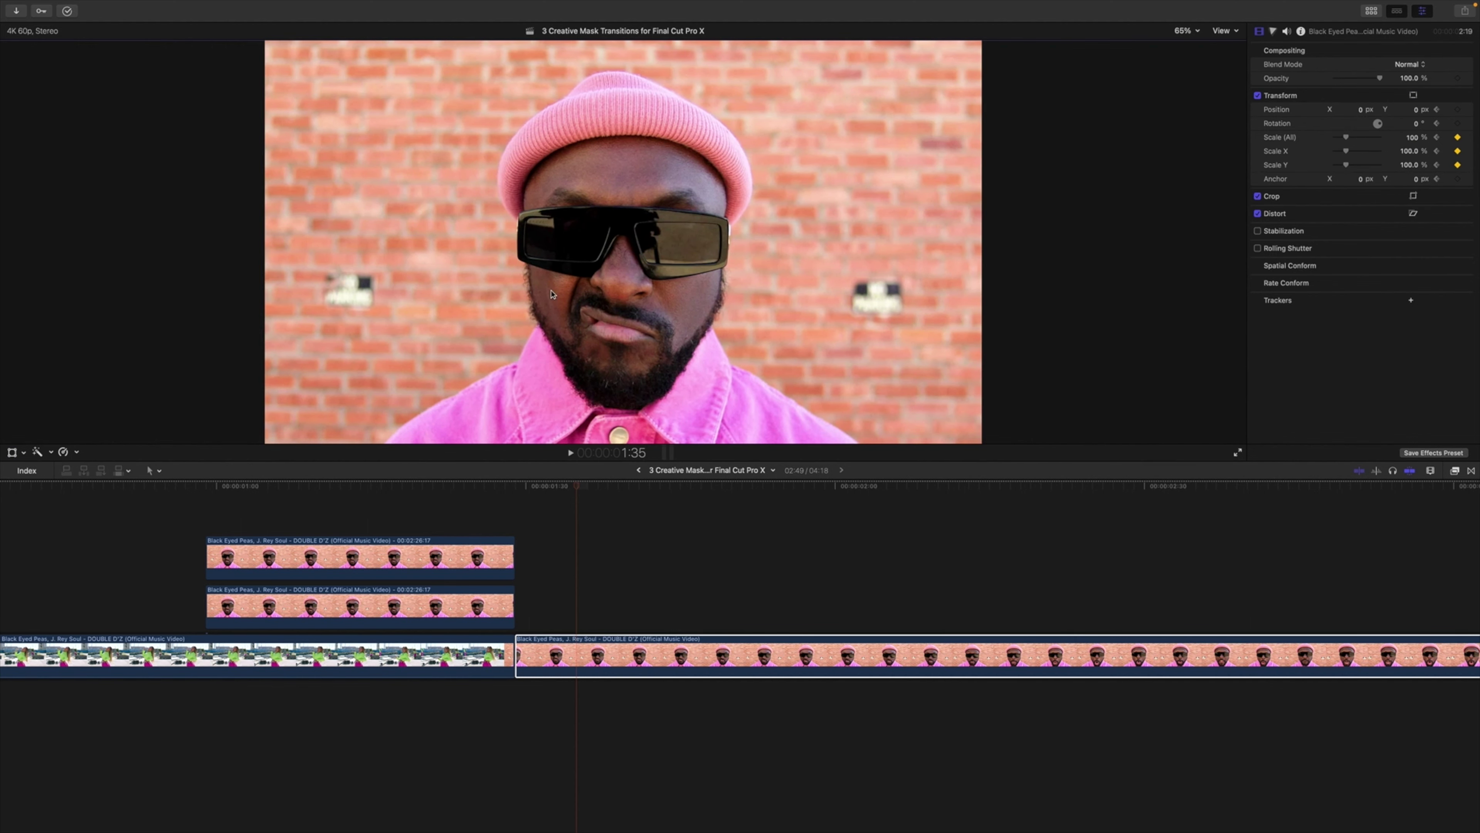
# Play the finished mask transition from before the cutouts enter and scrub through the scale bounce after the cut
pyautogui.click(169, 505)
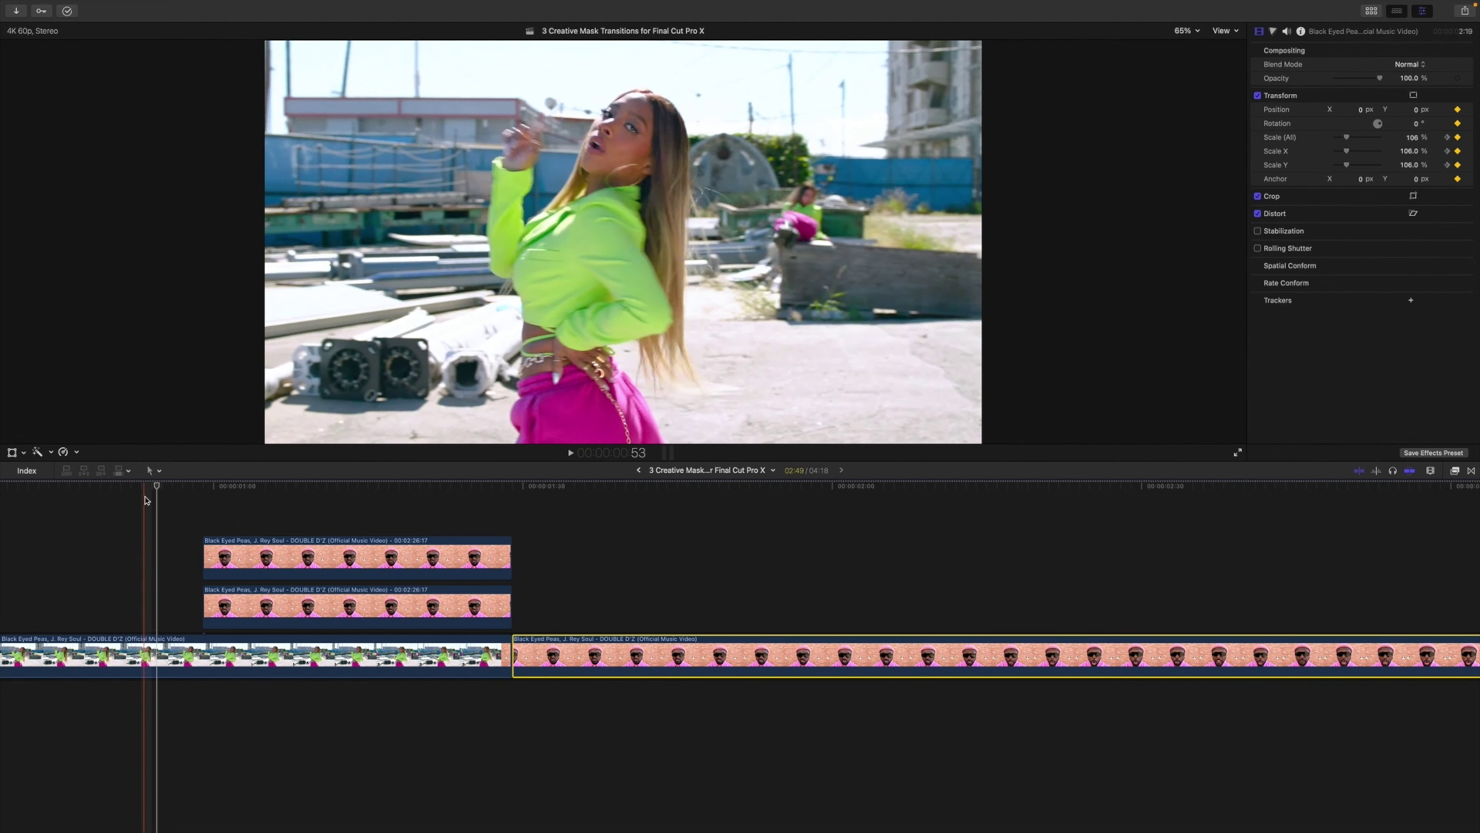
pyautogui.press('space')
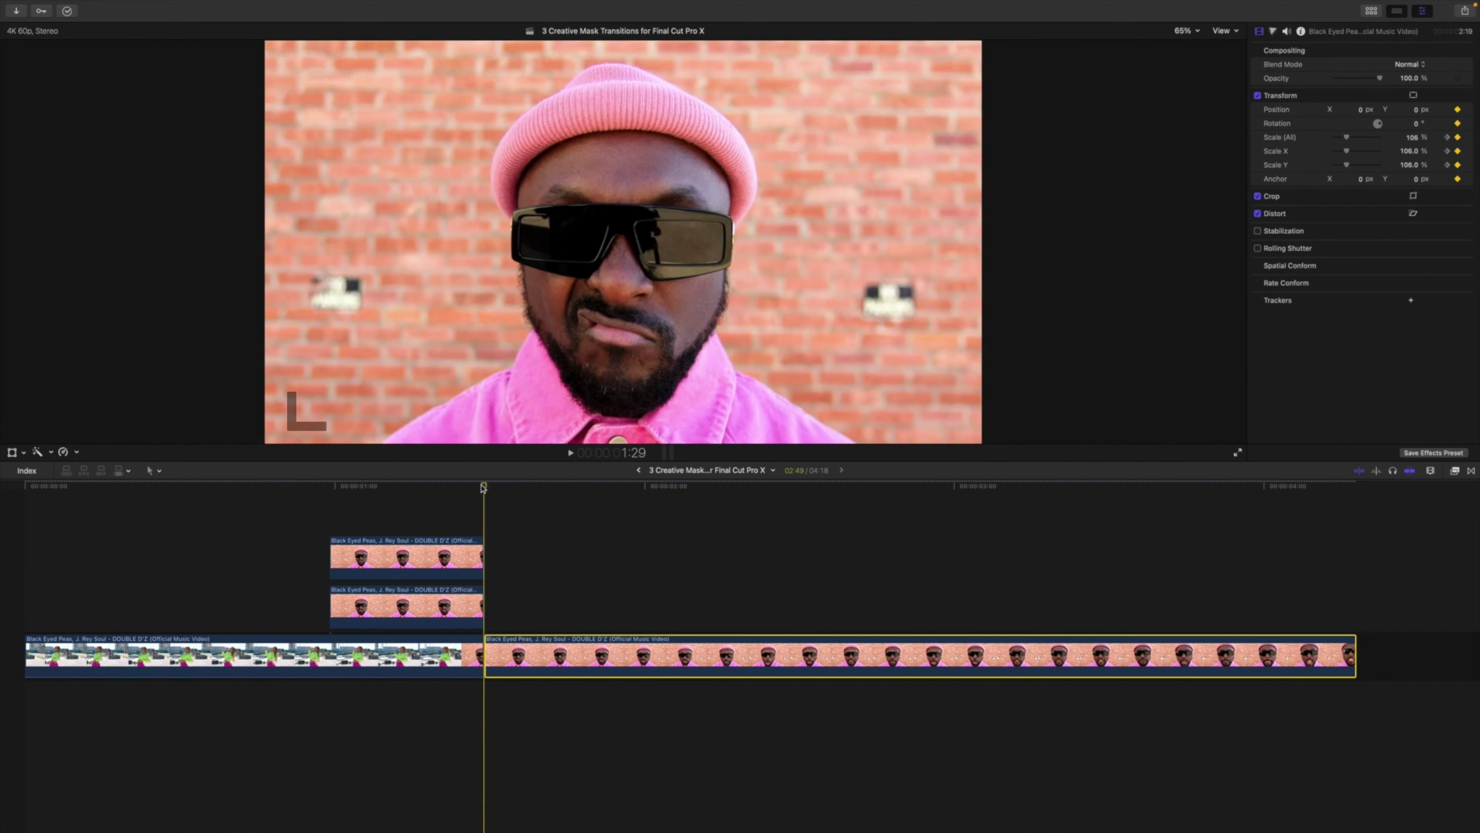
pyautogui.click(589, 486)
pyautogui.moveTo(590, 489); pyautogui.dragTo(527, 519)
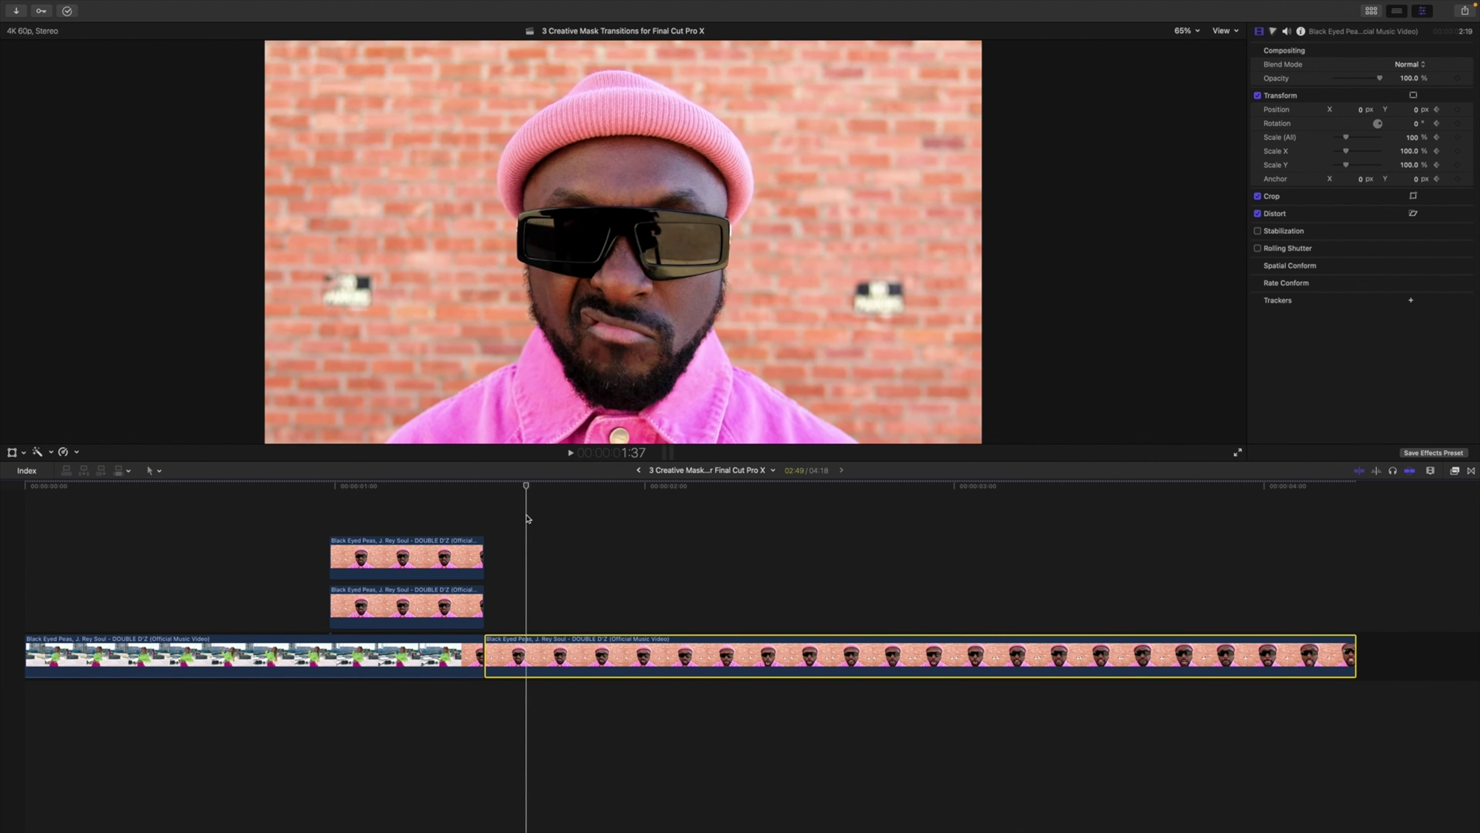